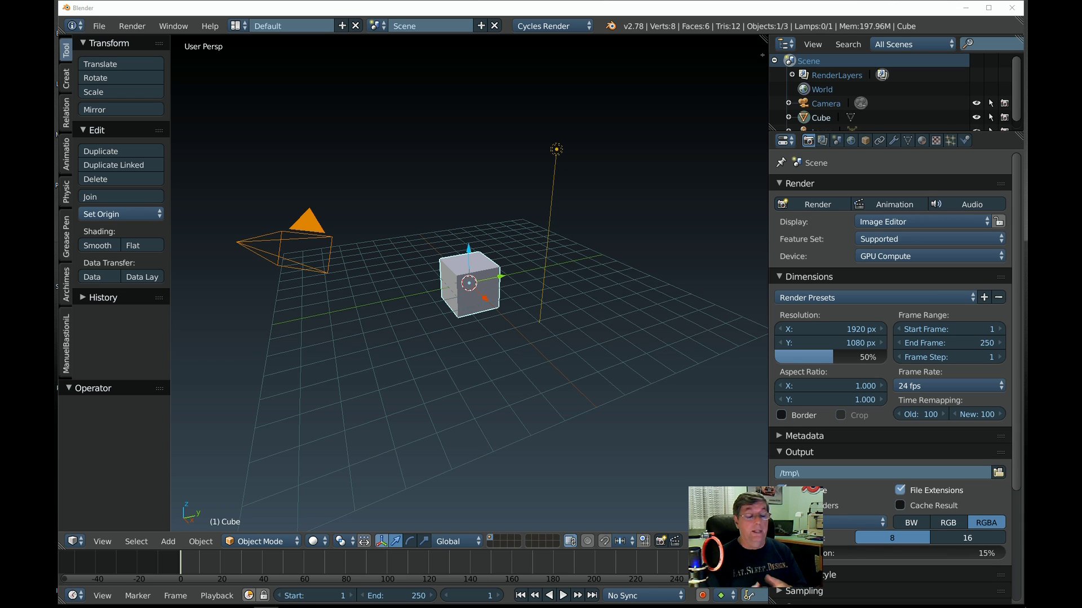
# Step: Review the rendered headlight reference image and the world's Pro Lighting: Skies settings, and close the image
pyautogui.hotkey('alt', 'Tab')
pyautogui.moveTo(426, 72); pyautogui.dragTo(425, 77)
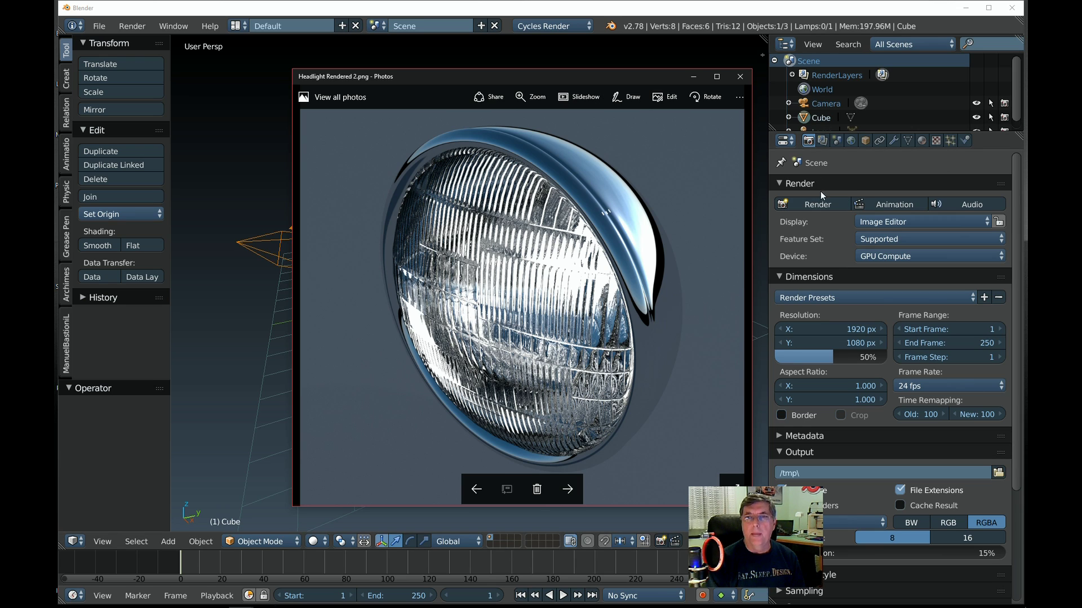
pyautogui.click(851, 140)
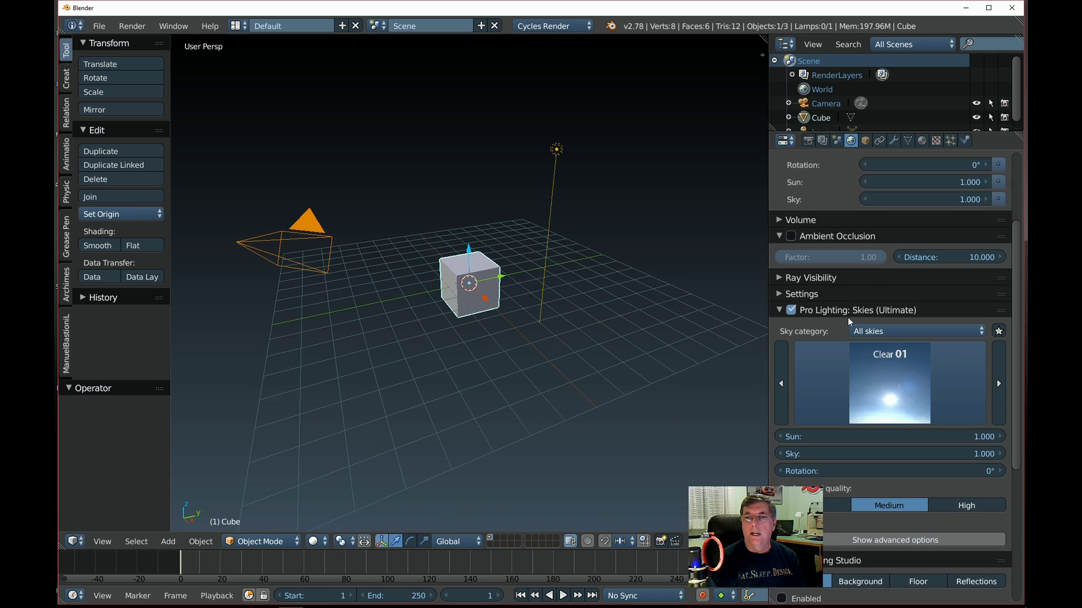
pyautogui.scroll(-2, 852, 333)
pyautogui.scroll(-4, 852, 340)
pyautogui.scroll(5, 834, 293)
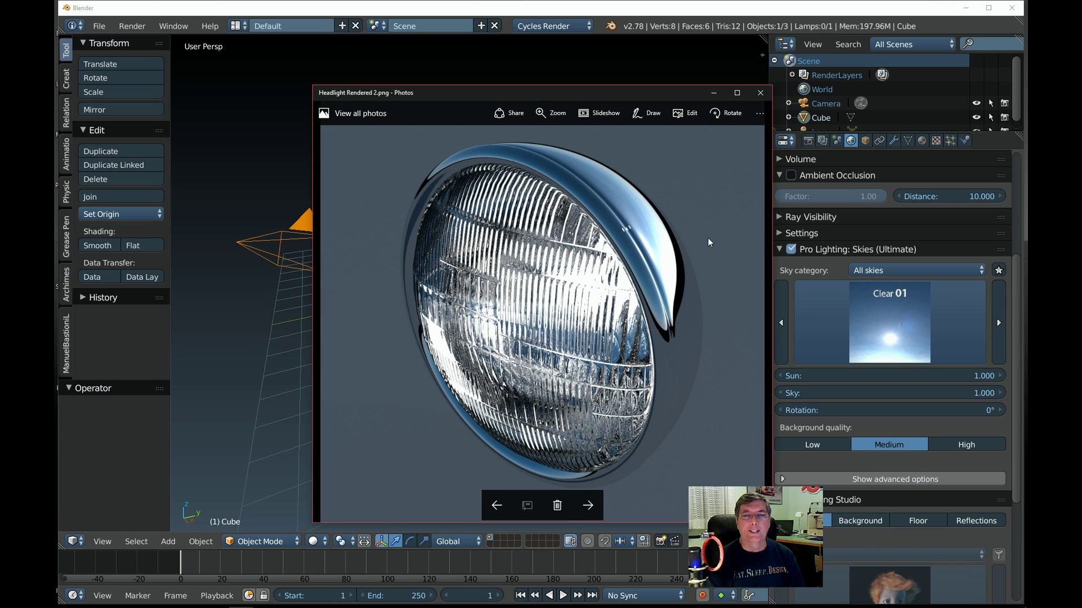
pyautogui.click(760, 93)
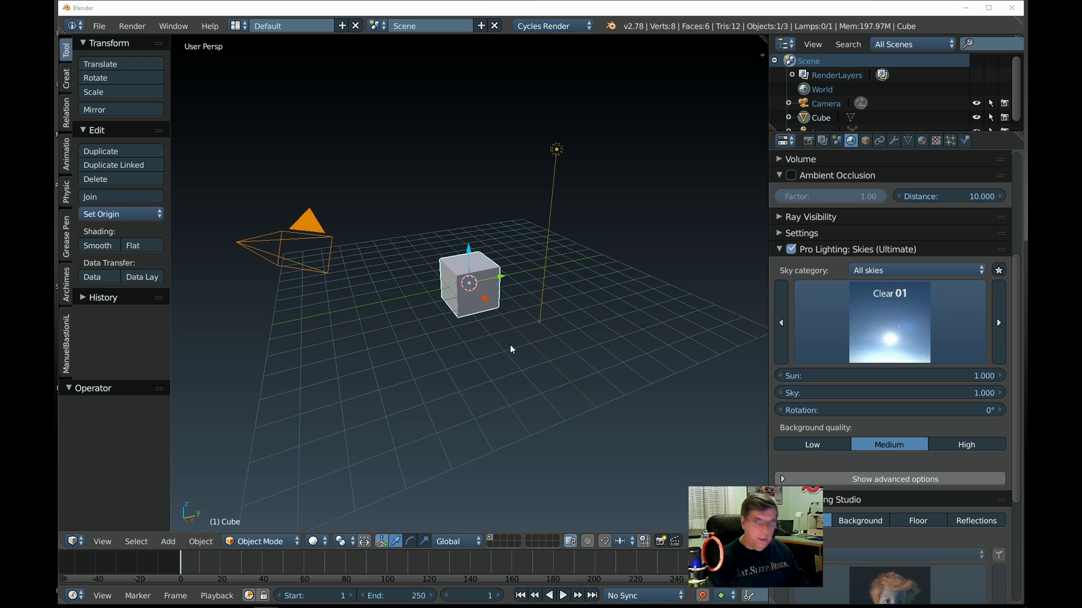
# Step: Delete the default cube and the lamp from the scene, keeping the camera
pyautogui.click(486, 341)
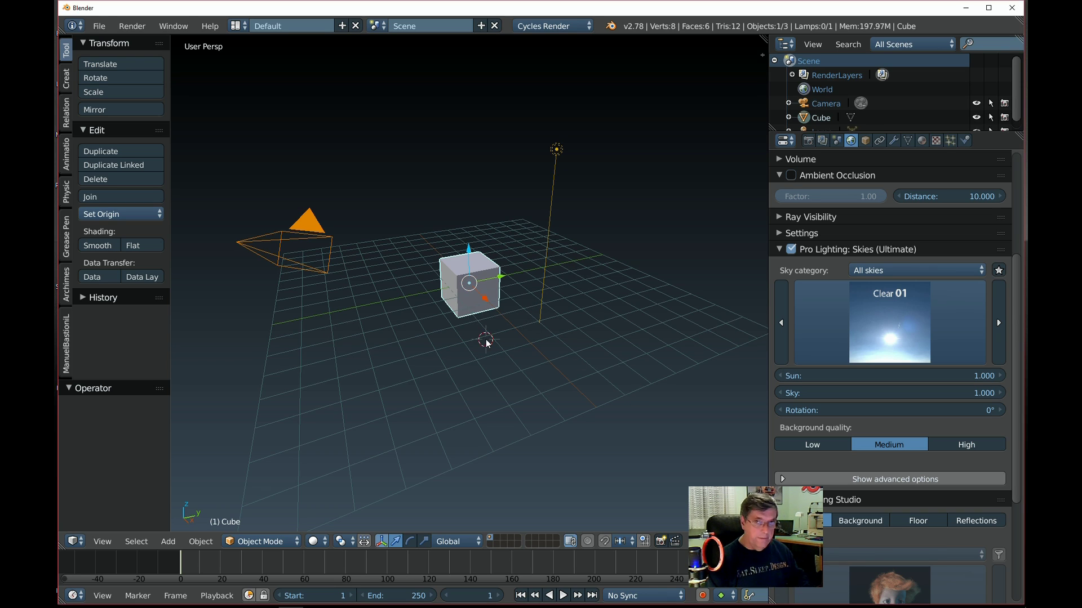
pyautogui.press('x')
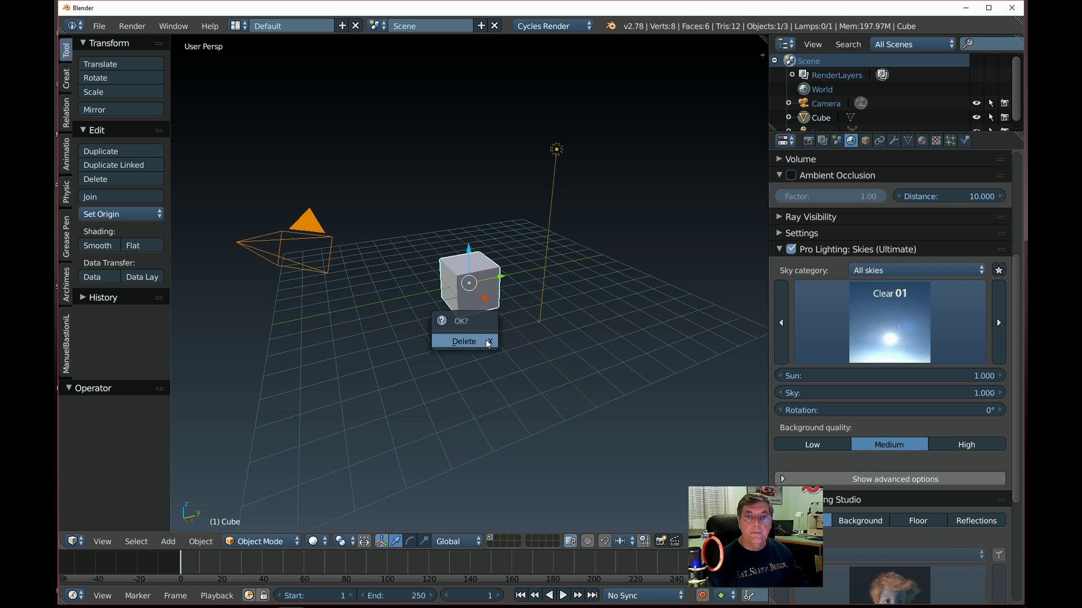
pyautogui.click(488, 342)
pyautogui.rightClick(555, 157)
pyautogui.press('x')
pyautogui.click(542, 249)
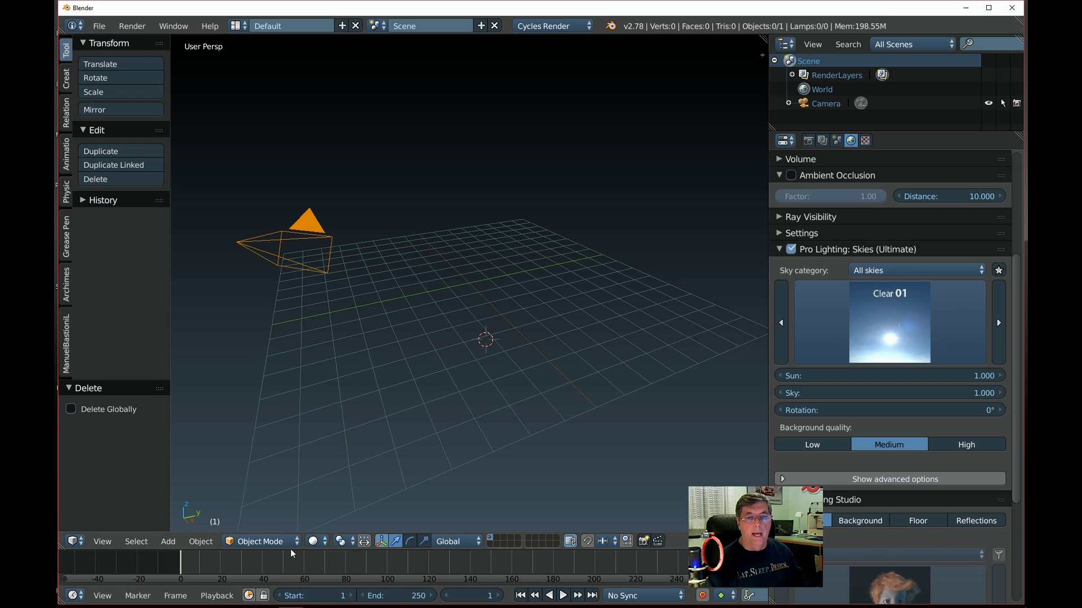
# Step: Enlarge the timeline area below the 3D view and change it to the Node Editor
pyautogui.moveTo(305, 551); pyautogui.dragTo(305, 494)
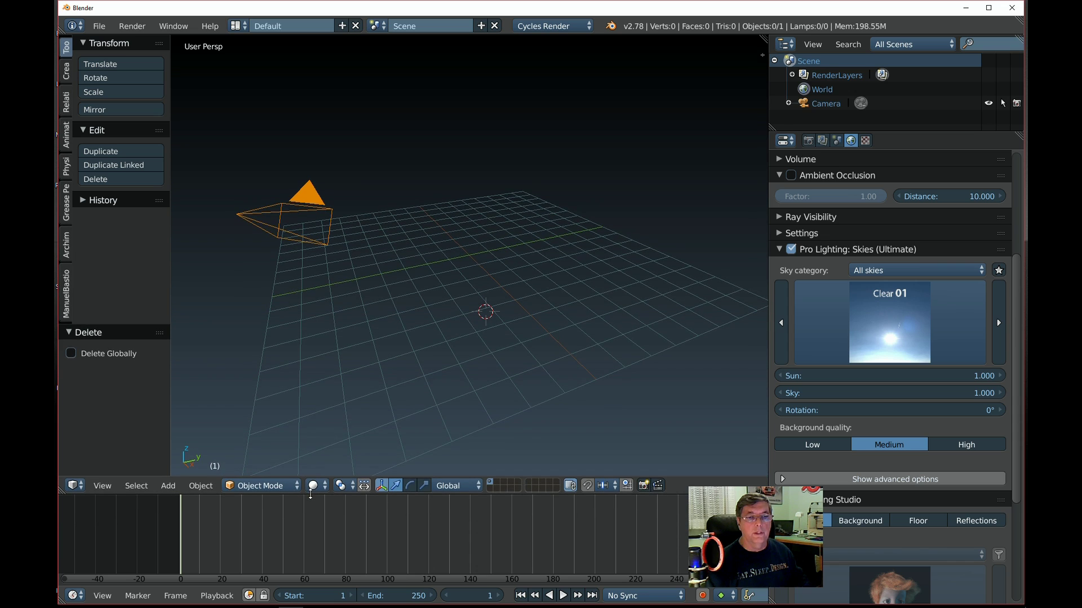
pyautogui.click(75, 596)
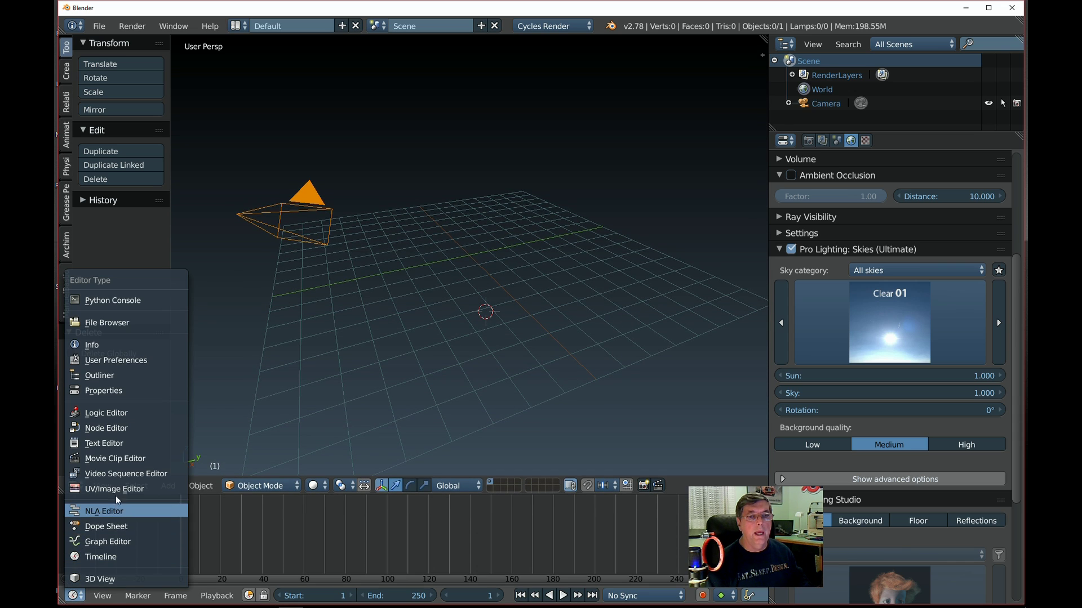
pyautogui.click(115, 431)
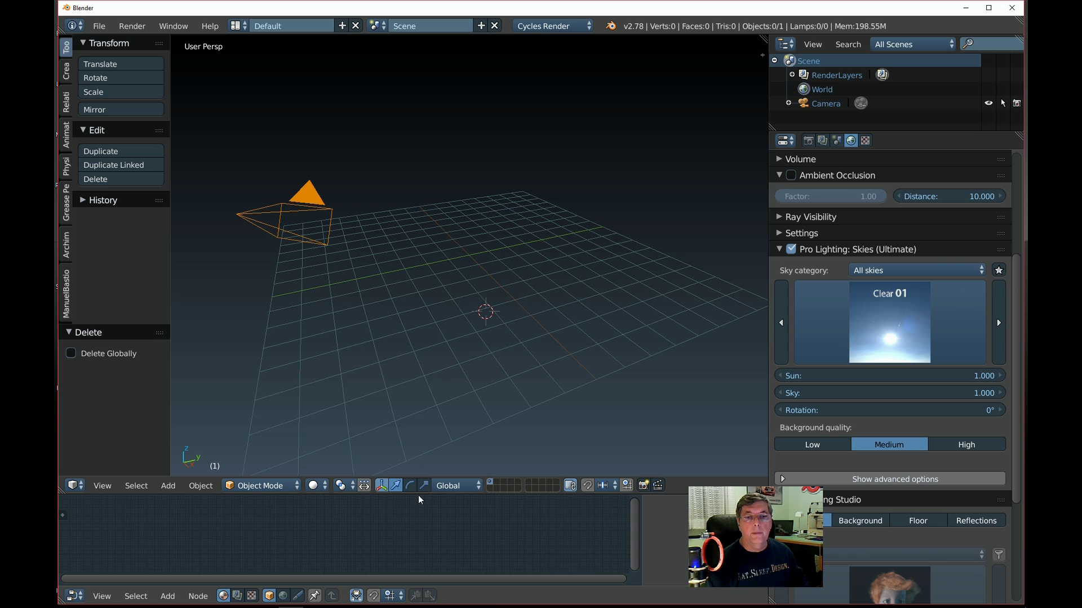
pyautogui.moveTo(419, 494); pyautogui.dragTo(421, 474)
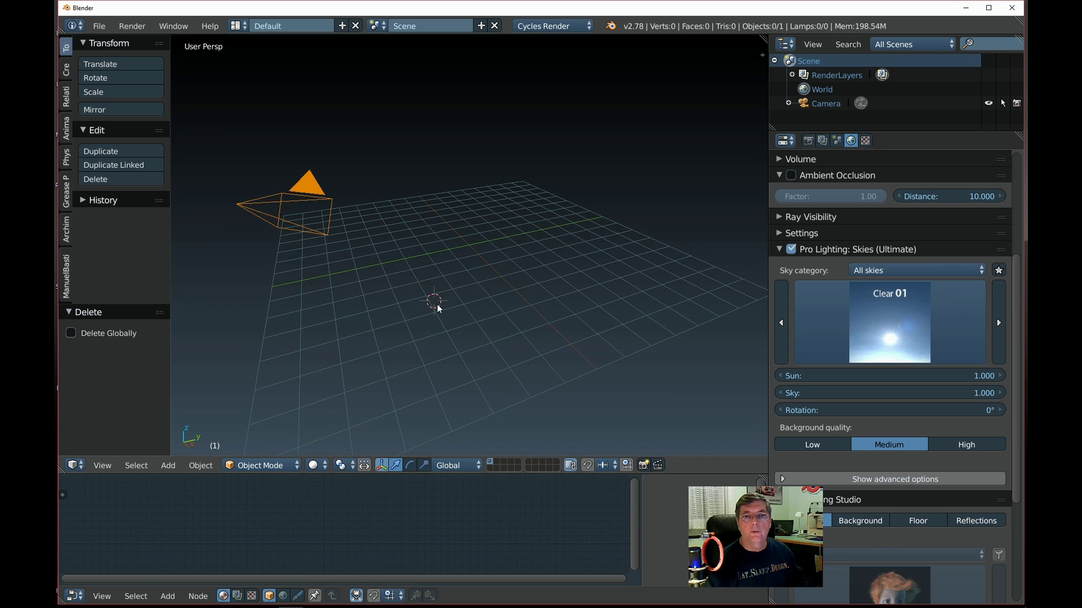
# Step: Set the 3D view to the top view and reset the 3D cursor to the scene origin
pyautogui.press('KP_7')
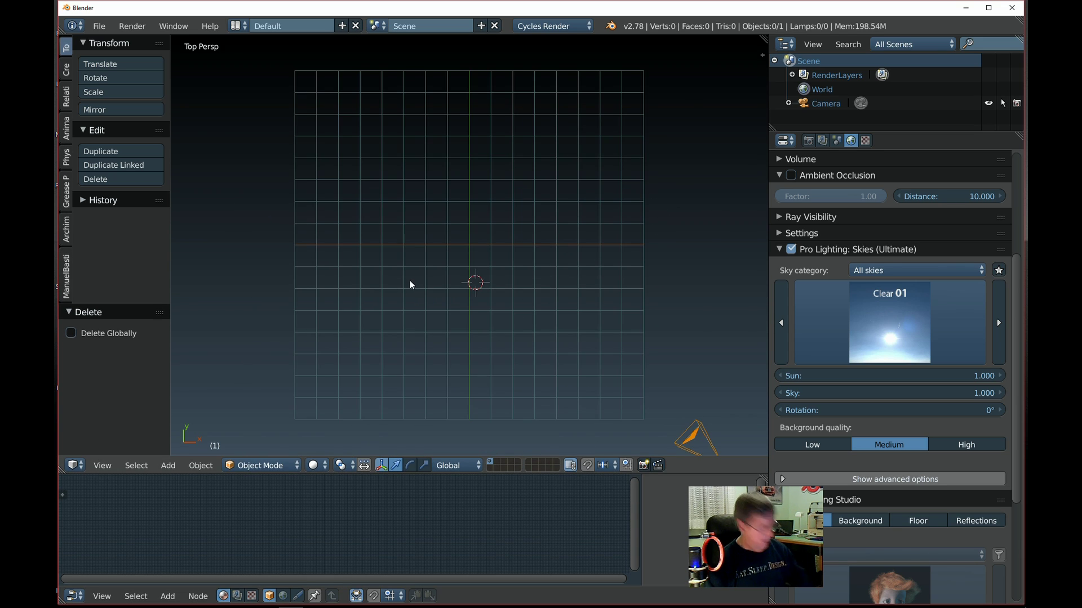
pyautogui.hotkey('ctrl', 'c')
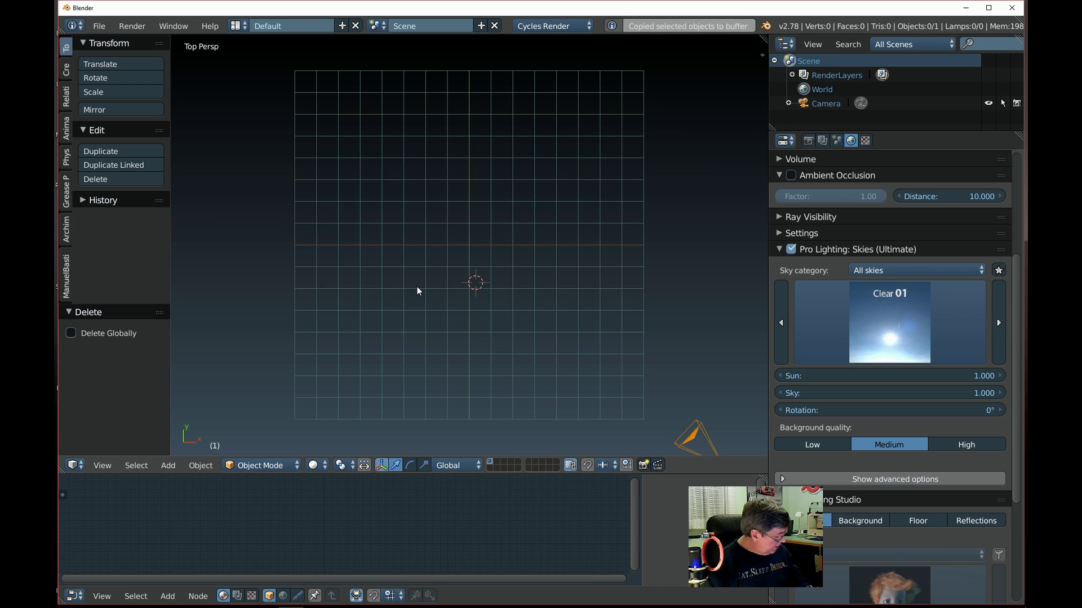
pyautogui.scroll(2, 417, 292)
pyautogui.scroll(-1, 401, 275)
pyautogui.scroll(2, 459, 310)
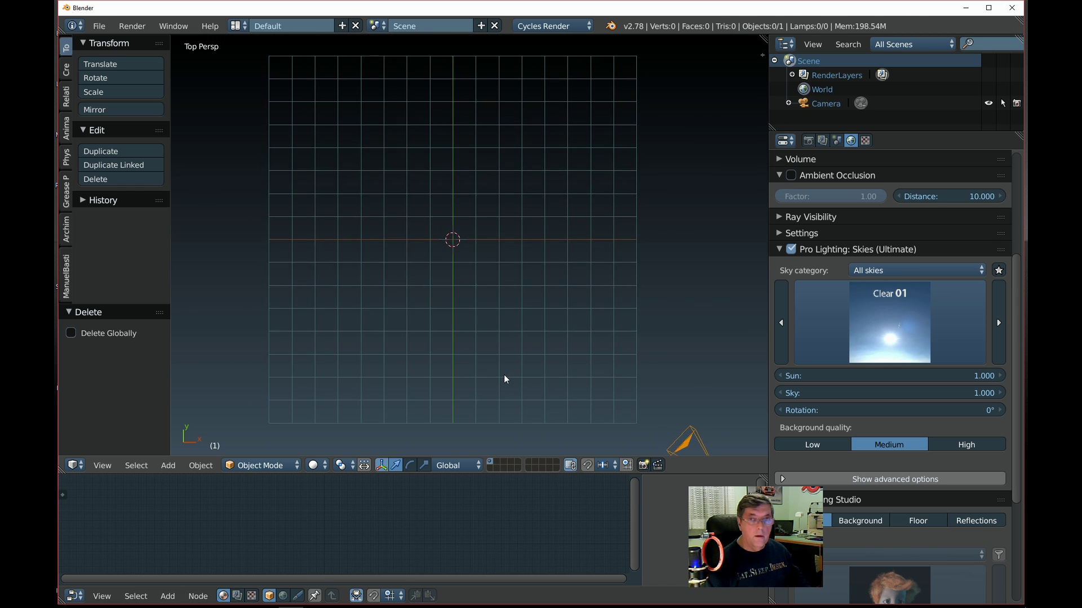
# Step: Add a UV sphere mesh at the scene origin in the top perspective view
pyautogui.press('KP_5')
pyautogui.moveTo(473, 326); pyautogui.dragTo(425, 330, button='middle')
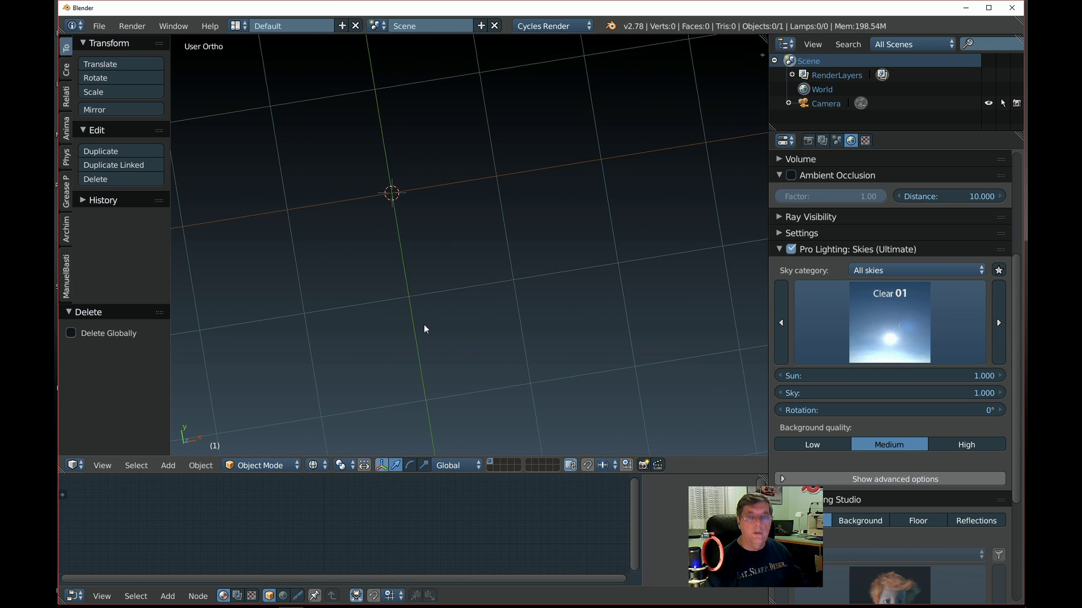
pyautogui.press('KP_5')
pyautogui.press('KP_7')
pyautogui.keyDown('shift'); pyautogui.moveTo(415, 336); pyautogui.dragTo(456, 336, button='middle'); pyautogui.keyUp('shift')
pyautogui.scroll(1, 459, 343)
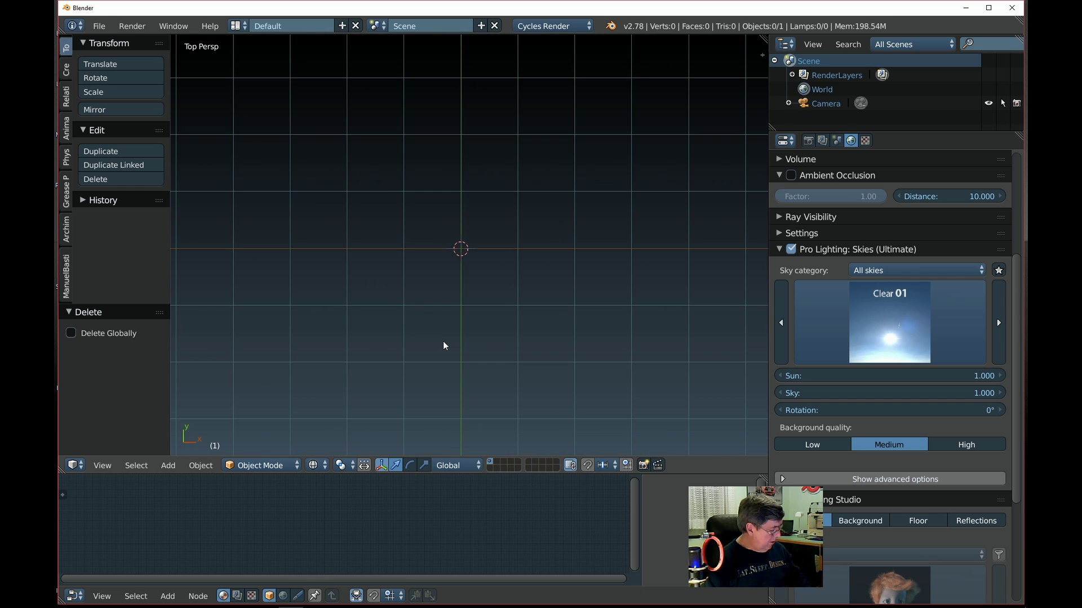
pyautogui.hotkey('shift', 'a')
pyautogui.moveTo(445, 344)
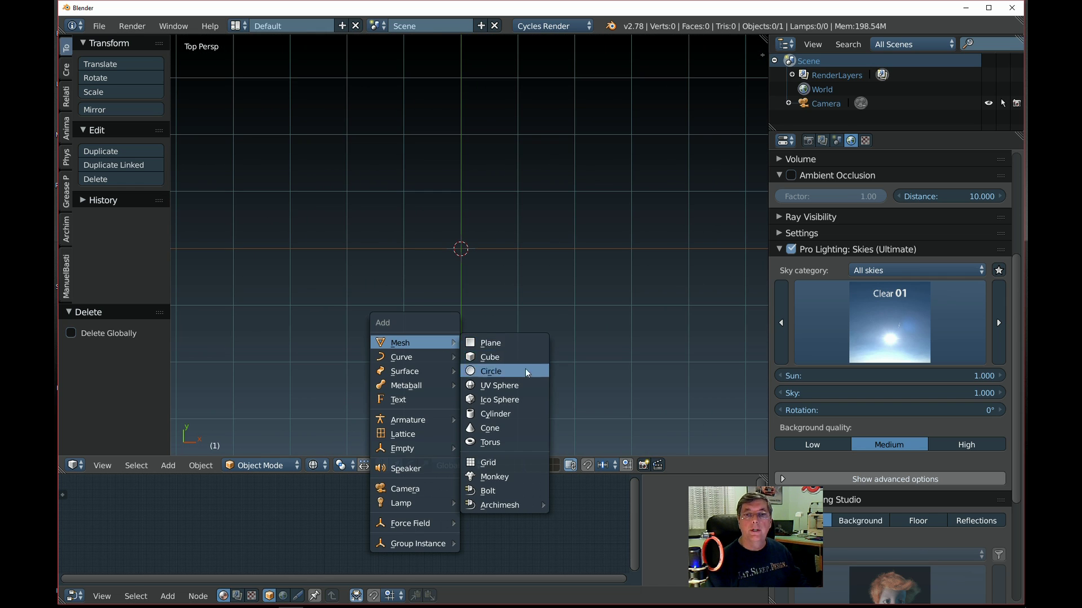
pyautogui.click(533, 387)
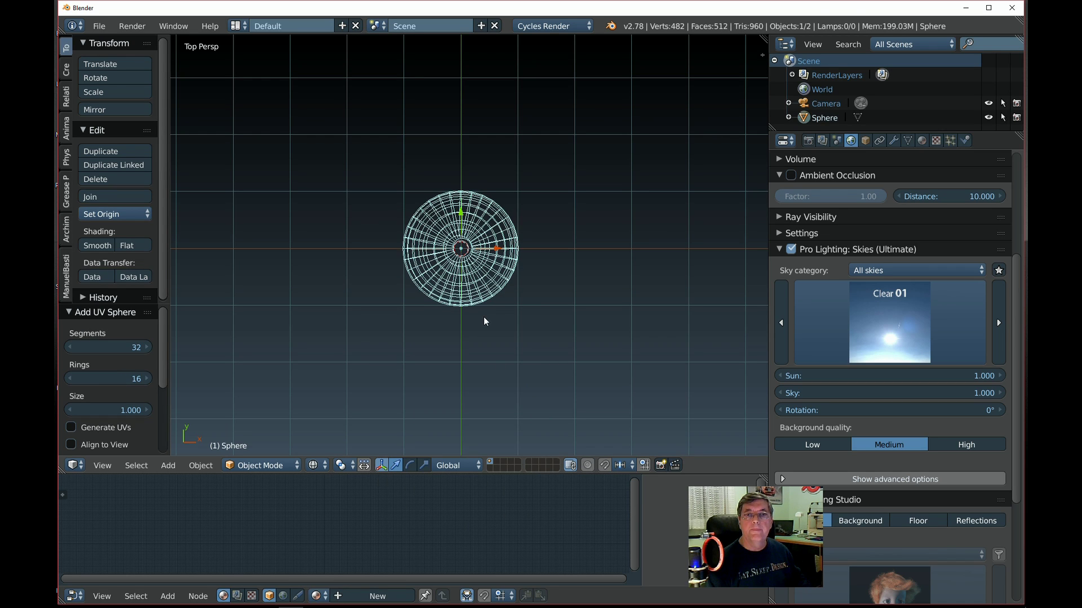
# Step: Display the sphere in solid mode and apply smooth shading to it
pyautogui.press('z')
pyautogui.scroll(2, 468, 328)
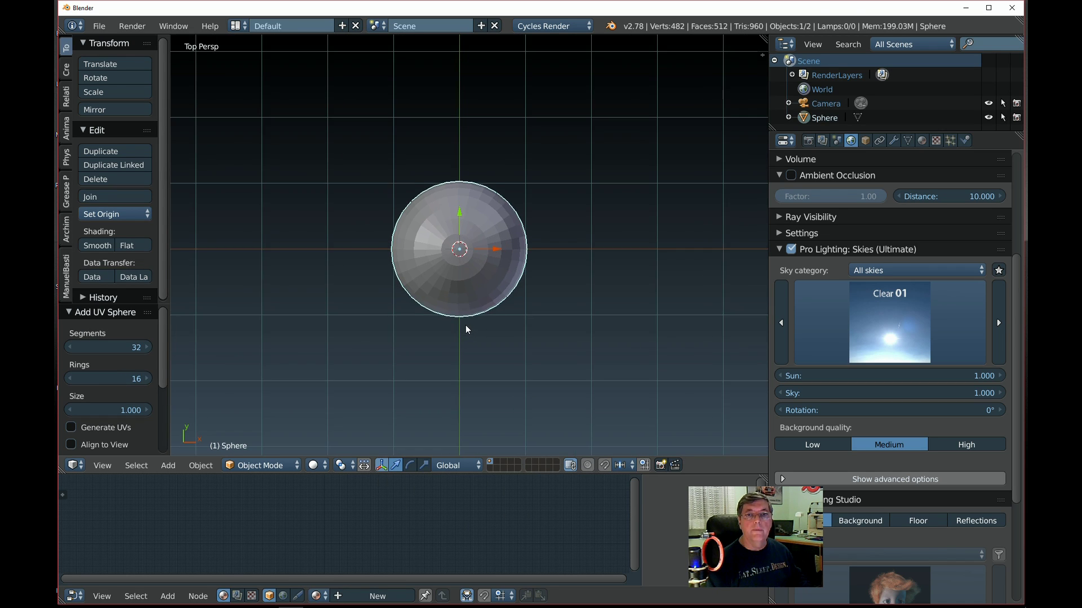
pyautogui.click(98, 245)
pyautogui.click(375, 332)
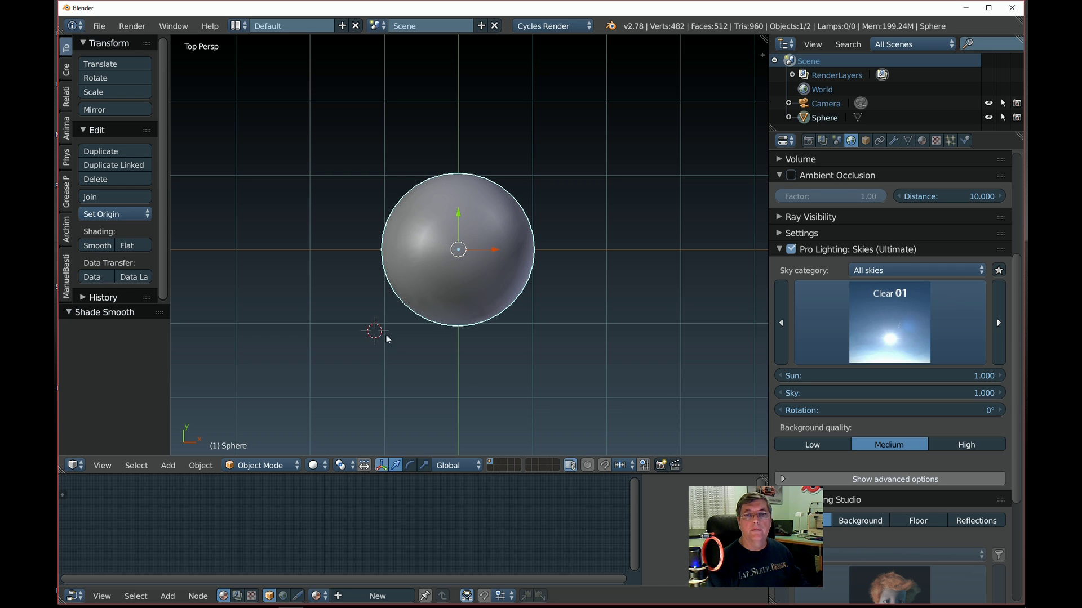
pyautogui.click(541, 341)
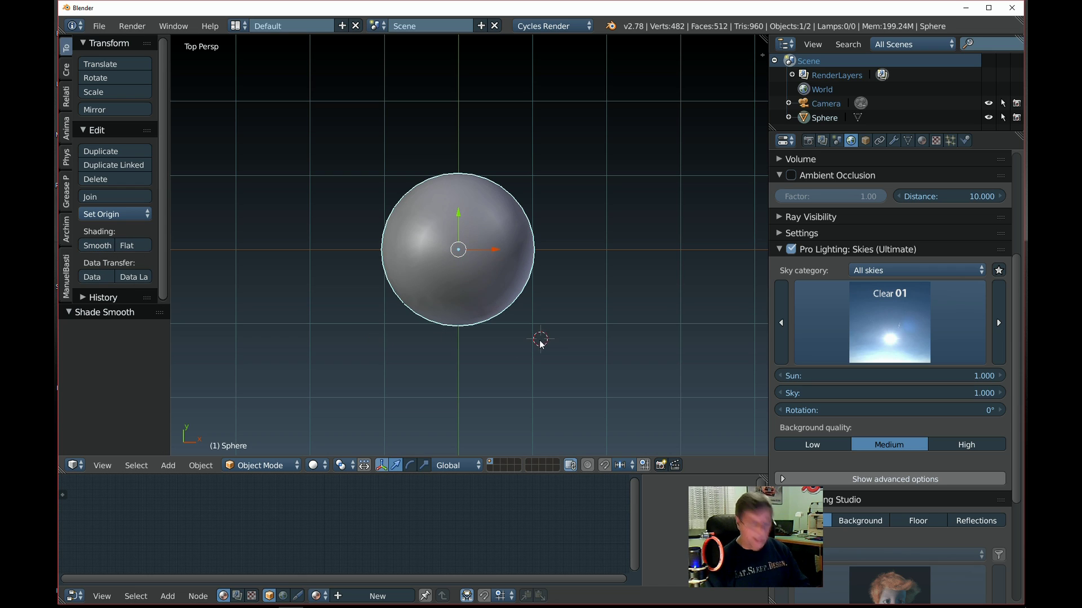
# Step: Rotate the sphere 90° in the right orthographic view with wireframe display
pyautogui.press('KP_3')
pyautogui.scroll(-6, 485, 324)
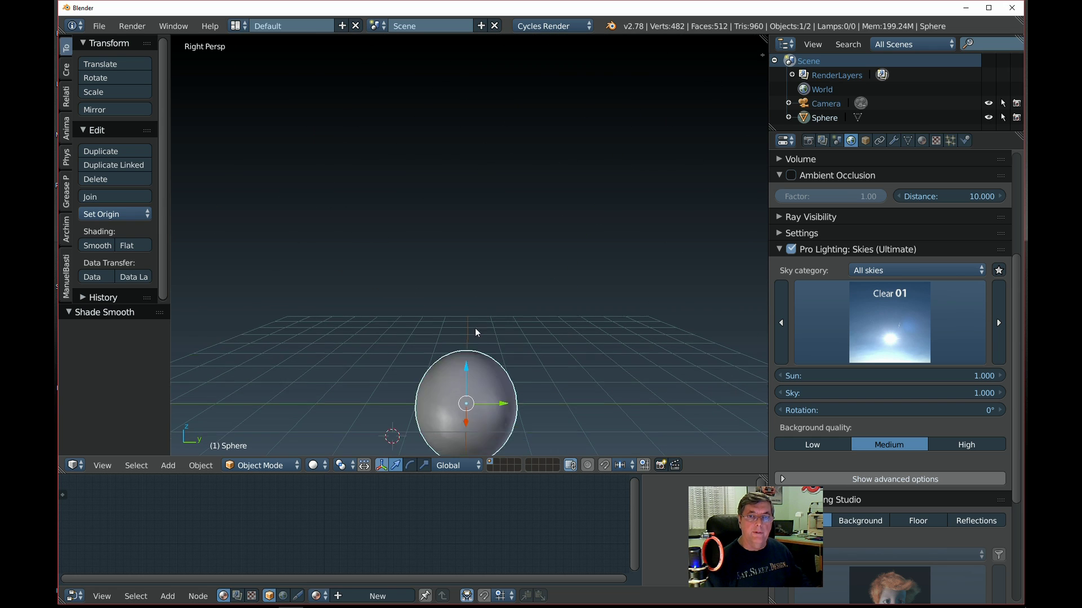
pyautogui.press('KP_5')
pyautogui.scroll(2, 473, 361)
pyautogui.press('KP_Decimal')
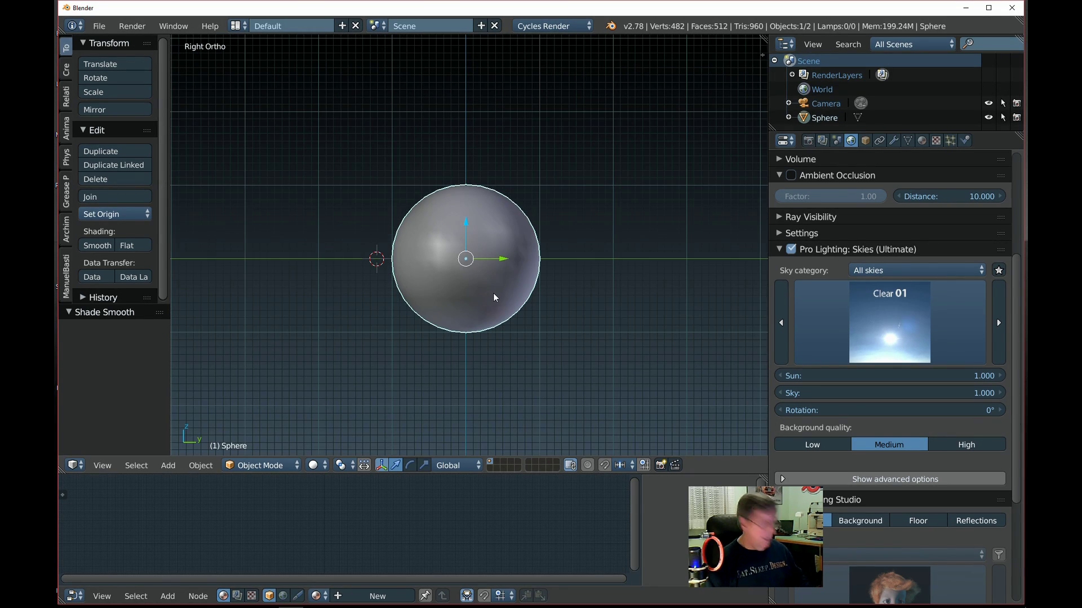
pyautogui.press('z')
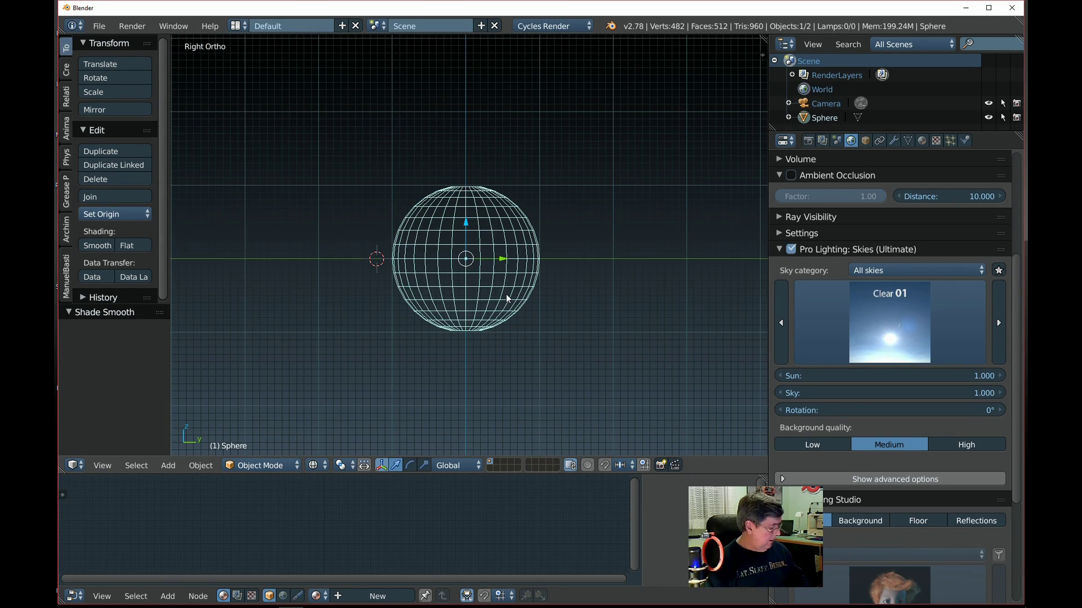
pyautogui.press('r')
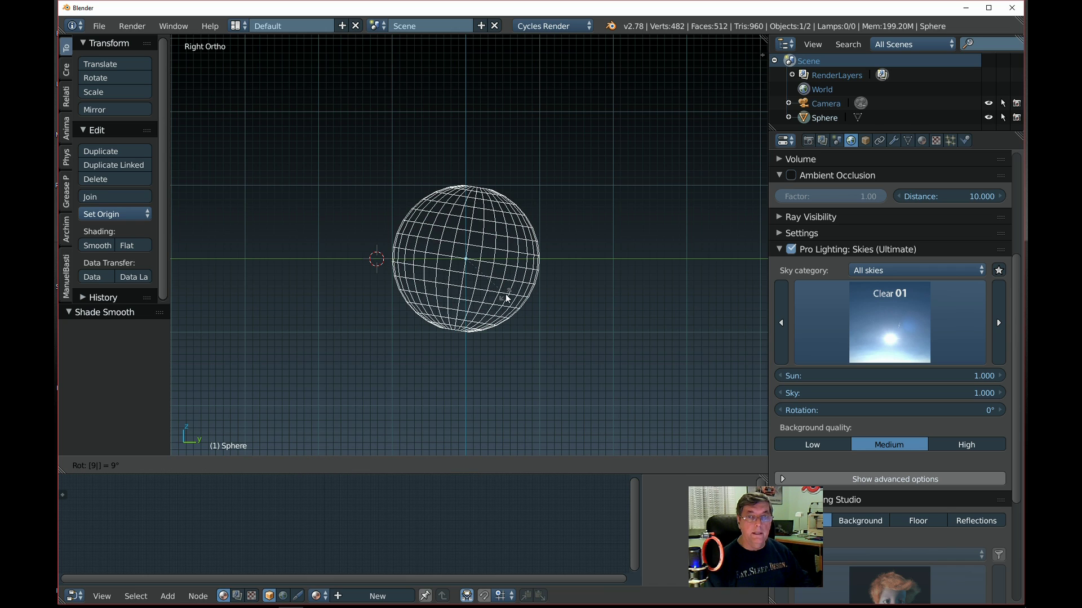
pyautogui.write('0')
pyautogui.press('Return')
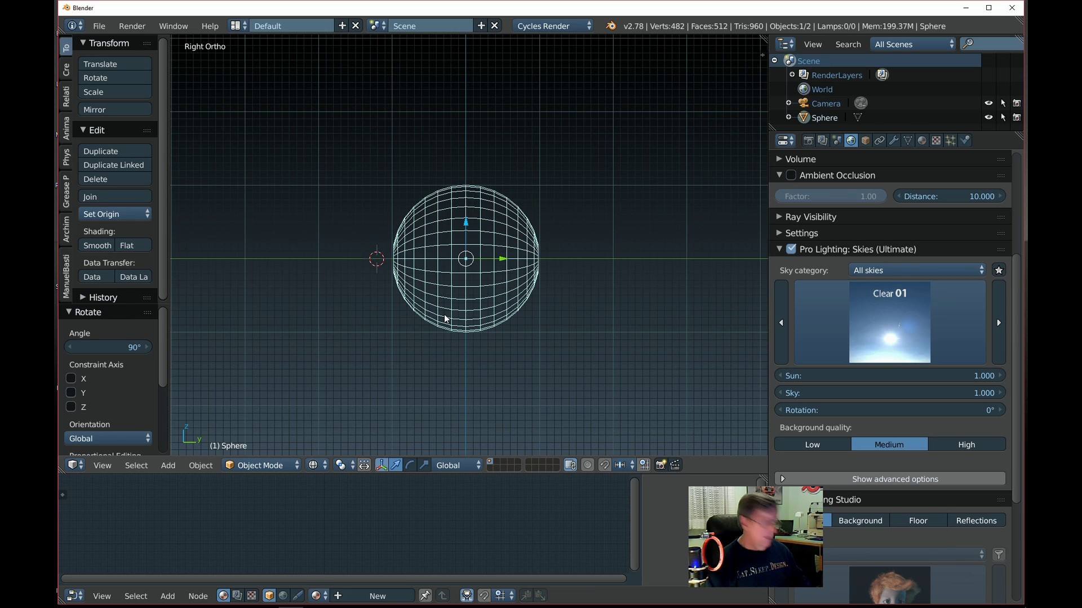
# Step: In Edit Mode, select the sphere's vertices on the negative Y side of its middle ring and scale them to about 0.354 along Y
pyautogui.press('Tab')
pyautogui.click(440, 360)
pyautogui.press('a')
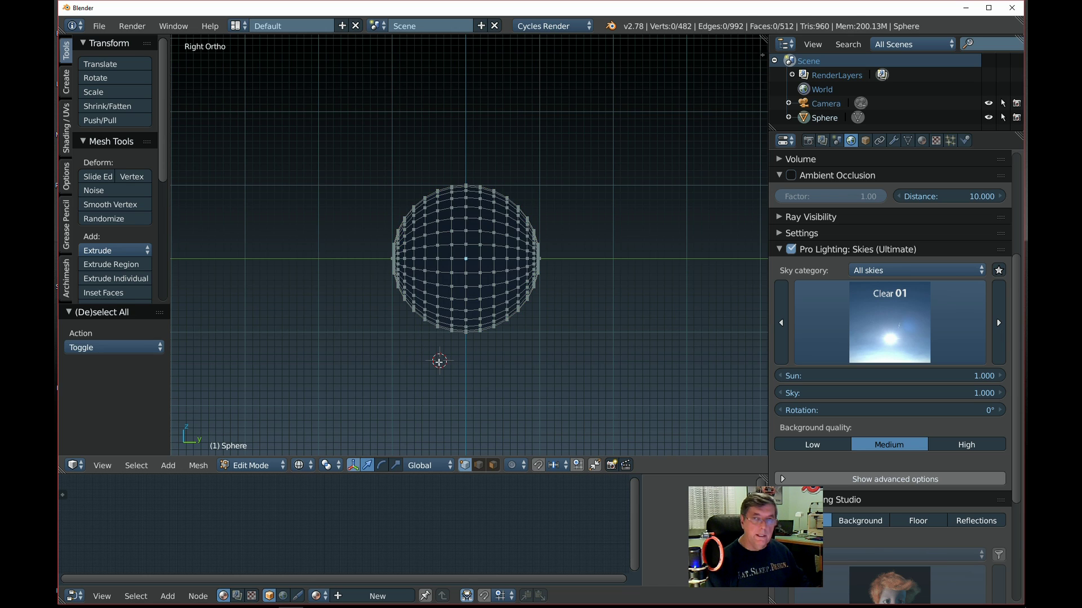
pyautogui.scroll(2, 434, 357)
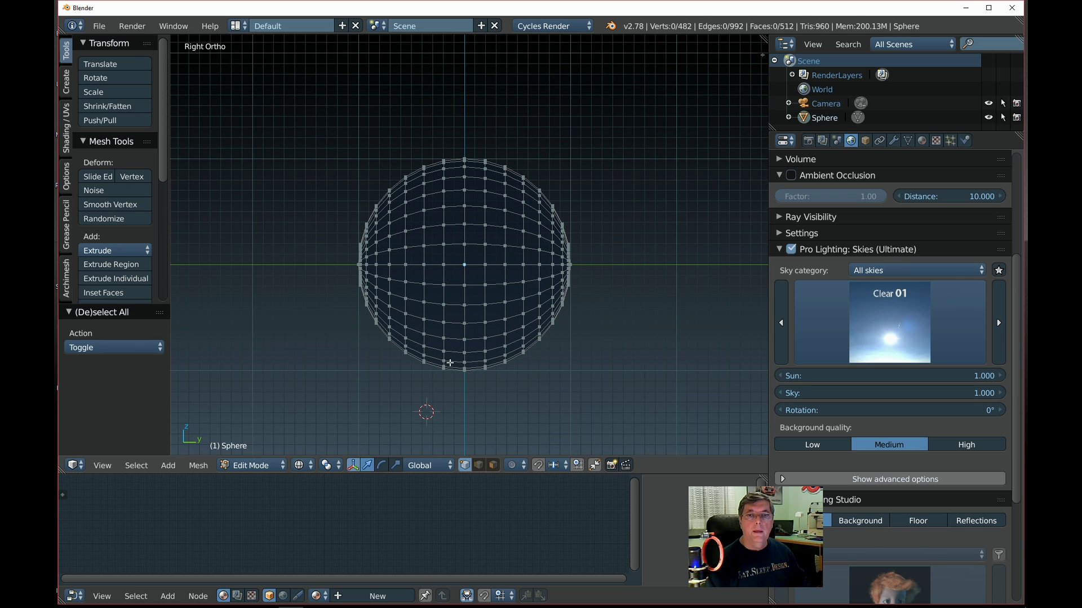
pyautogui.press('b')
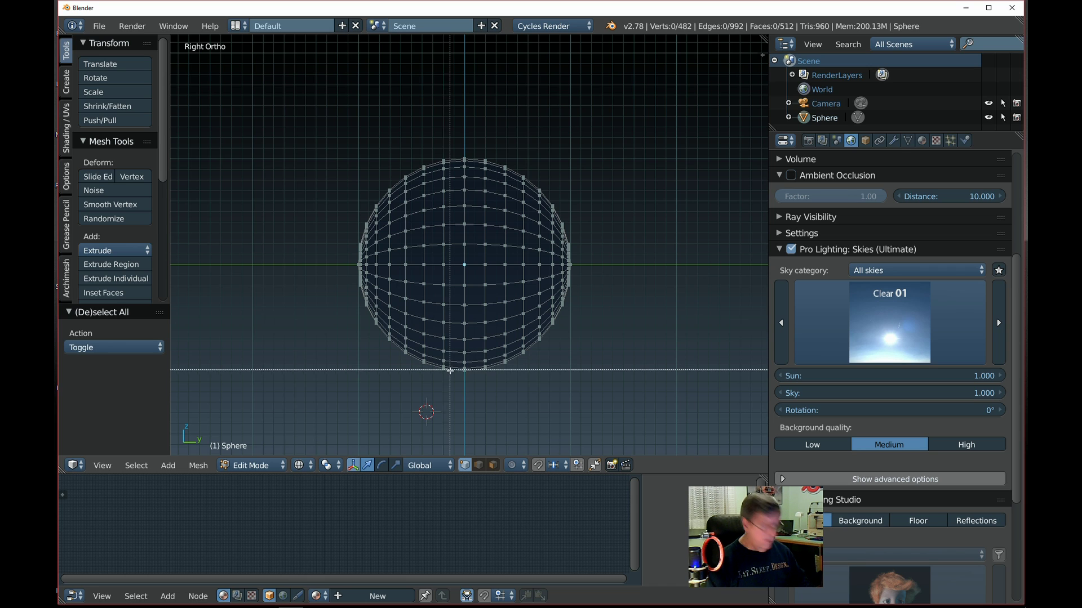
pyautogui.moveTo(456, 389); pyautogui.dragTo(319, 135)
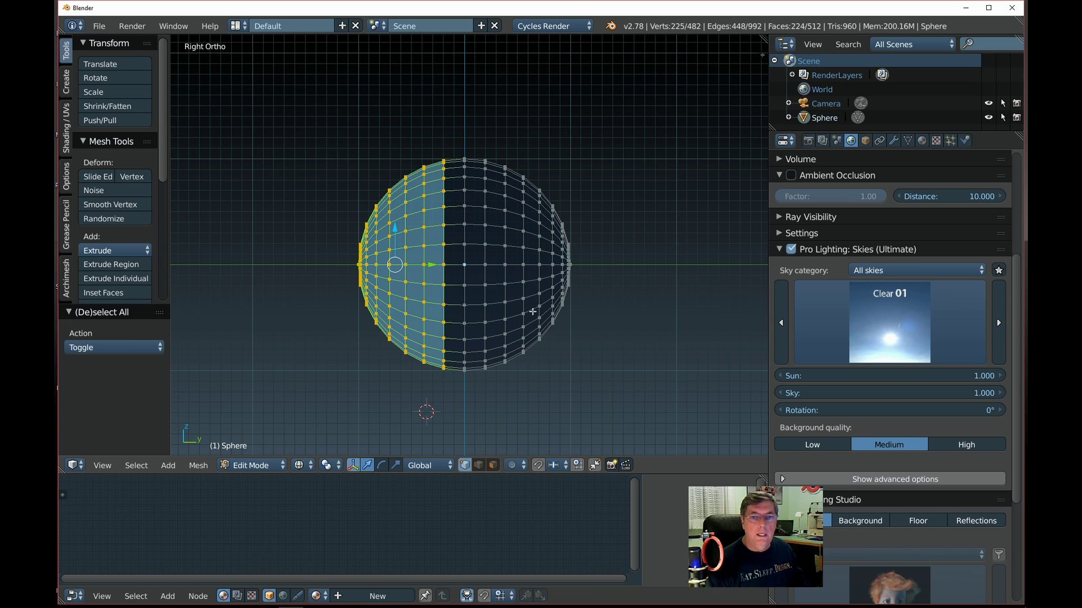
pyautogui.press('s')
pyautogui.press('y')
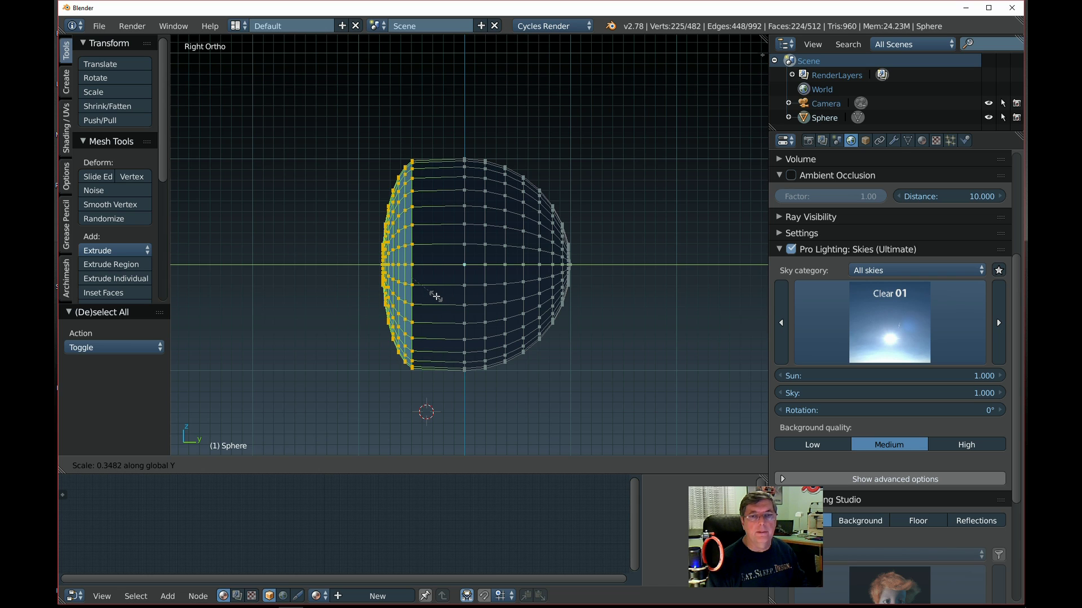
pyautogui.click(437, 297)
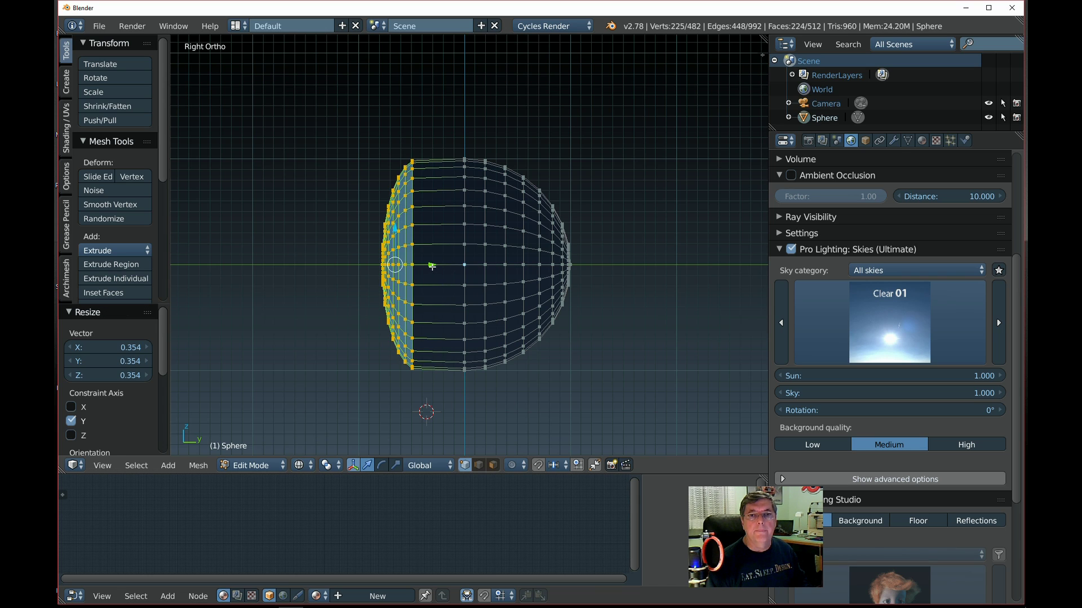
# Step: Move the flattened half's vertices about 0.421 along Y, close to the middle ring, and check the shape in solid display
pyautogui.press('g')
pyautogui.press('y')
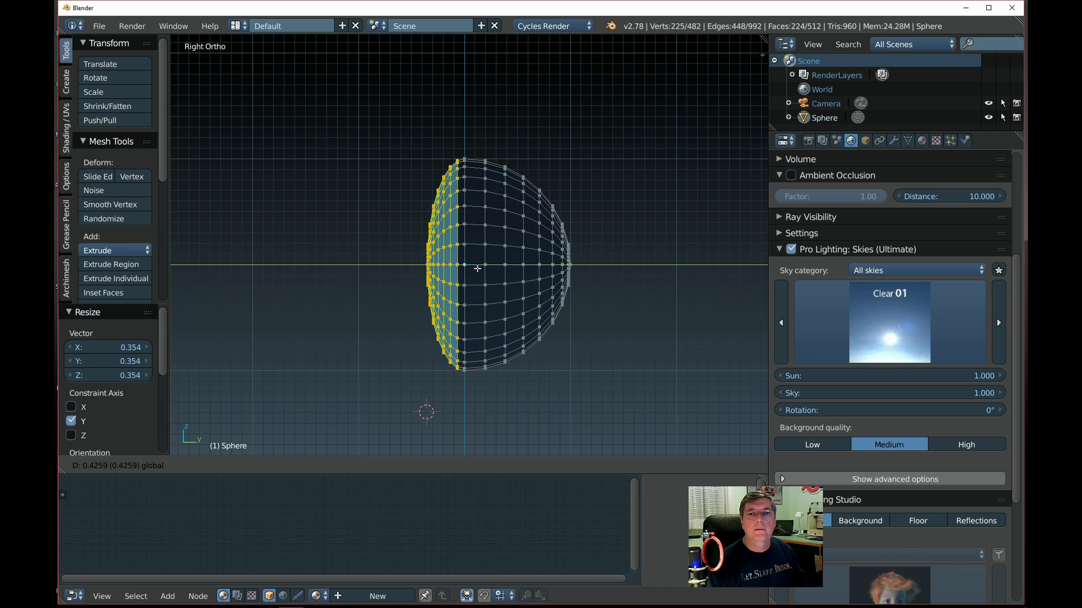
pyautogui.click(477, 269)
pyautogui.scroll(2, 475, 326)
pyautogui.scroll(1, 476, 333)
pyautogui.scroll(-1, 477, 349)
pyautogui.moveTo(521, 390); pyautogui.dragTo(524, 395, button='middle')
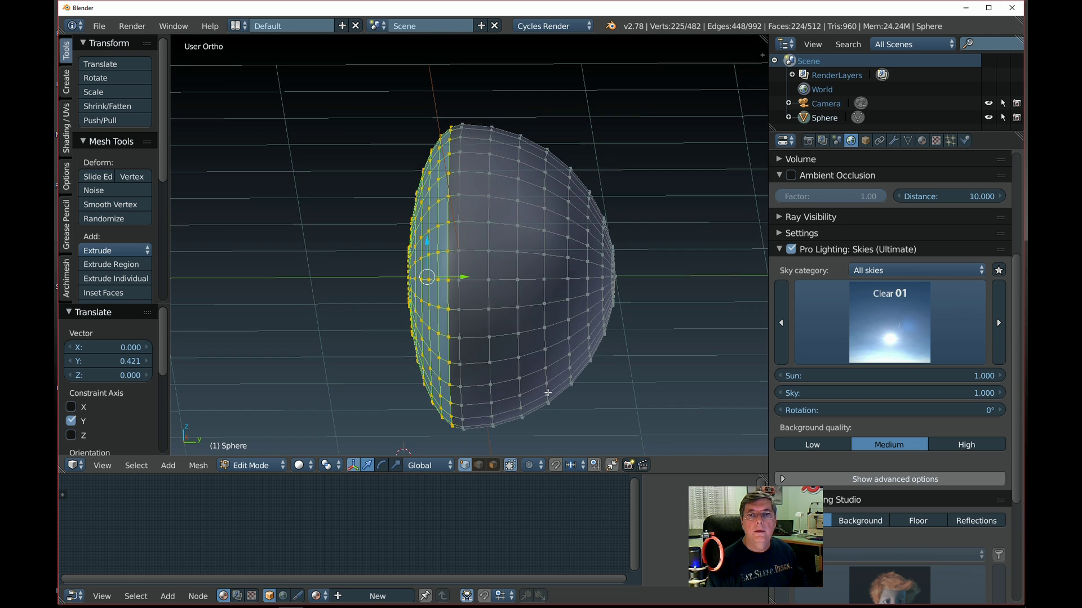
pyautogui.press('KP_3')
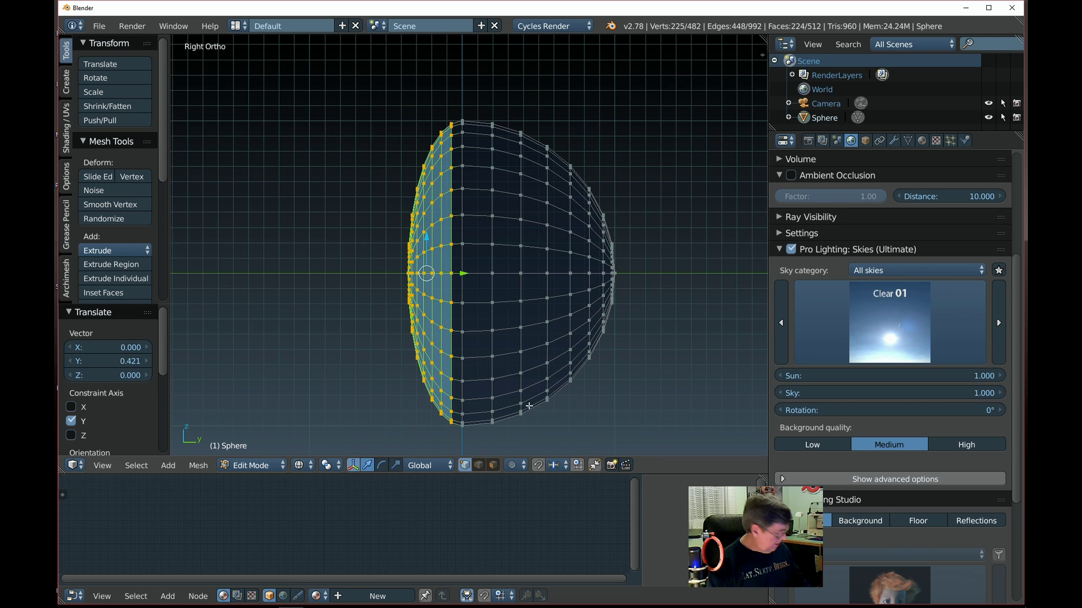
# Step: Select the vertices of the sphere's rounded positive Y half, including the ring bordering the flattened half
pyautogui.keyDown('shift'); pyautogui.moveTo(516, 407); pyautogui.dragTo(516, 376, button='middle'); pyautogui.keyUp('shift')
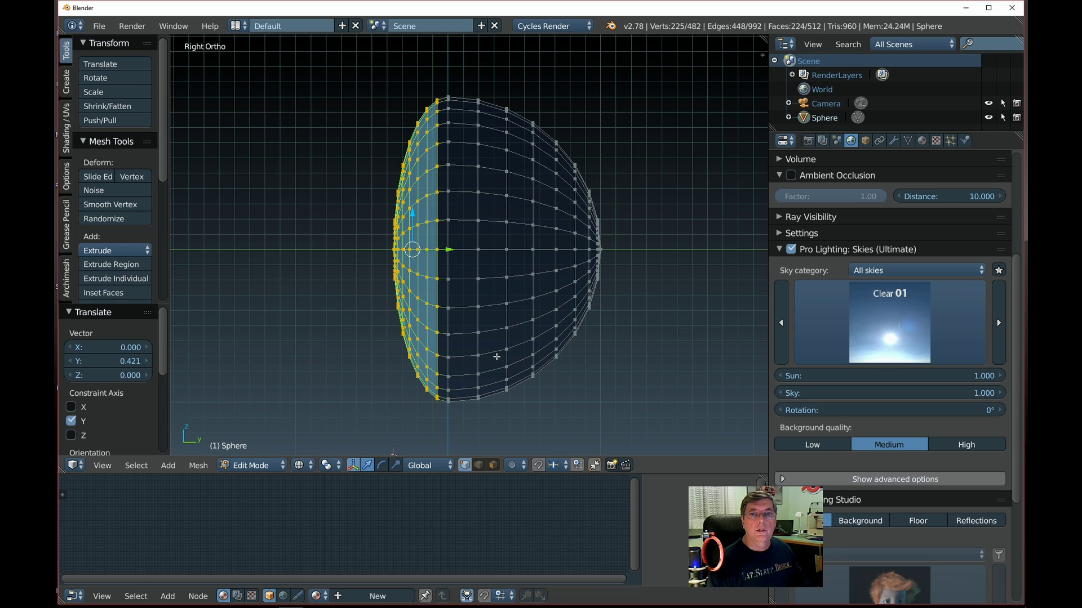
pyautogui.scroll(1, 496, 356)
pyautogui.scroll(-1, 496, 357)
pyautogui.press('a')
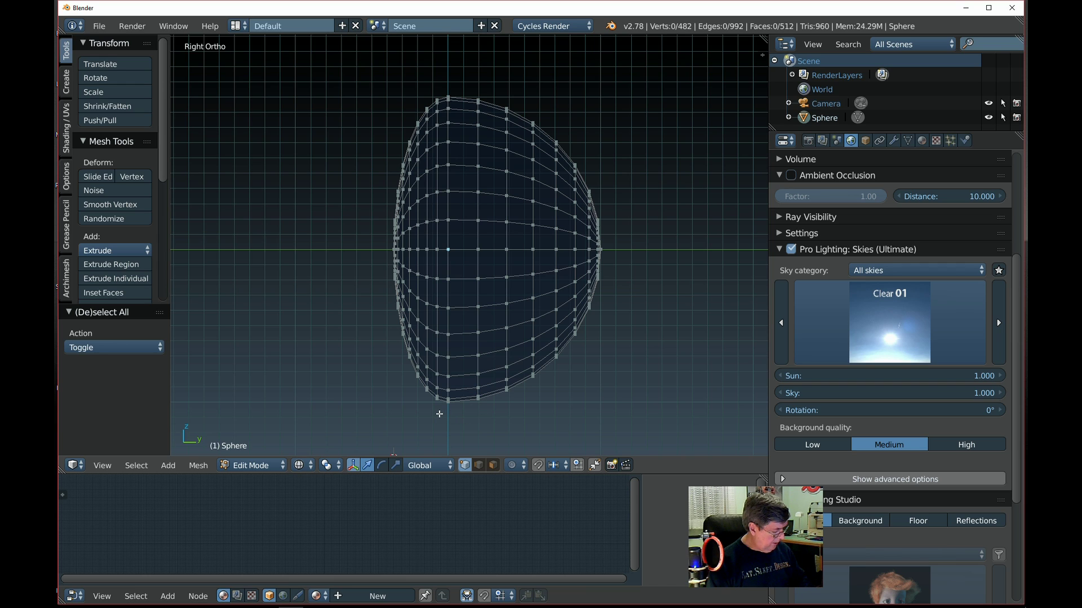
pyautogui.press('b')
pyautogui.moveTo(434, 415); pyautogui.dragTo(626, 83)
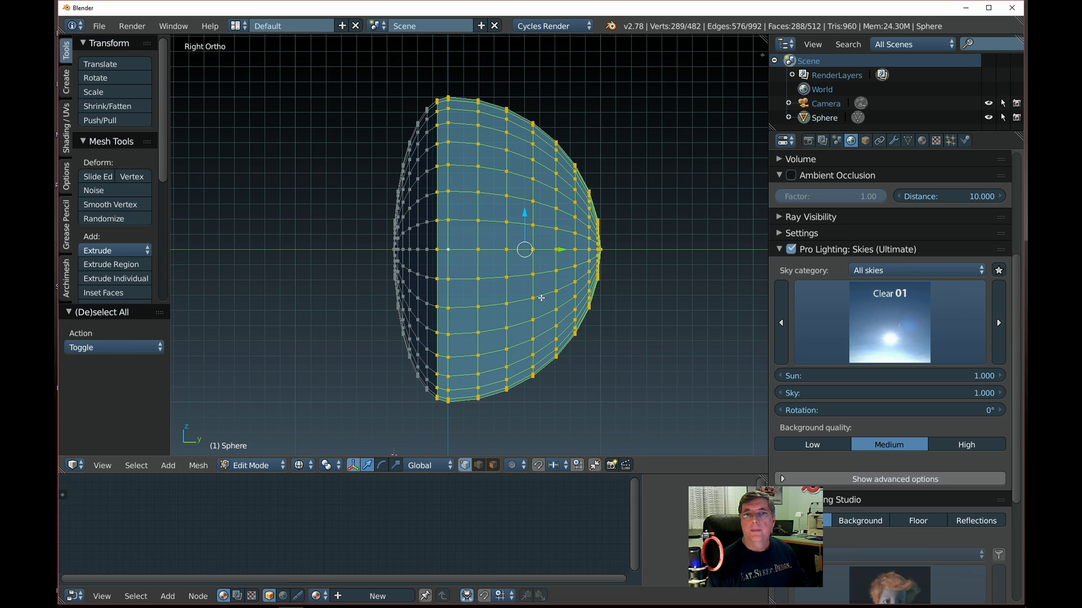
# Step: Create a new material for the sphere, enlarge the node editor and show the material preview
pyautogui.click(922, 140)
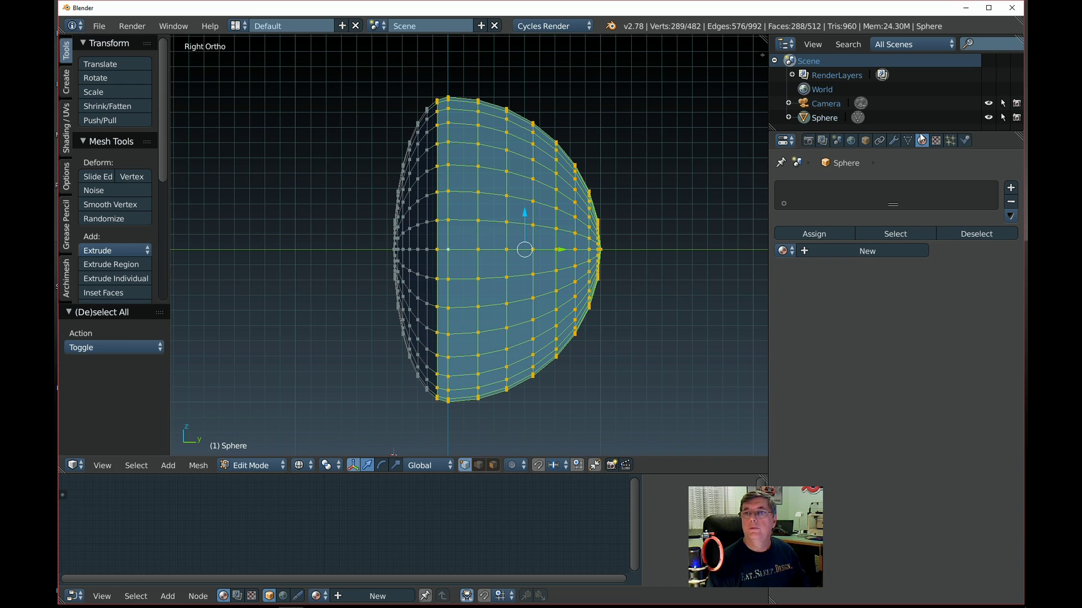
pyautogui.click(894, 248)
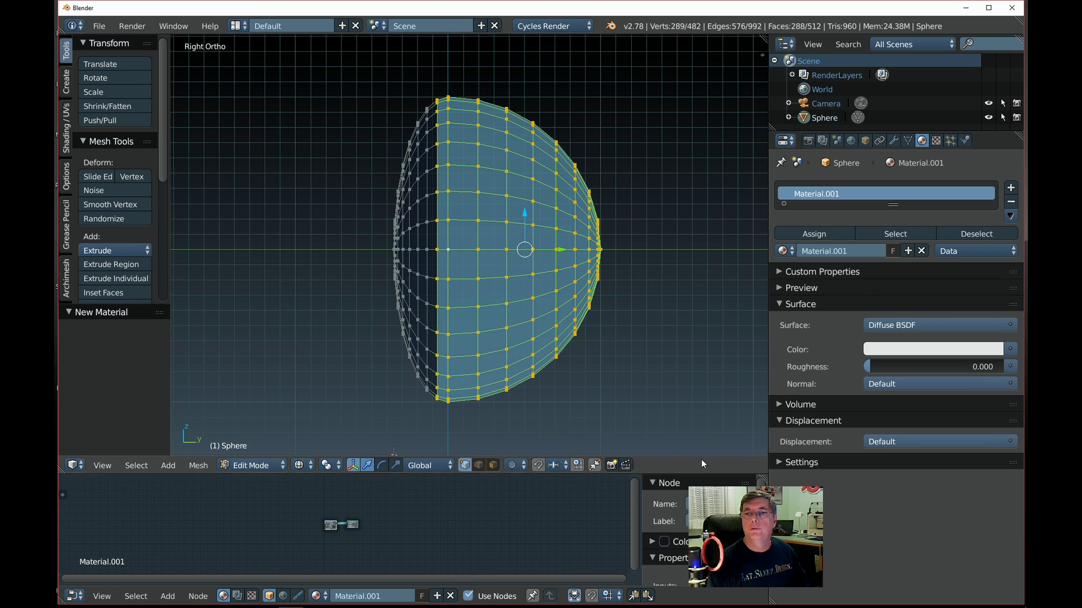
pyautogui.scroll(7, 358, 528)
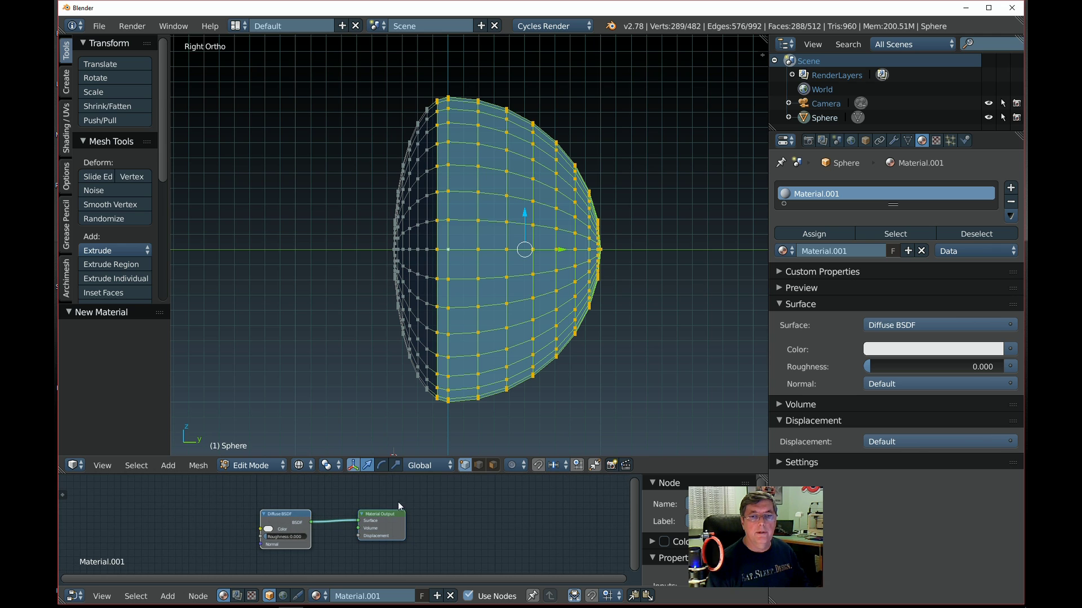
pyautogui.moveTo(423, 476); pyautogui.dragTo(417, 365)
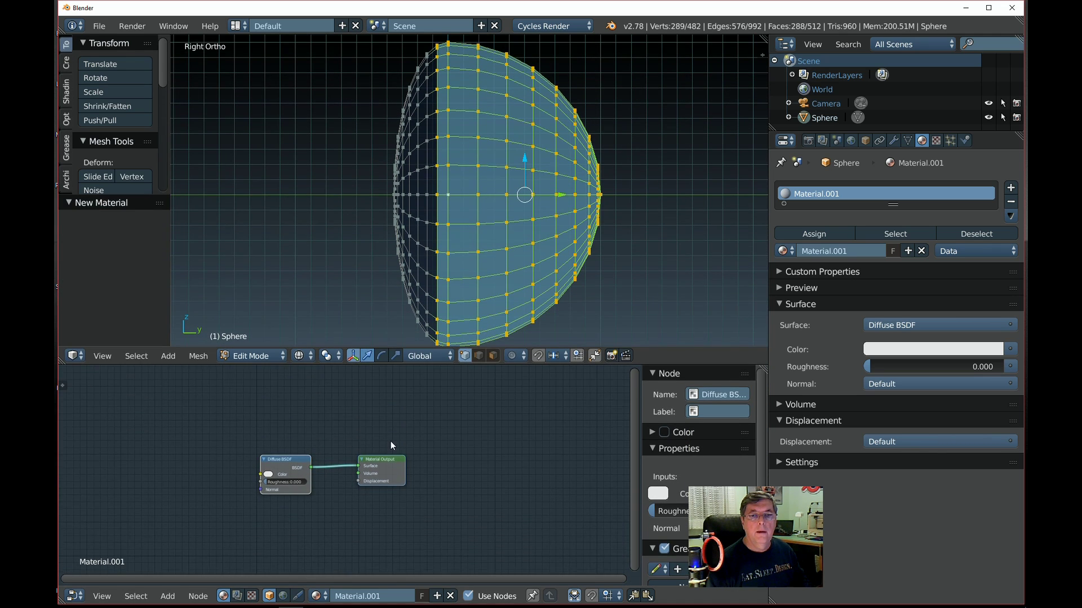
pyautogui.scroll(2, 389, 451)
pyautogui.scroll(1, 387, 451)
pyautogui.moveTo(303, 481); pyautogui.dragTo(372, 458, button='middle')
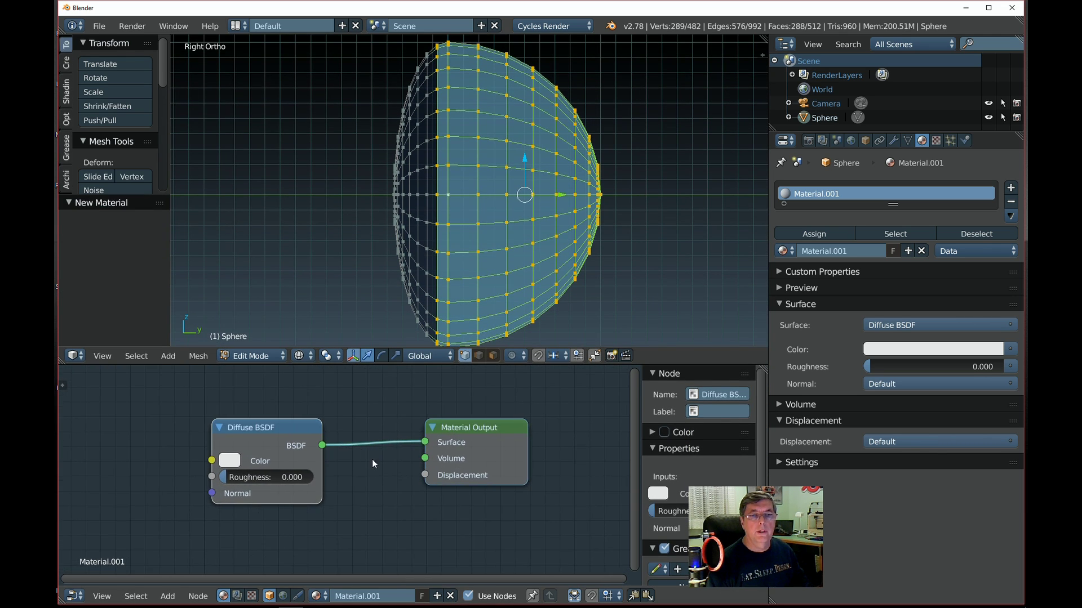
pyautogui.click(783, 287)
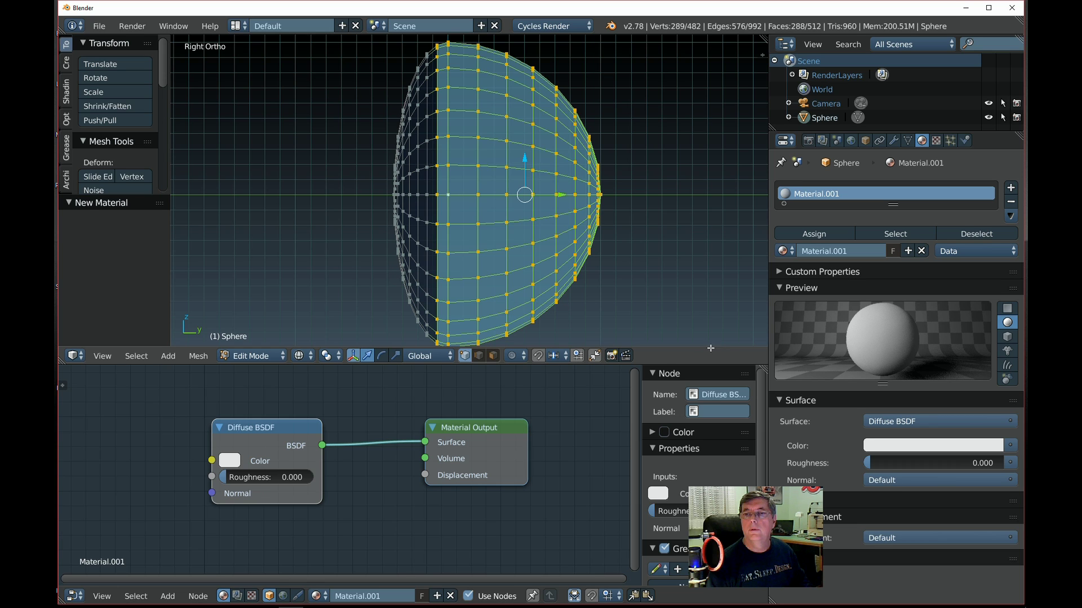
# Step: Replace the Diffuse BSDF with a Glossy BSDF of roughness 0 linked to the Material Output's Surface
pyautogui.press('x')
pyautogui.hotkey('shift', 'a')
pyautogui.moveTo(253, 493)
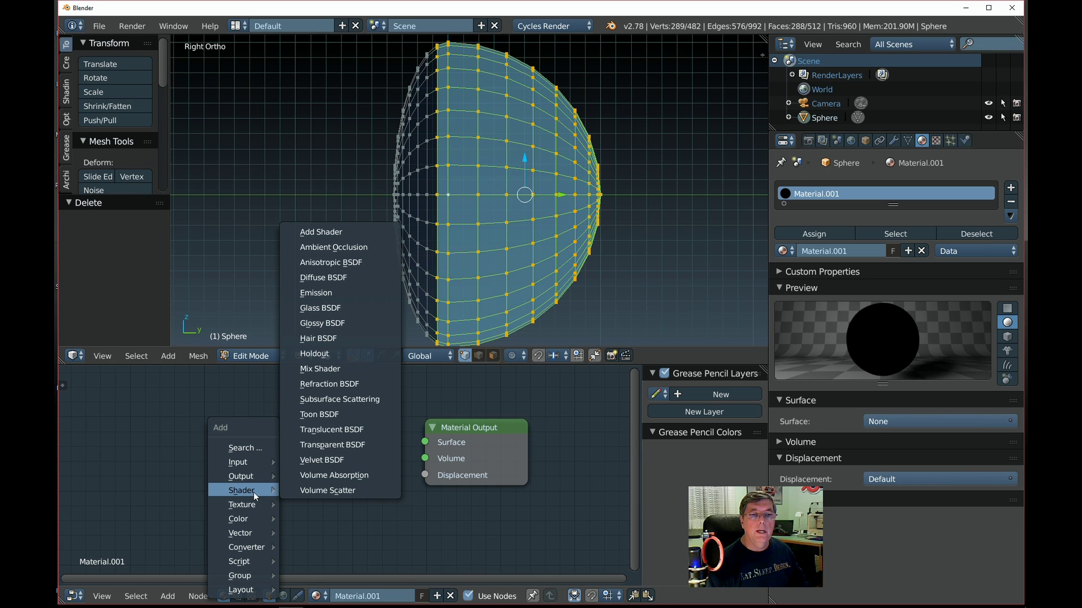
pyautogui.click(341, 324)
pyautogui.click(228, 411)
pyautogui.moveTo(329, 438); pyautogui.dragTo(427, 443)
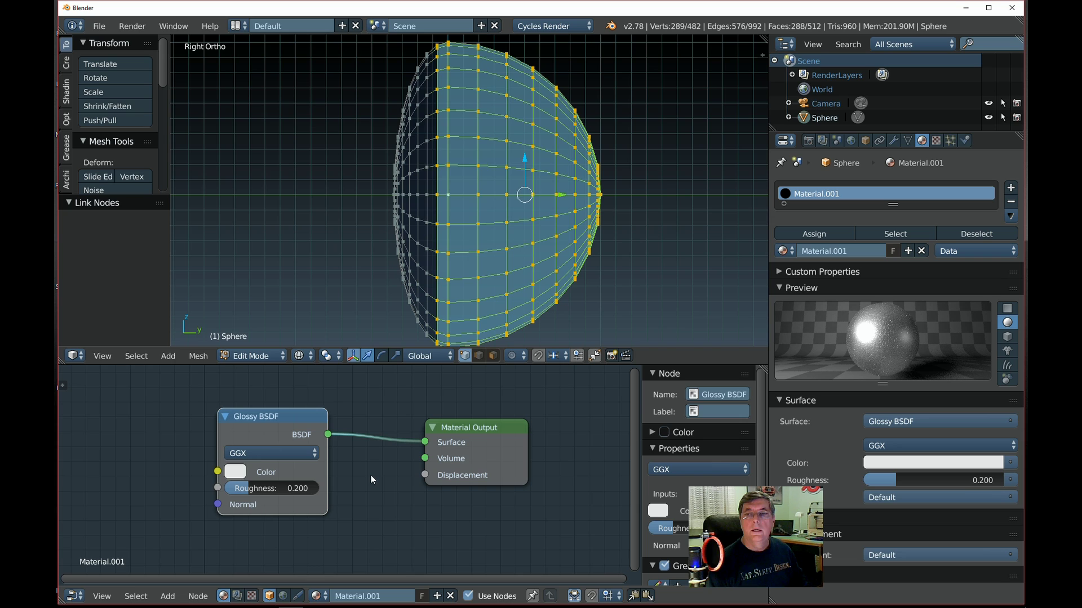
pyautogui.click(229, 491)
pyautogui.write('0')
pyautogui.press('Return')
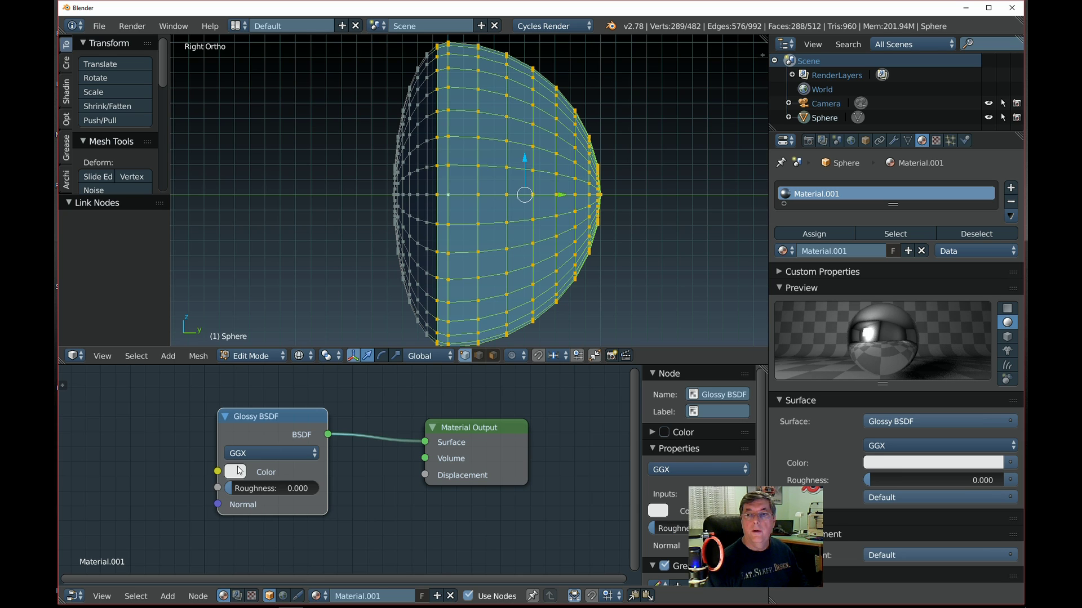
# Step: Rename the material to Chrome and assign it to the selected rounded half
pyautogui.click(841, 252)
pyautogui.write('Chrome')
pyautogui.press('Return')
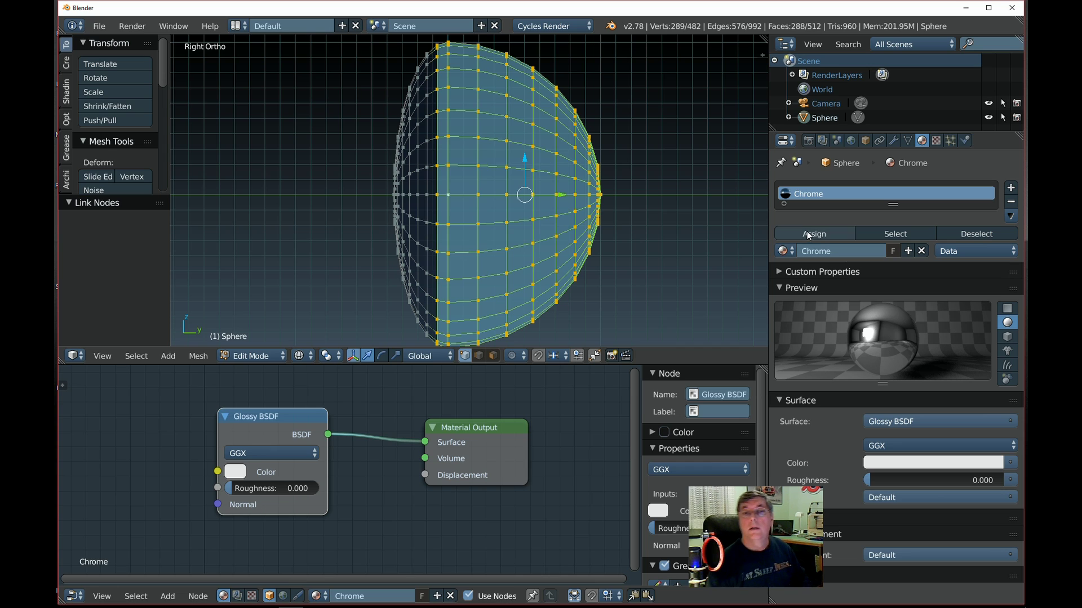
pyautogui.click(834, 235)
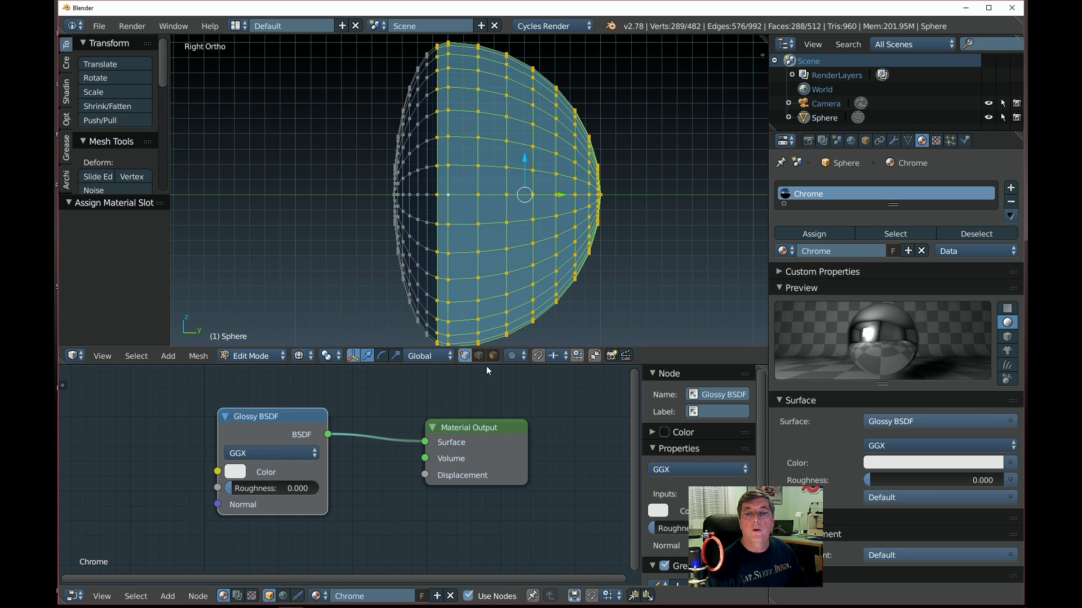
# Step: Deselect the rounded half and select the vertices of the sphere's flattened negative Y half instead
pyautogui.moveTo(486, 366); pyautogui.dragTo(486, 417)
pyautogui.scroll(-2, 507, 344)
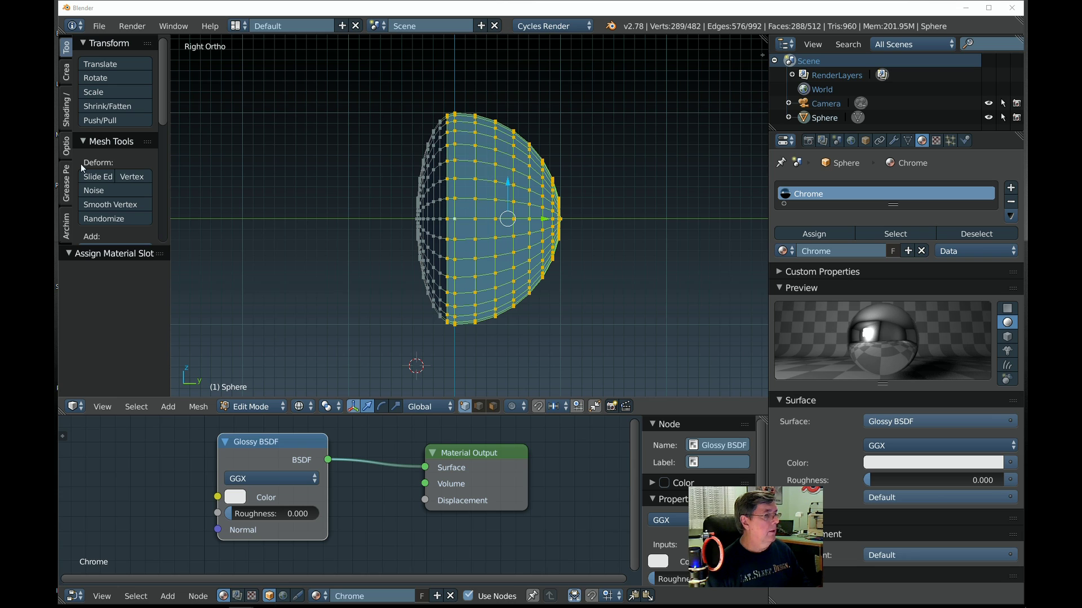
pyautogui.click(386, 319)
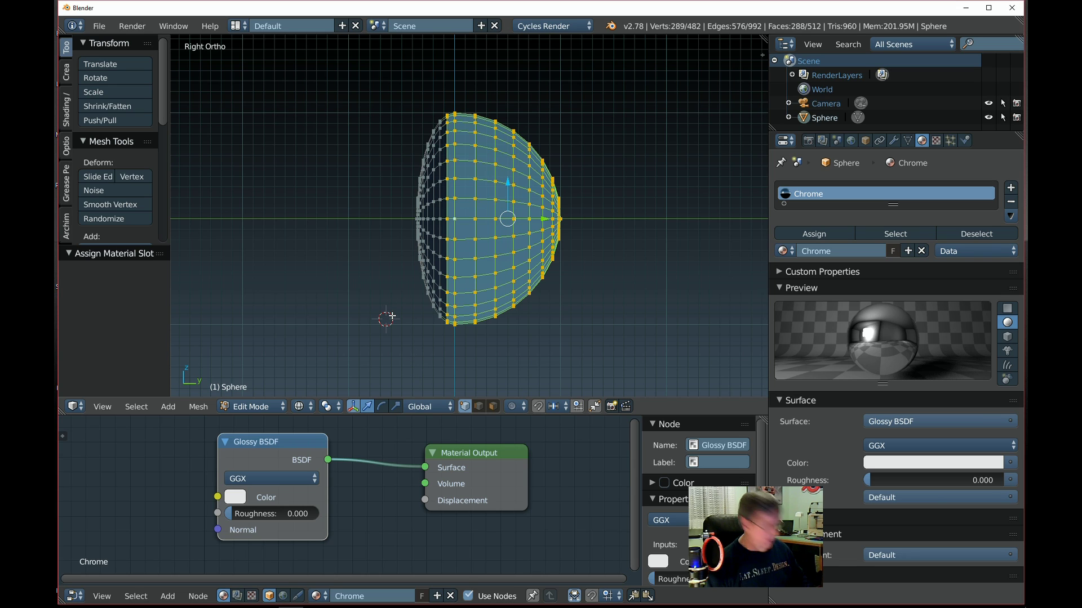
pyautogui.press('a')
pyautogui.press('b')
pyautogui.moveTo(449, 346); pyautogui.dragTo(348, 96)
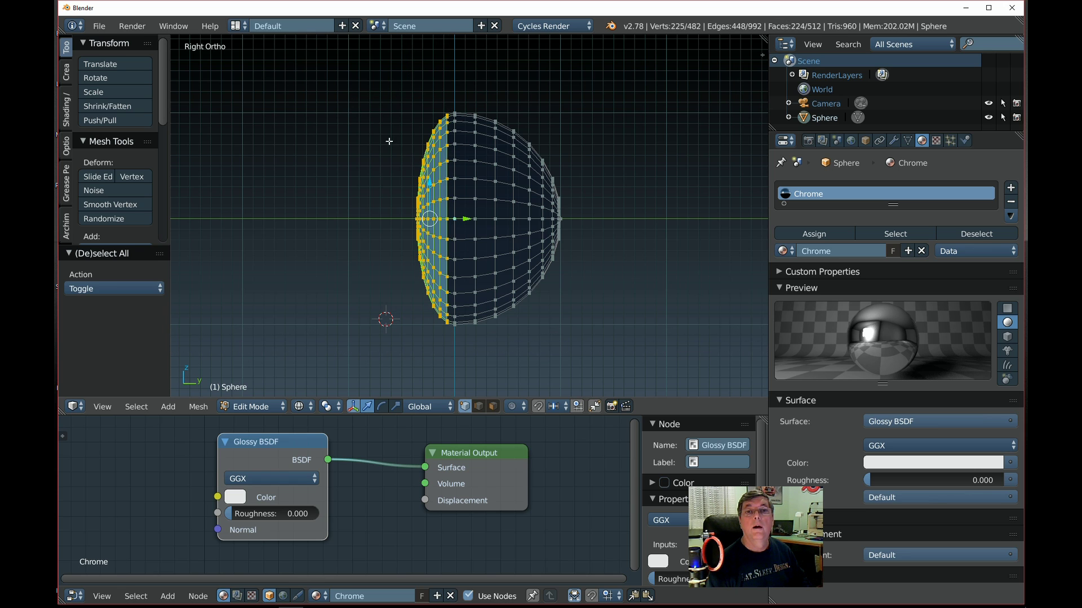
pyautogui.scroll(2, 408, 252)
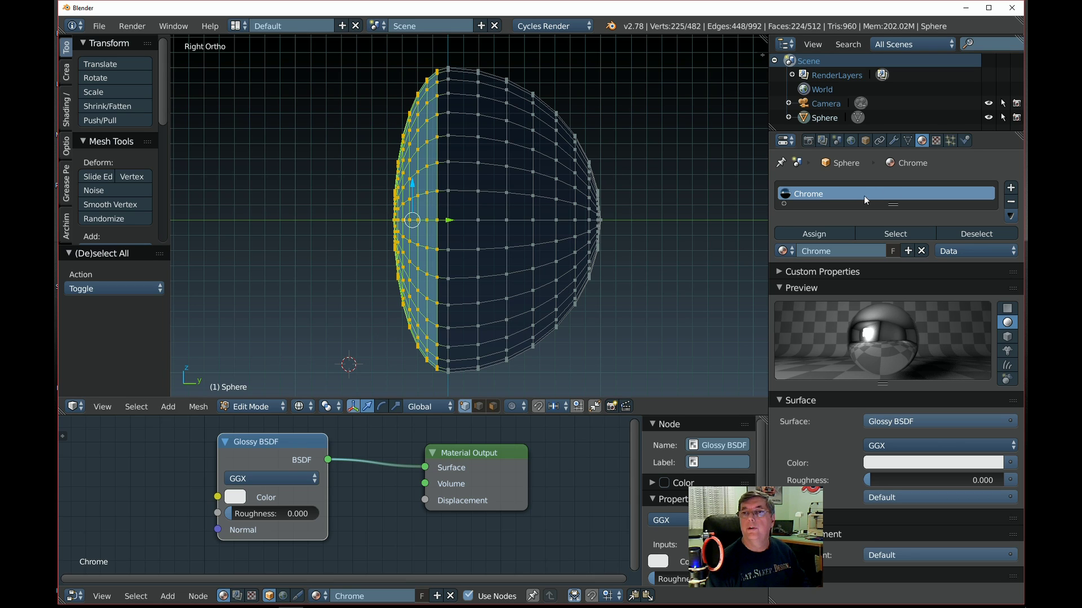
# Step: Add a second material slot to the sphere with a new material named Glass Lens
pyautogui.click(1011, 188)
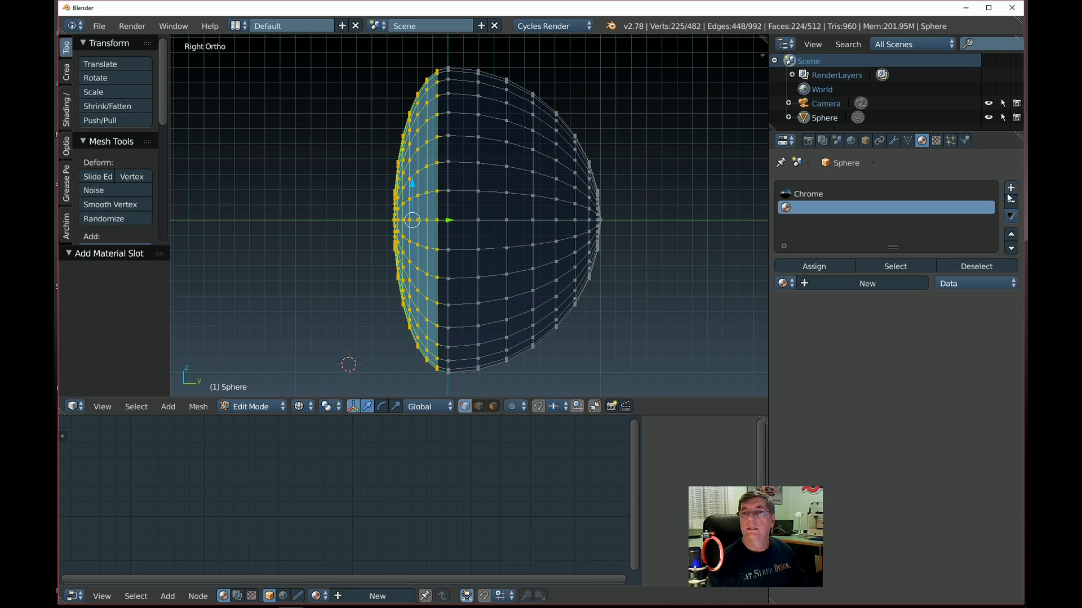
pyautogui.click(871, 285)
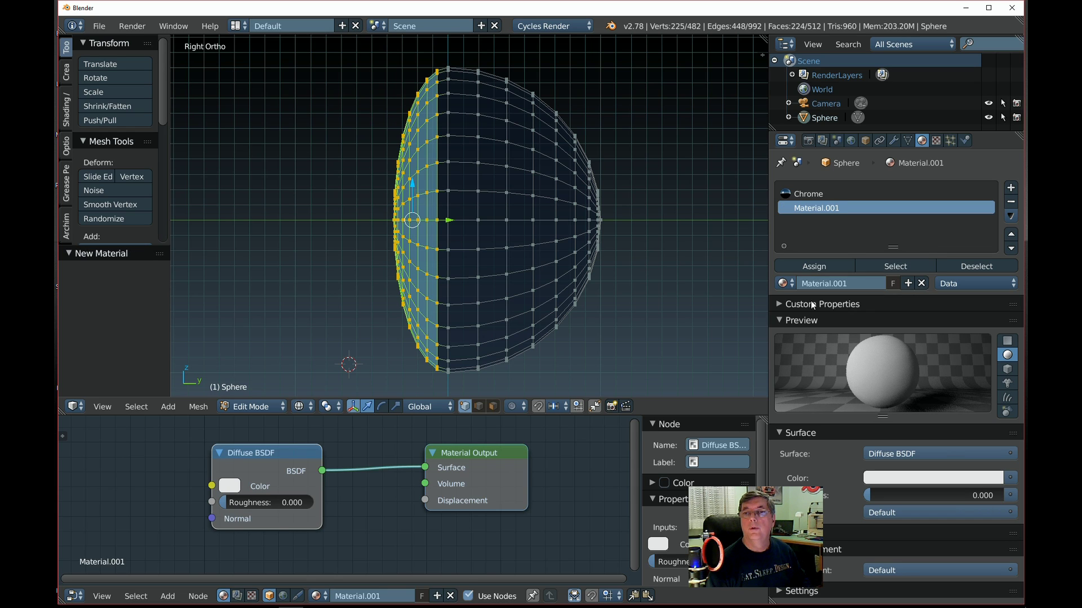
pyautogui.doubleClick(834, 284)
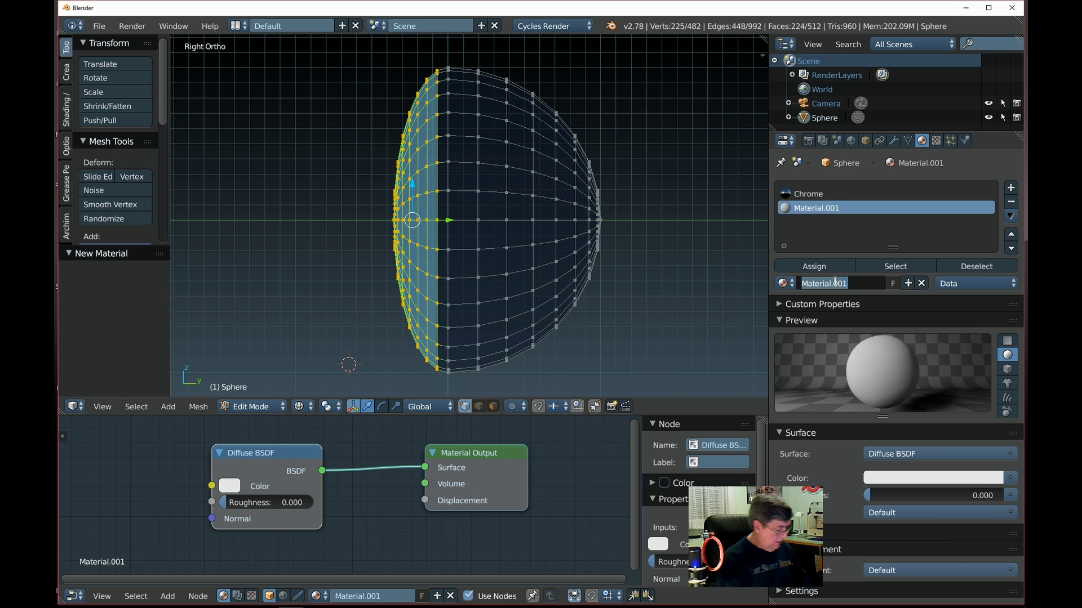
pyautogui.write('Glass Lens')
pyautogui.press('Return')
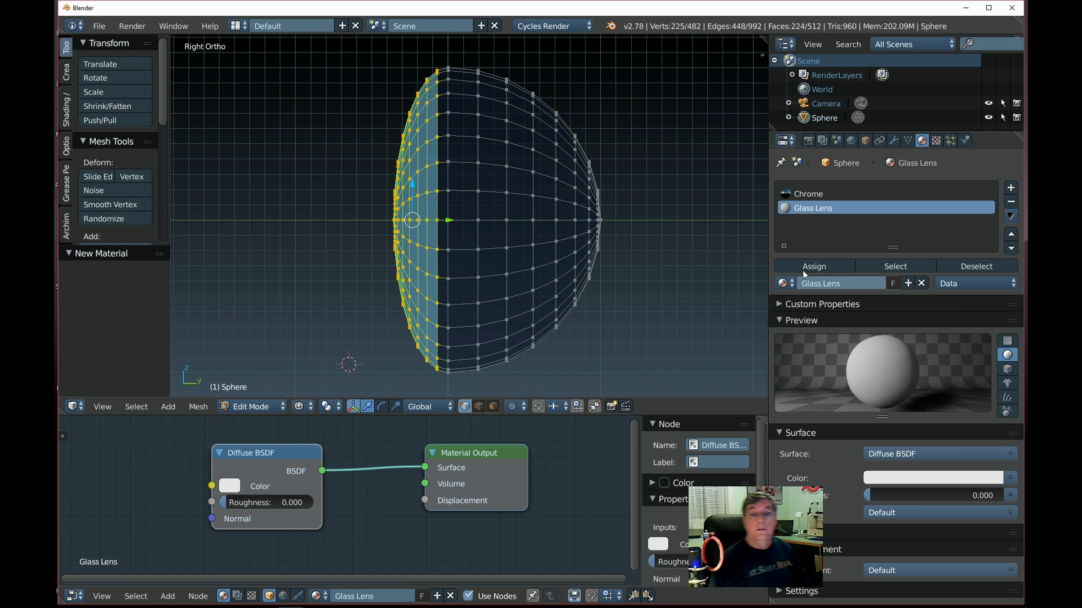
# Step: Replace the Glass Lens material's Diffuse BSDF with a Glass BSDF linked to the Material Output's Surface
pyautogui.click(278, 460)
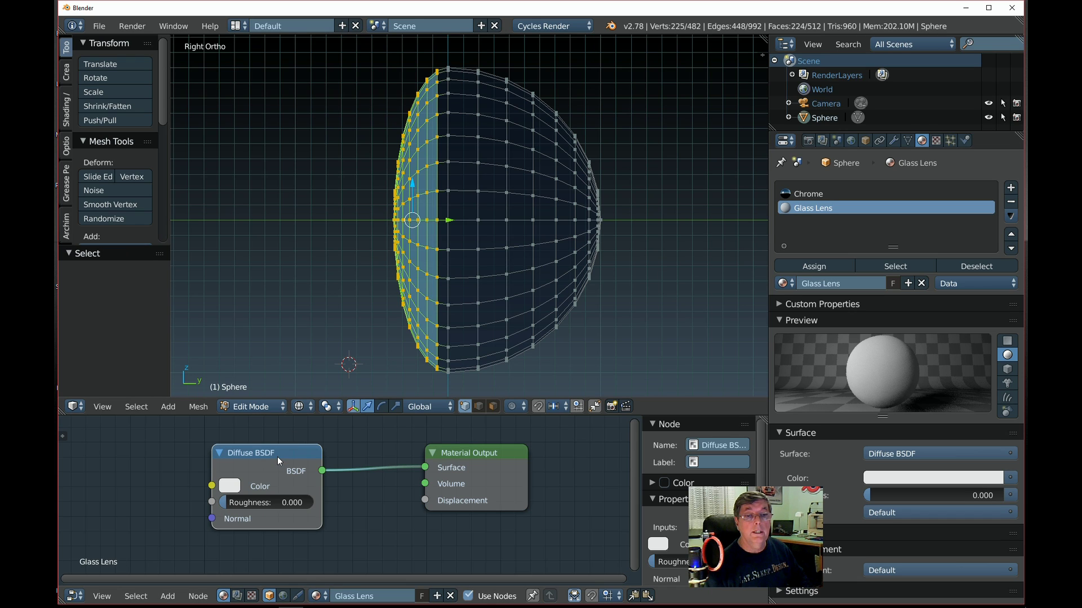
pyautogui.press('x')
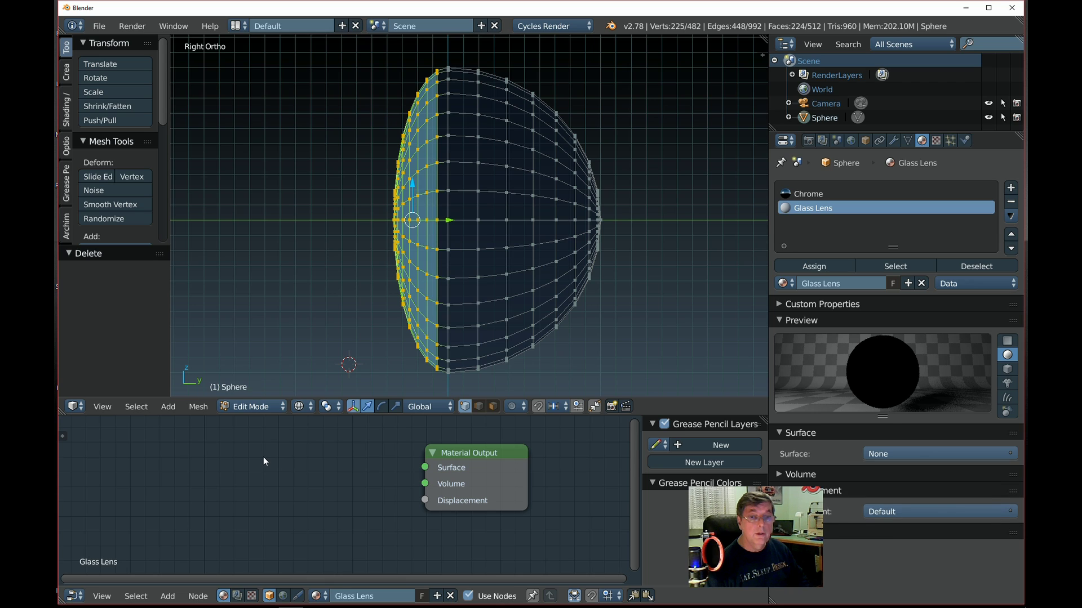
pyautogui.keyDown('shift'); pyautogui.rightClick(214, 477); pyautogui.keyUp('shift')
pyautogui.hotkey('shift', 'a')
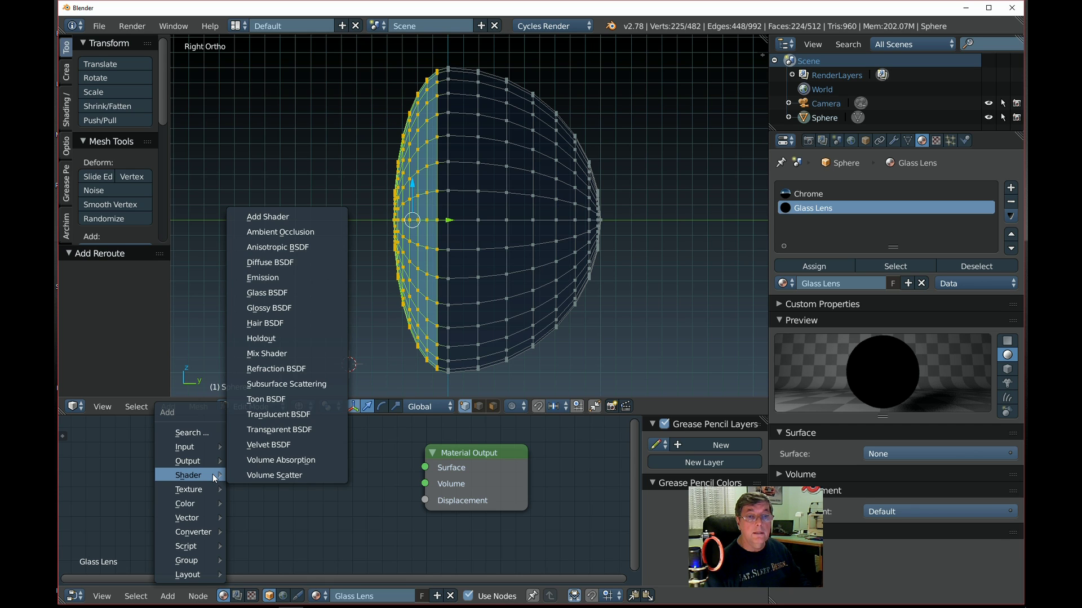
pyautogui.click(292, 293)
pyautogui.click(185, 427)
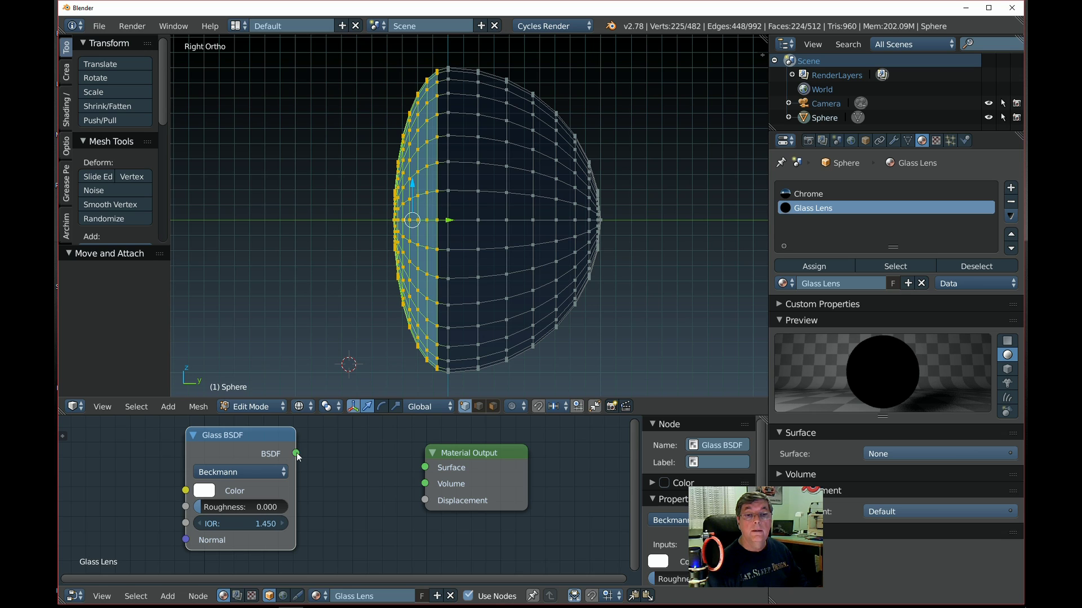
pyautogui.moveTo(296, 453); pyautogui.dragTo(424, 473)
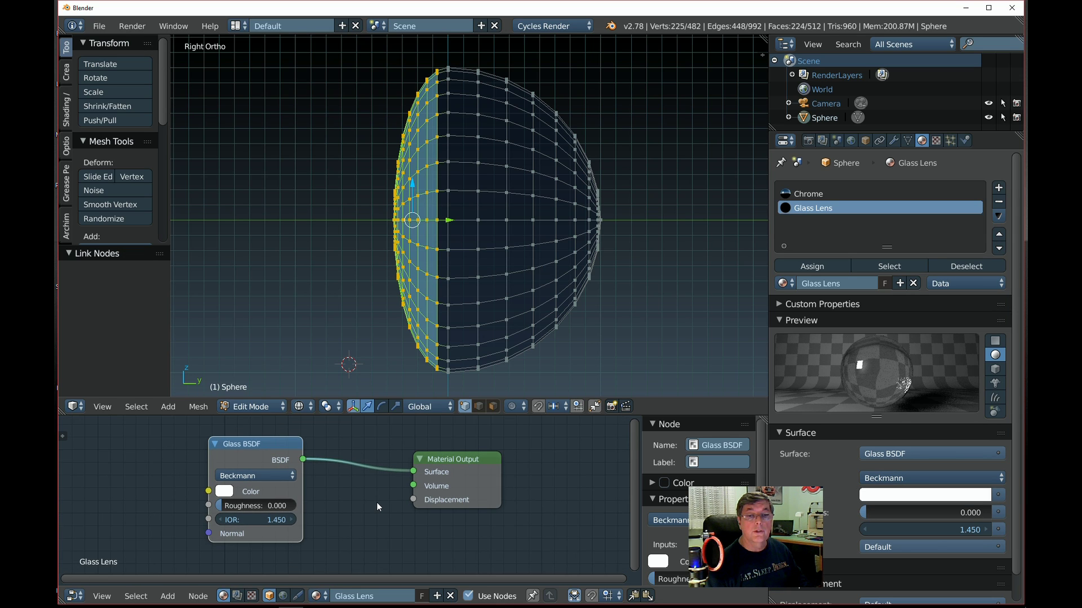
# Step: Enlarge the node editor and add an Image Texture node below the Glass BSDF
pyautogui.scroll(-2, 376, 502)
pyautogui.moveTo(395, 416); pyautogui.dragTo(409, 331)
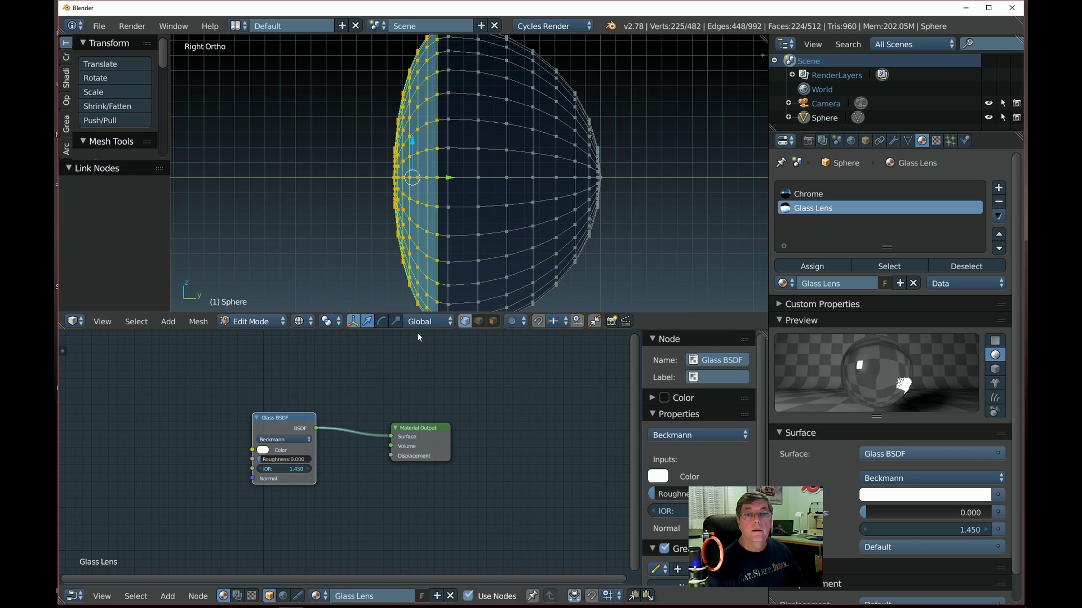
pyautogui.scroll(-2, 419, 258)
pyautogui.moveTo(370, 505); pyautogui.dragTo(358, 475, button='middle')
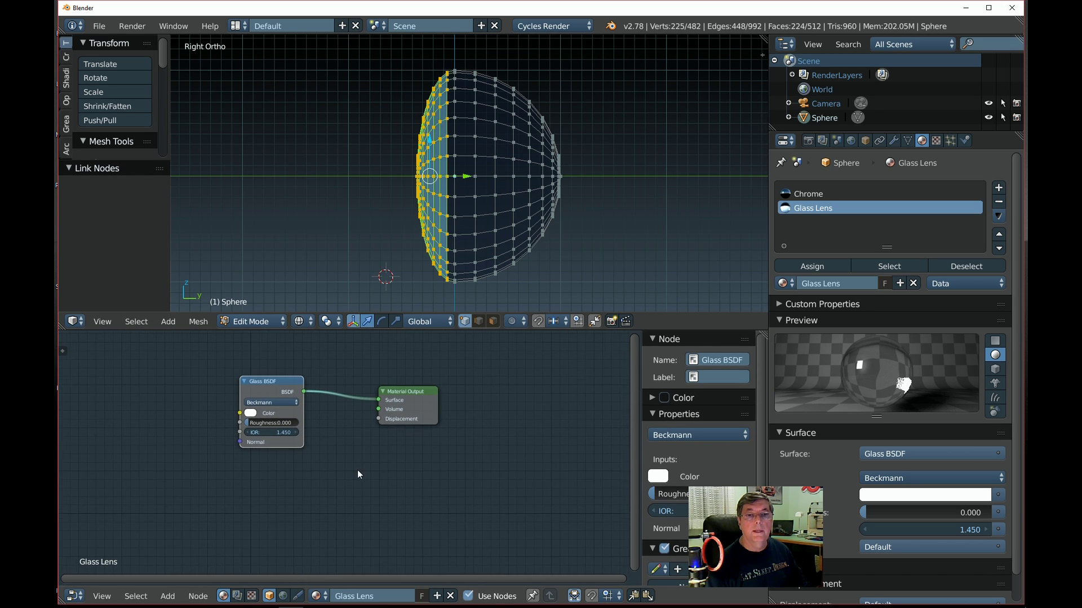
pyautogui.scroll(2, 359, 474)
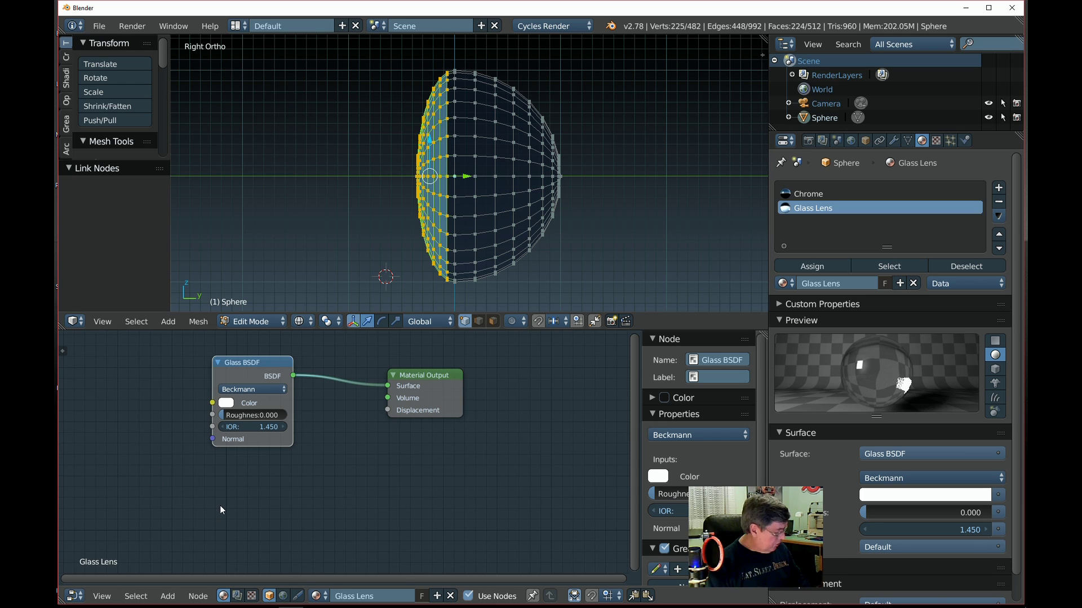
pyautogui.hotkey('shift', 'a')
pyautogui.moveTo(220, 507)
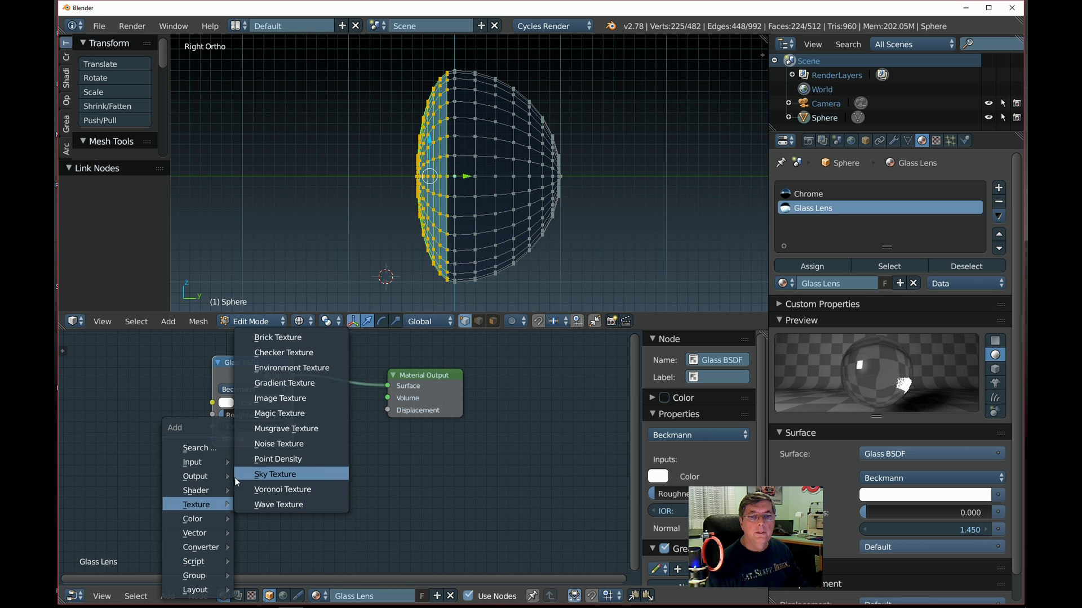
pyautogui.click(289, 401)
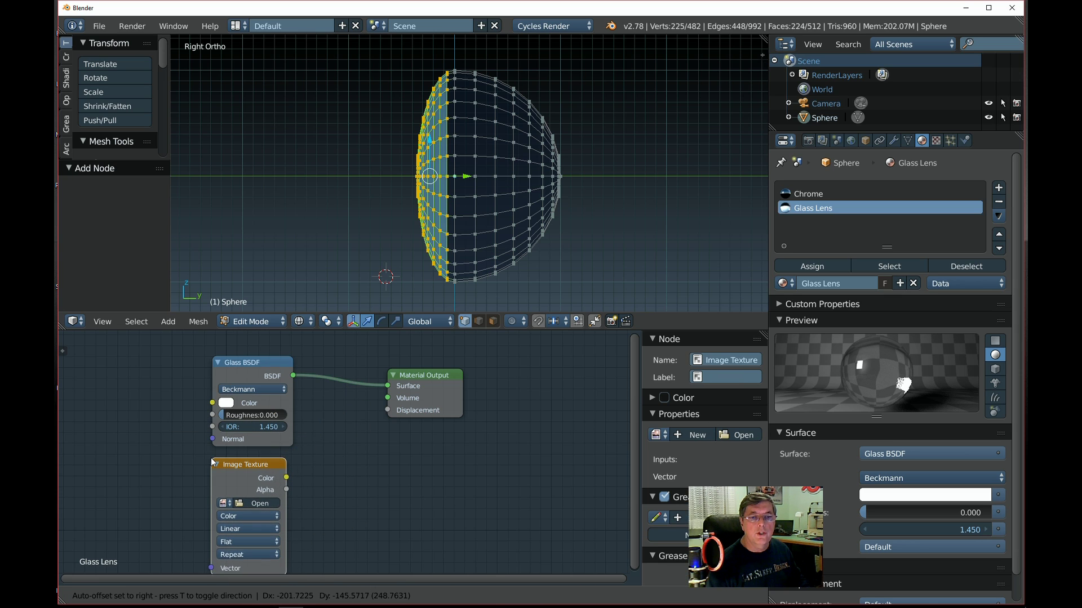
pyautogui.click(252, 489)
# Step: Load Headlight BW Drawing.png from the desktop's Blender Headlight Files folder into the Image Texture node
pyautogui.click(261, 500)
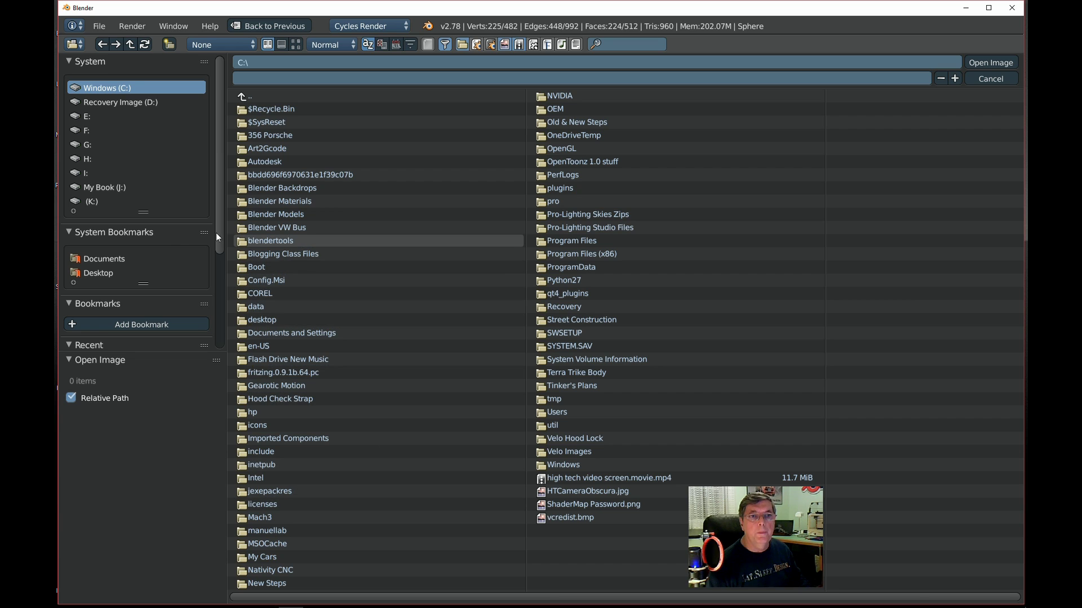
pyautogui.click(111, 274)
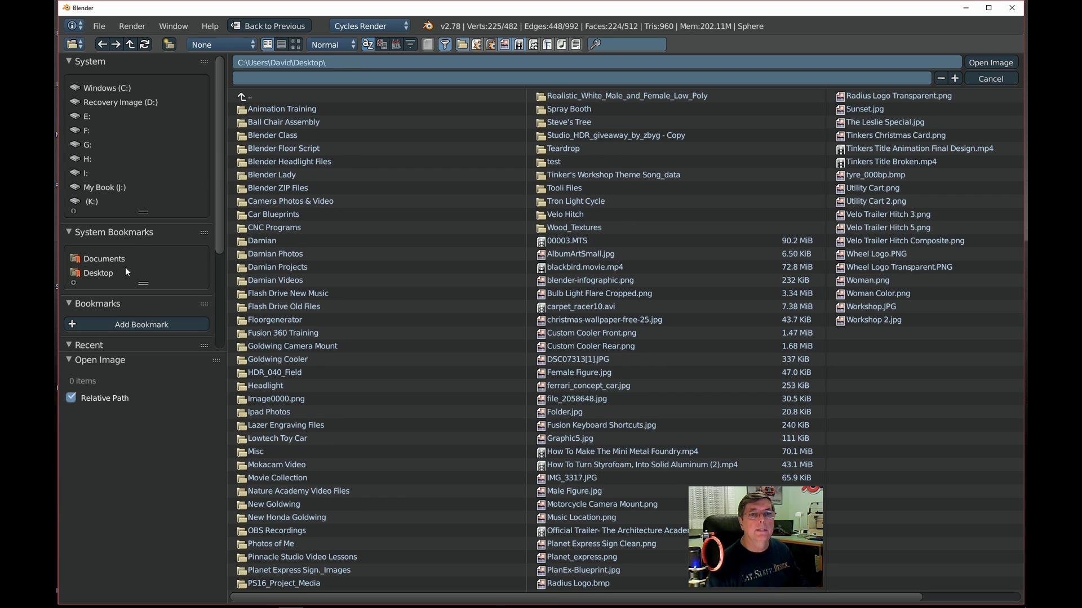
pyautogui.click(280, 161)
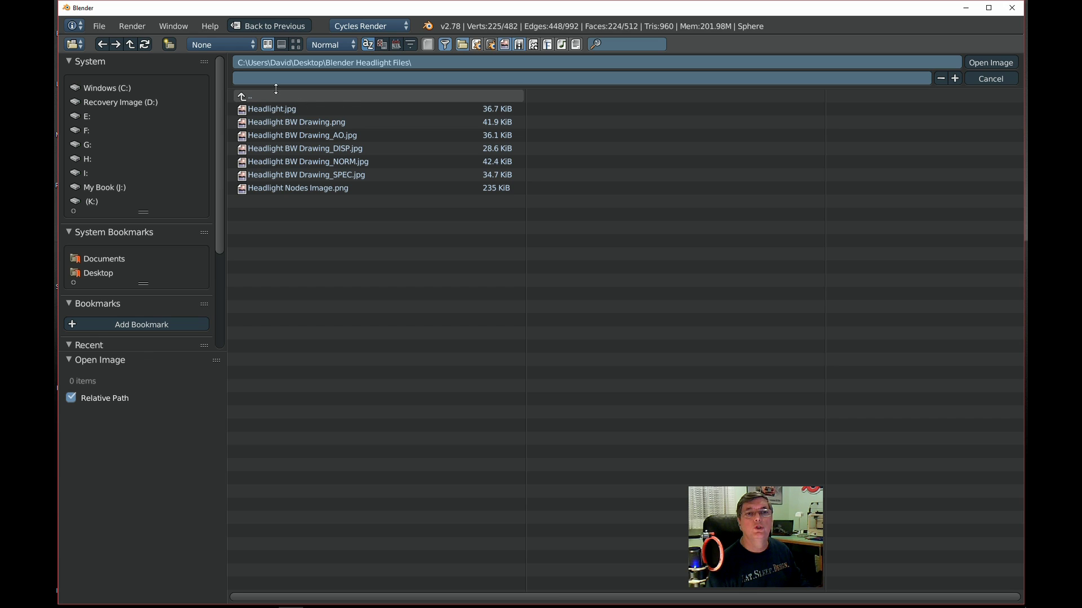
pyautogui.click(296, 45)
pyautogui.click(479, 149)
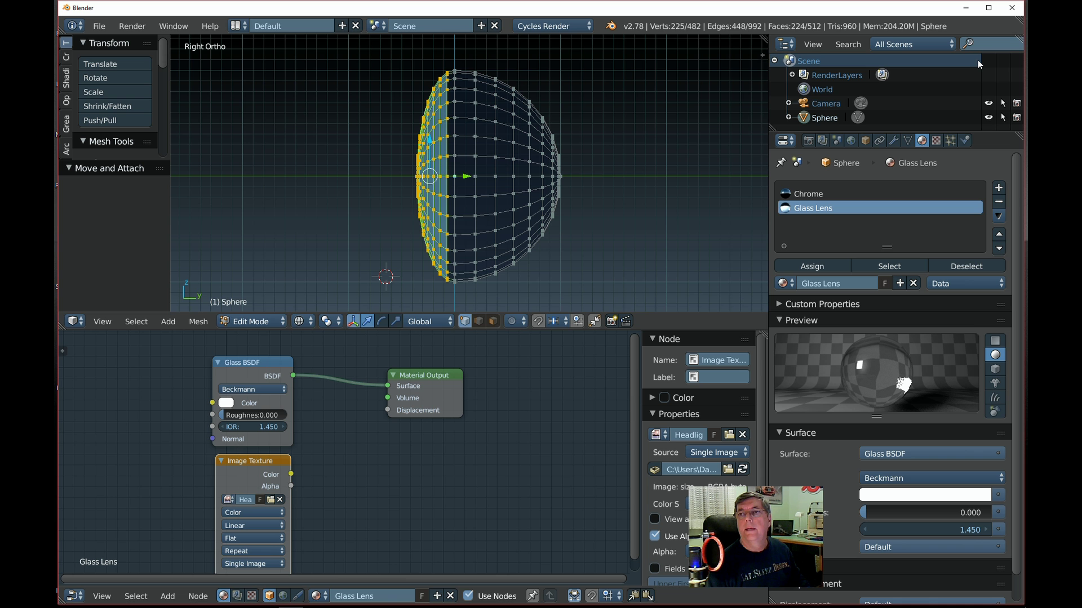
pyautogui.click(991, 63)
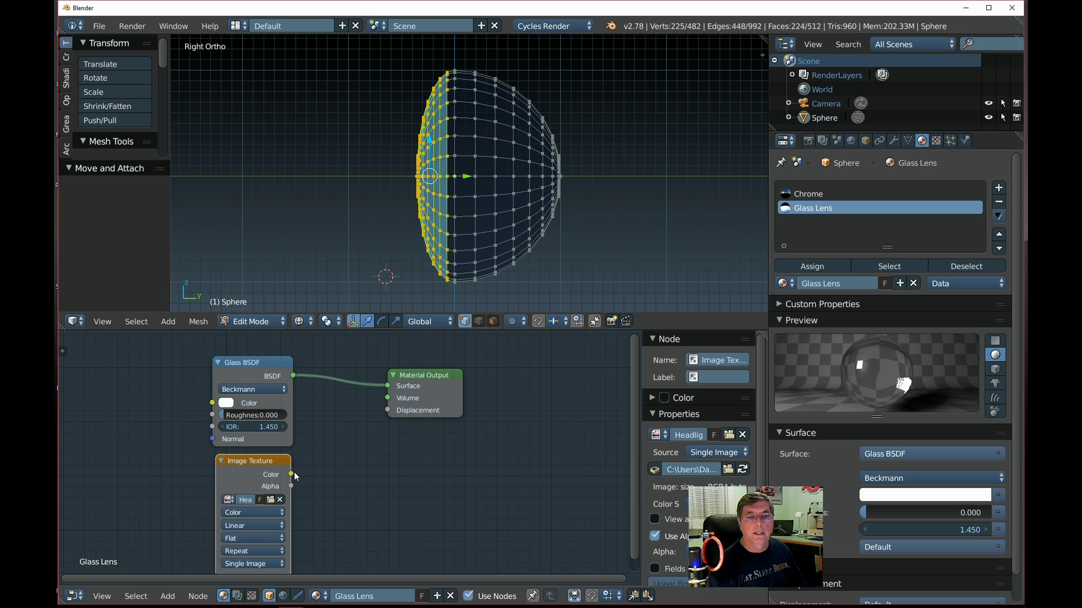
# Step: Widen the Image Texture node and link its Color output to the Material Output's Displacement
pyautogui.moveTo(216, 480); pyautogui.dragTo(170, 475)
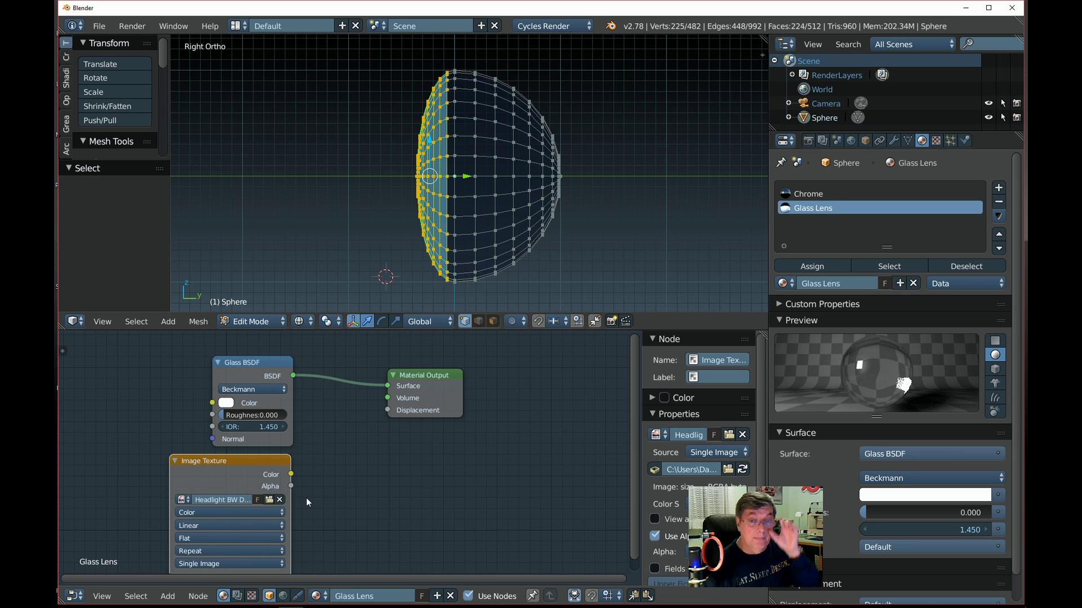
pyautogui.moveTo(292, 476); pyautogui.dragTo(366, 427)
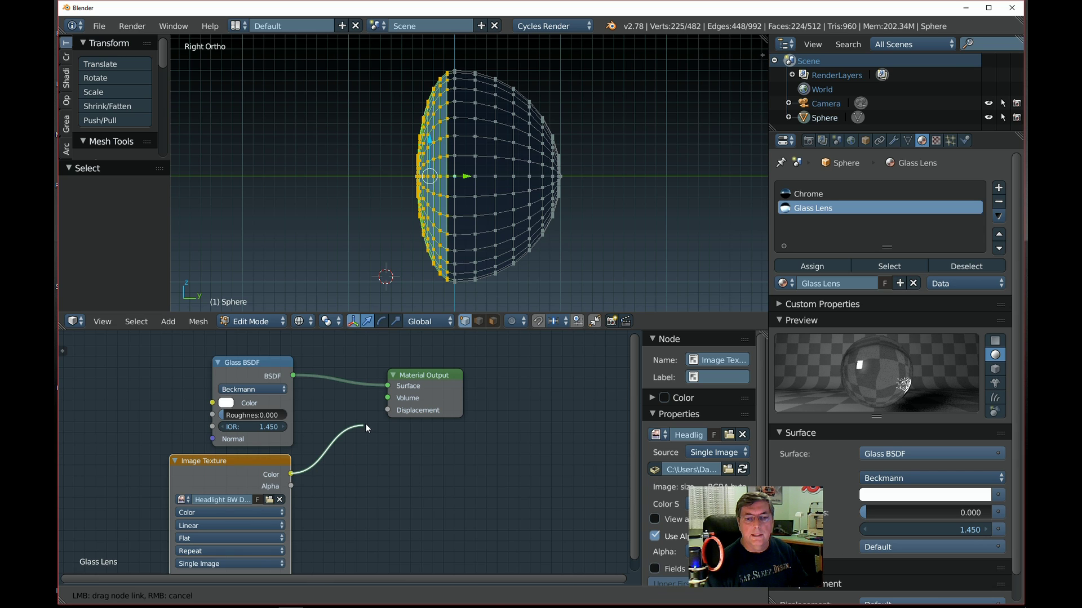
pyautogui.moveTo(366, 424); pyautogui.dragTo(387, 410)
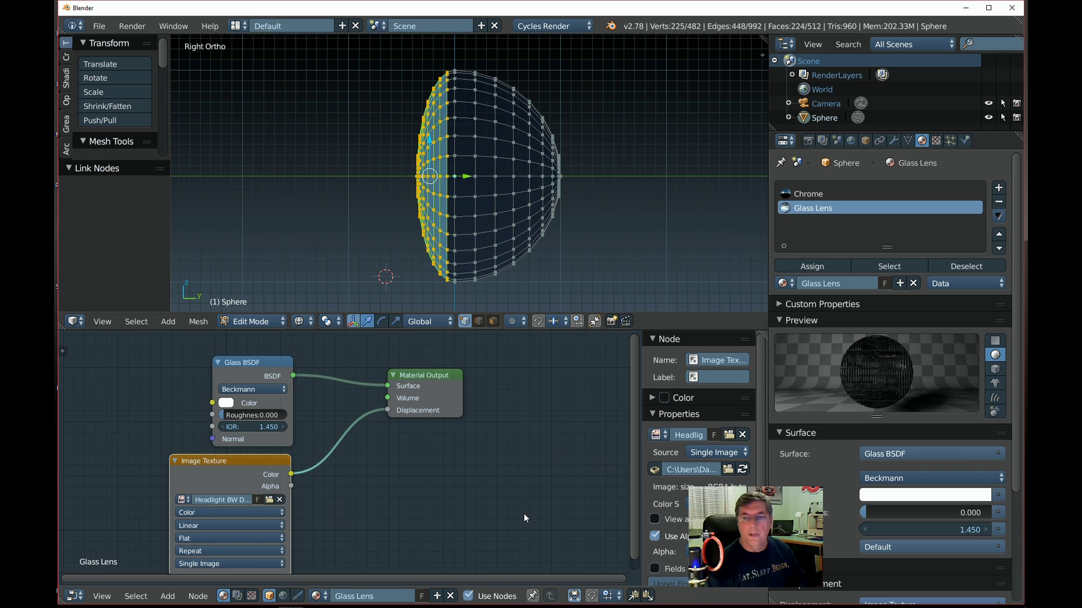
pyautogui.press('g')
pyautogui.click(341, 512)
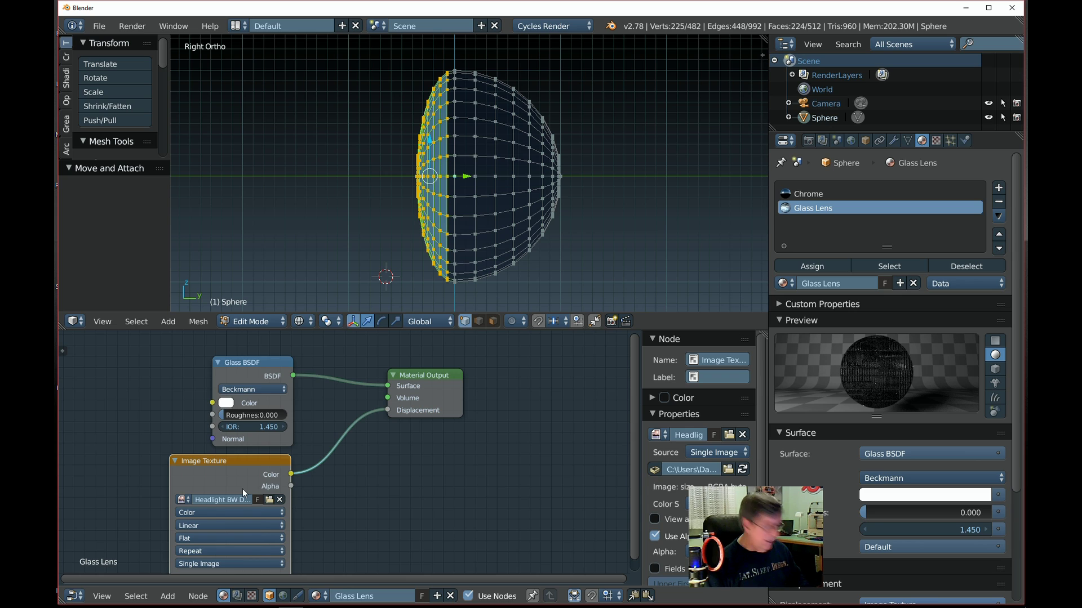
# Step: Insert an Invert node into the link between the Image Texture's Color and the Material Output's Displacement
pyautogui.hotkey('shift', 'a')
pyautogui.moveTo(234, 501)
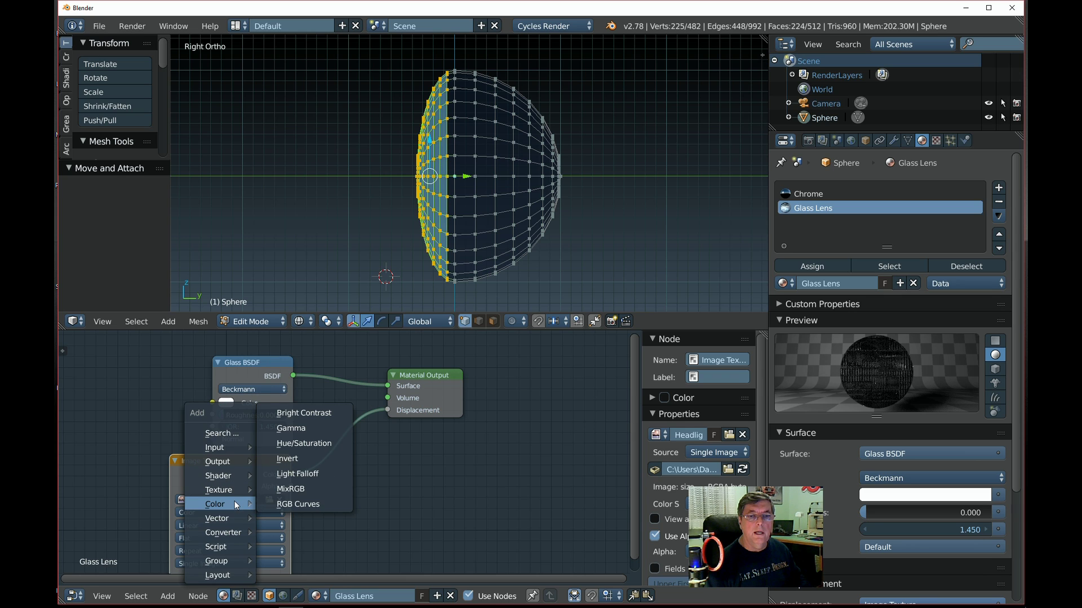
pyautogui.click(292, 469)
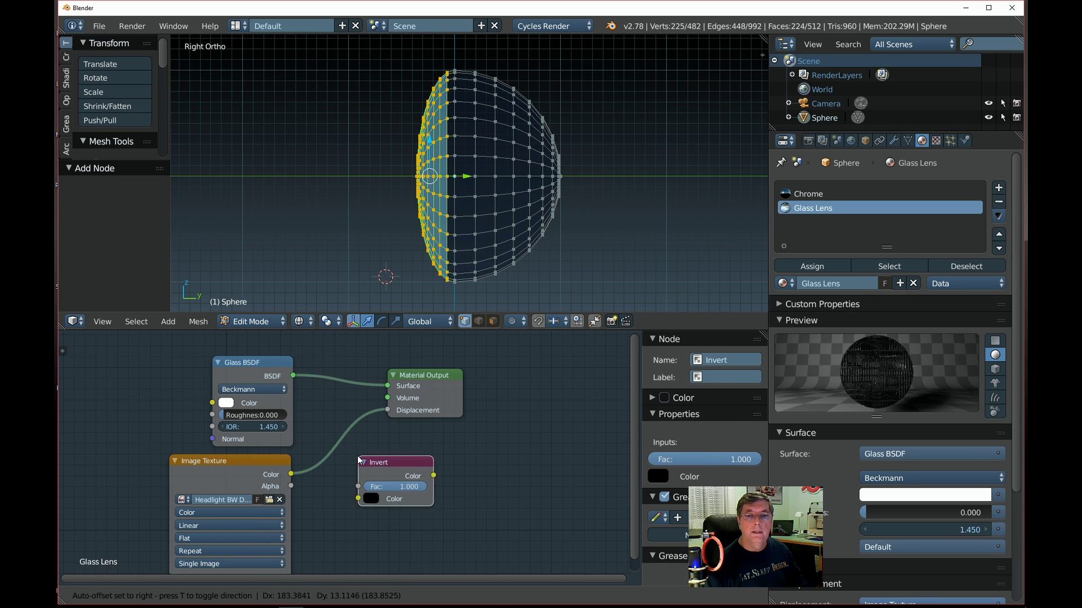
pyautogui.click(321, 437)
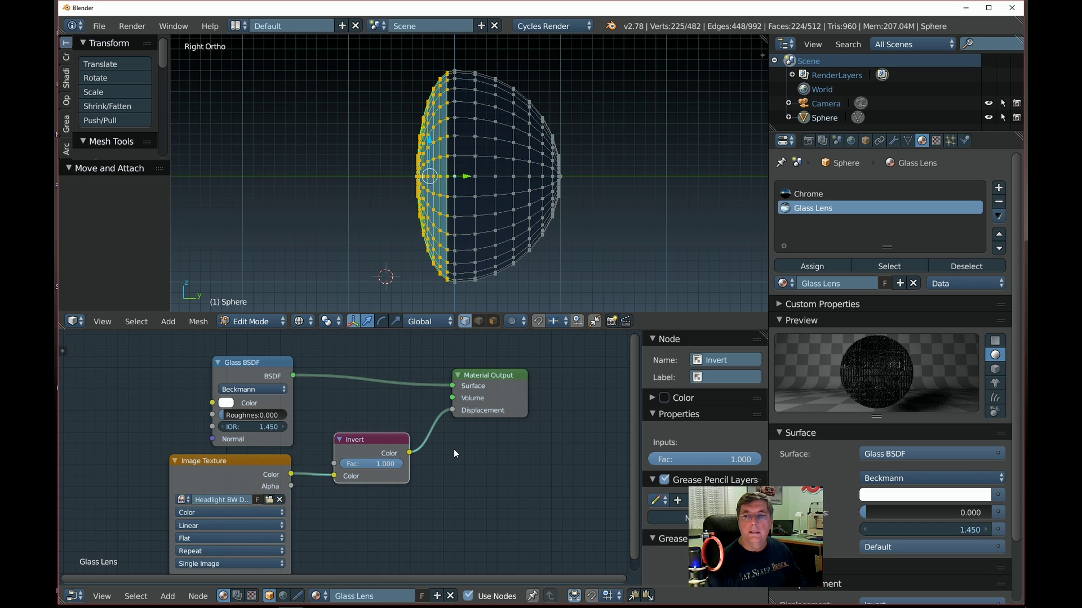
# Step: Set the Invert node's Fac to 0.55
pyautogui.click(376, 465)
pyautogui.press('BackSpace')
pyautogui.write('.55')
pyautogui.press('Return')
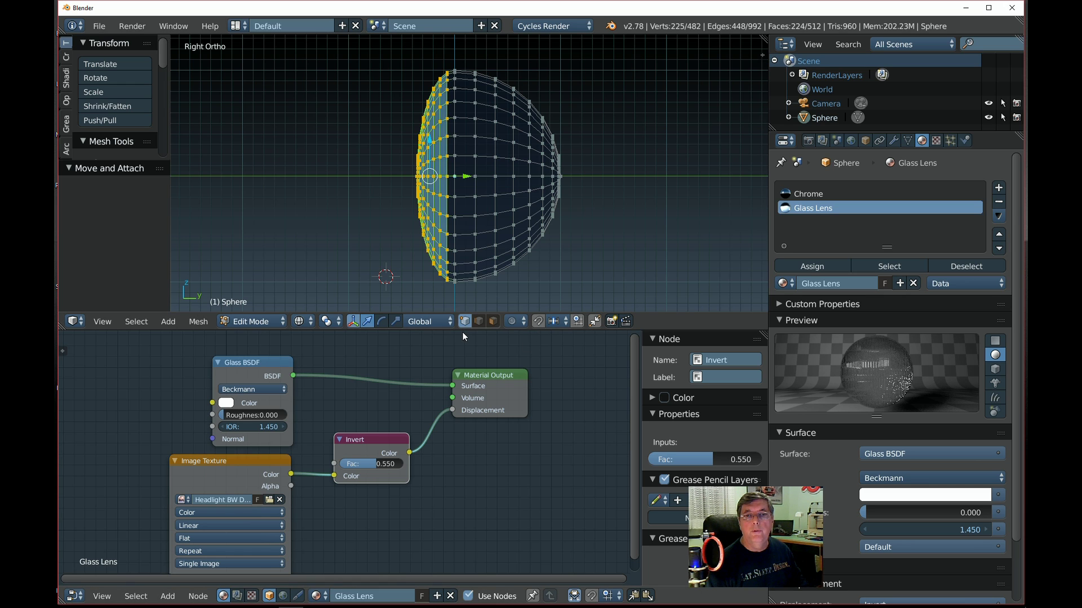
# Step: Make the 3D view taller, split it vertically, and turn the new area into a UV/Image Editor
pyautogui.moveTo(461, 332); pyautogui.dragTo(462, 364)
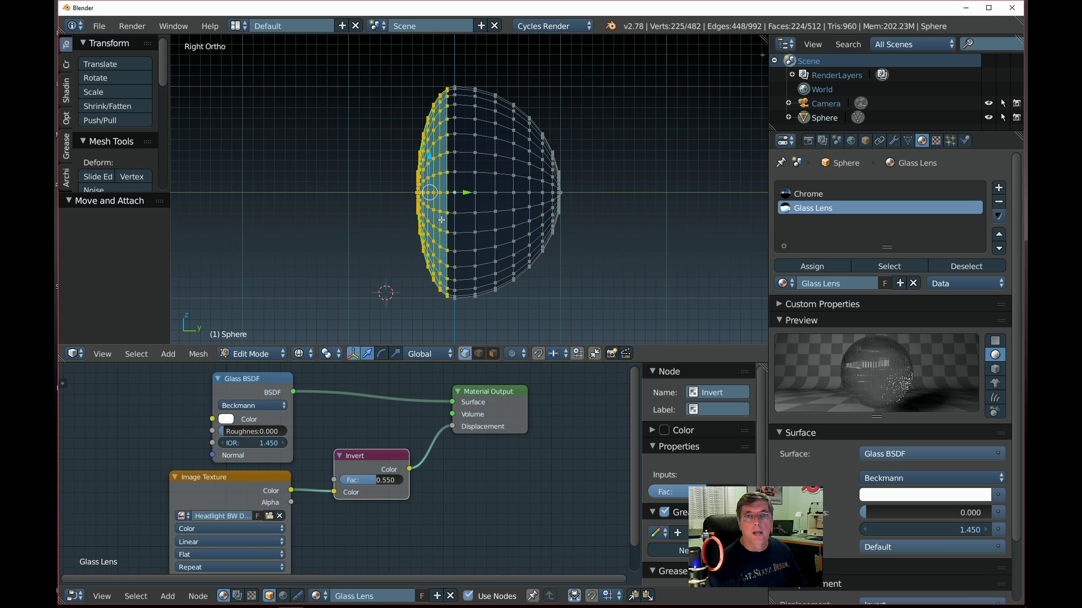
pyautogui.rightClick(644, 362)
pyautogui.click(644, 363)
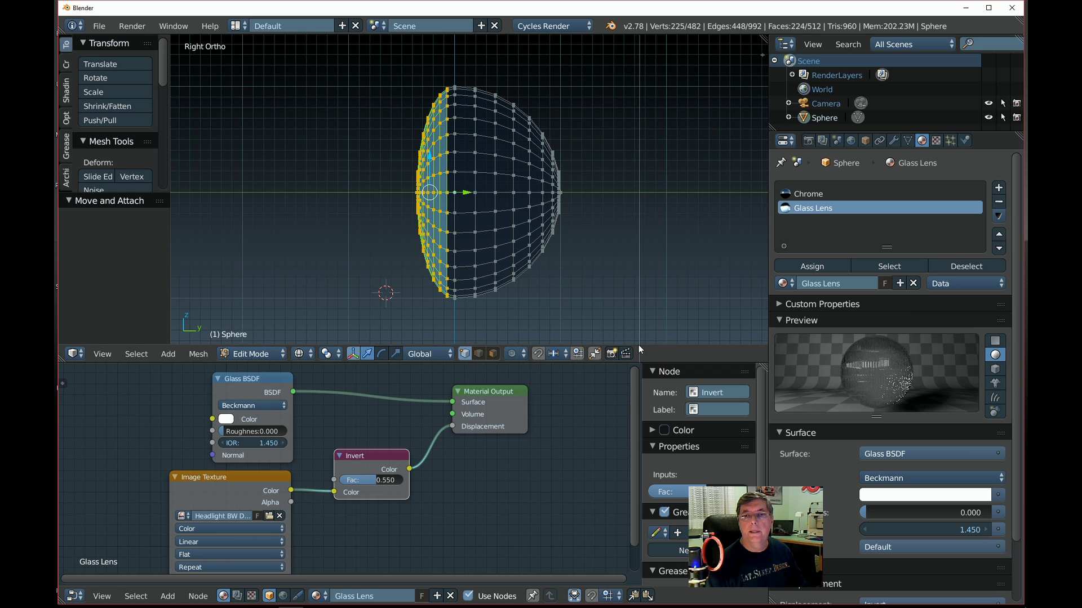
pyautogui.click(580, 289)
pyautogui.click(596, 356)
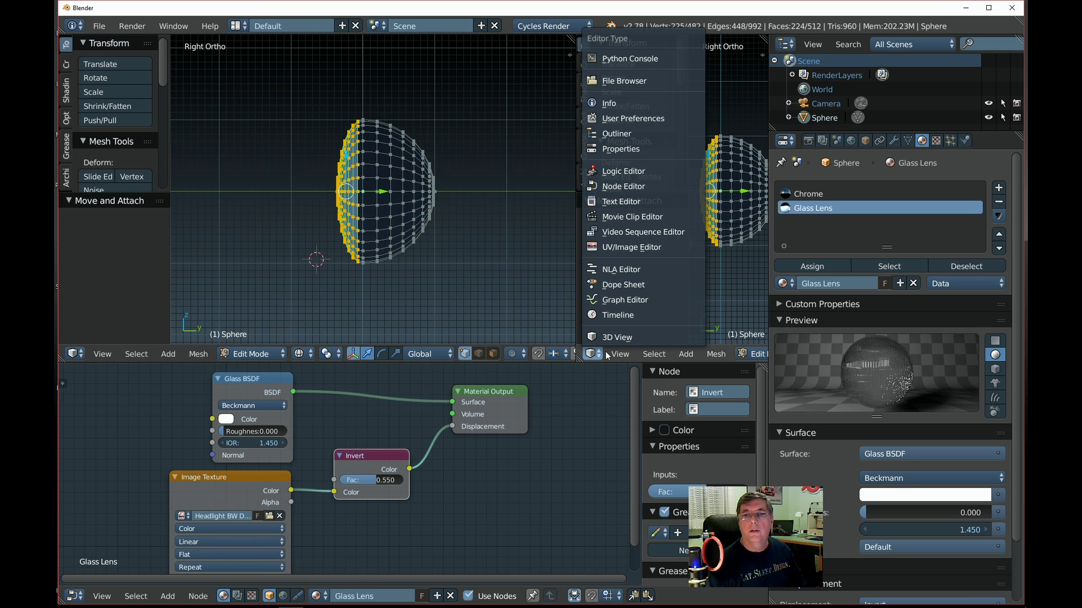
pyautogui.click(615, 337)
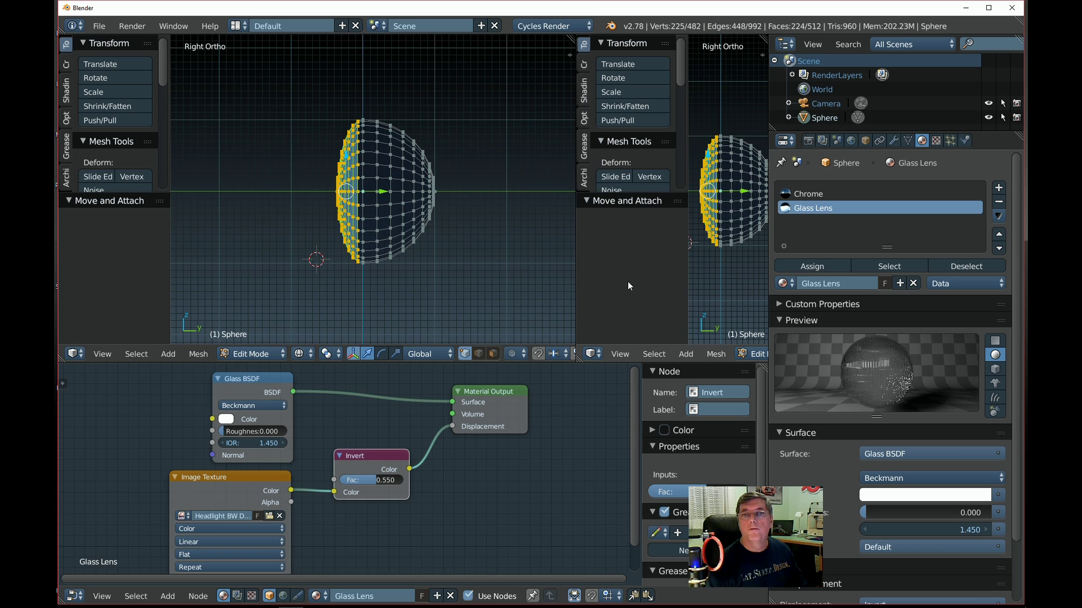
pyautogui.click(596, 354)
pyautogui.click(639, 249)
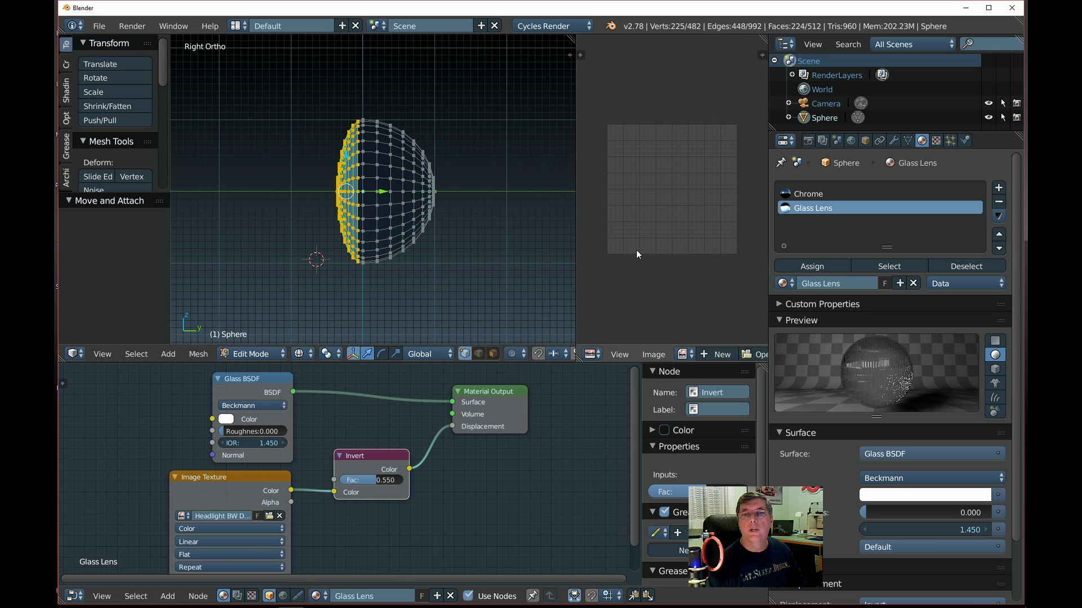
# Step: Open Headlight BW Drawing.png from the Blender Headlight Files folder in the UV/Image Editor
pyautogui.click(746, 356)
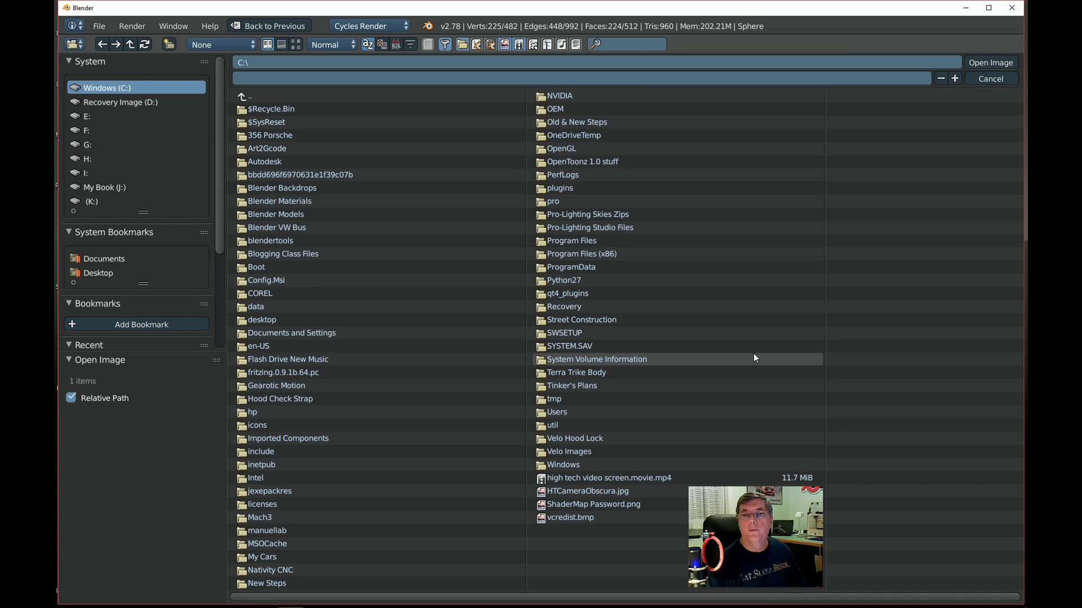
pyautogui.click(99, 273)
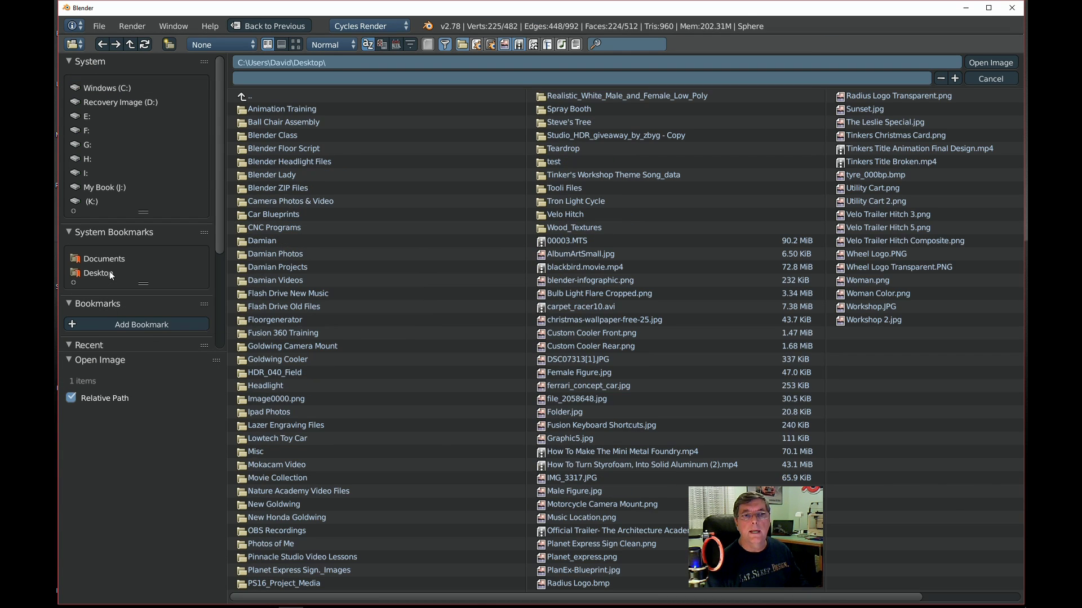
pyautogui.click(289, 162)
pyautogui.click(296, 44)
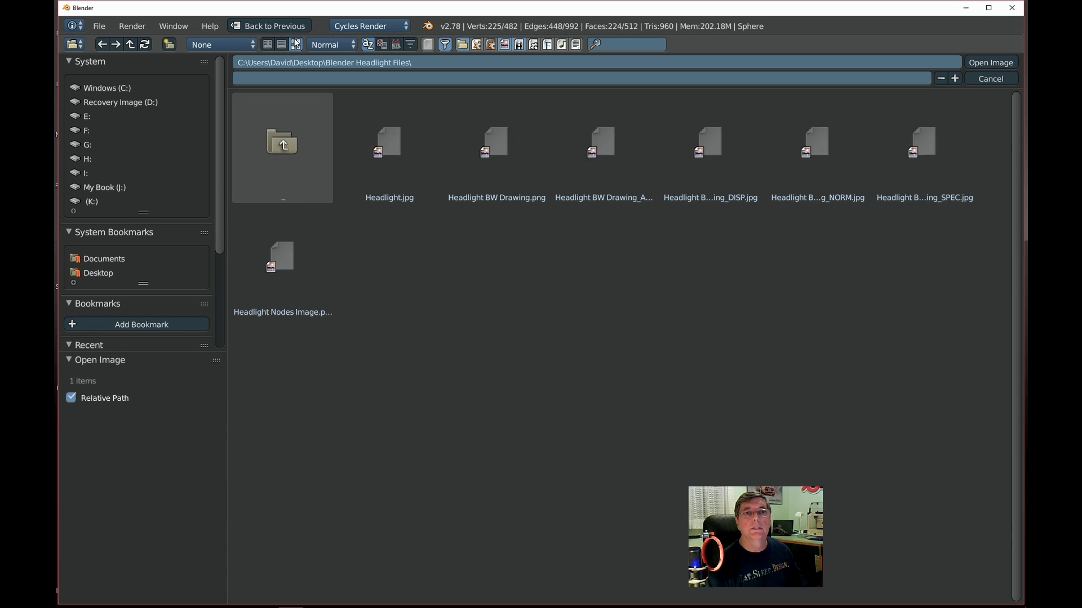
pyautogui.click(486, 137)
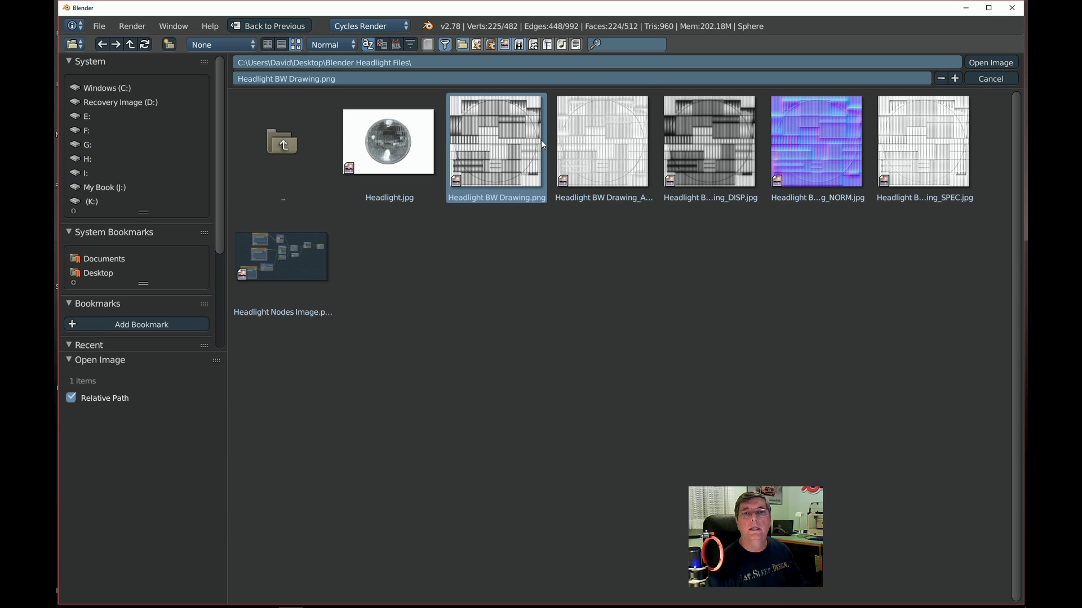
pyautogui.click(993, 63)
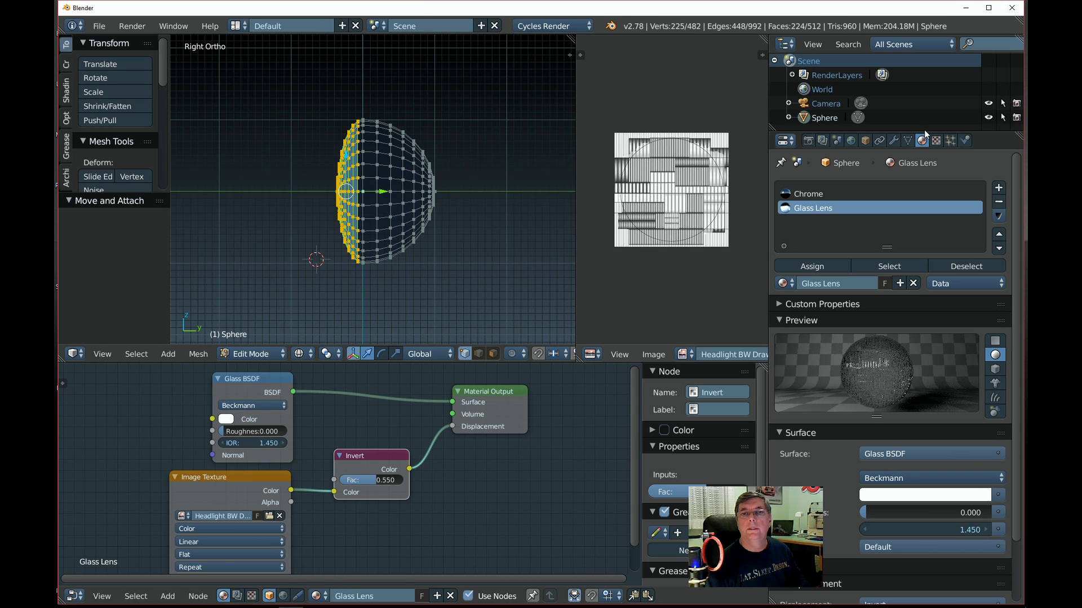
pyautogui.scroll(1, 712, 240)
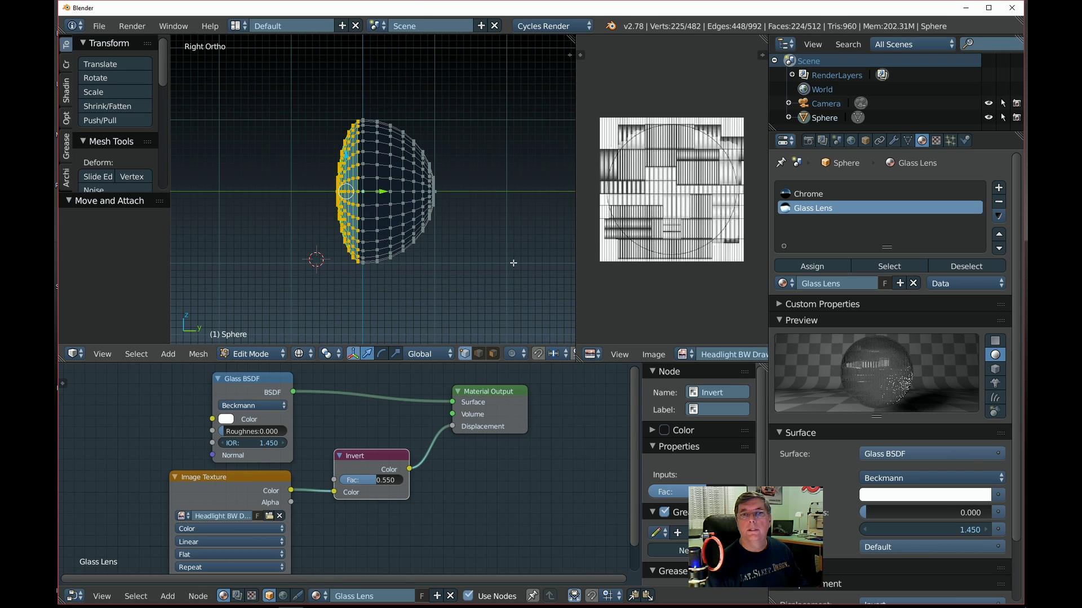
# Step: Unwrap the sphere's selected flattened half over the headlight drawing
pyautogui.click(445, 271)
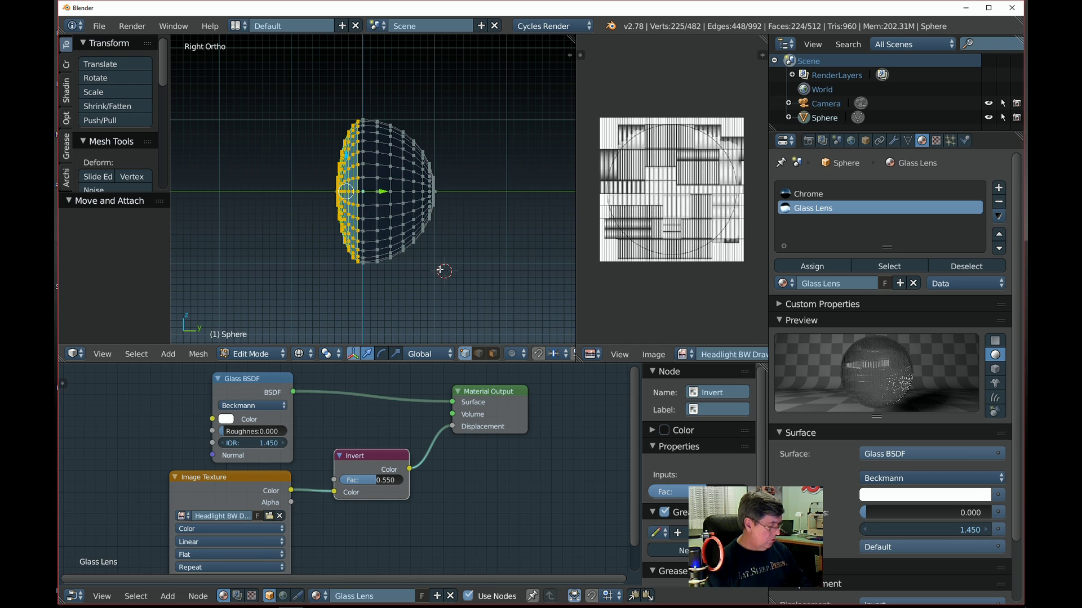
pyautogui.press('u')
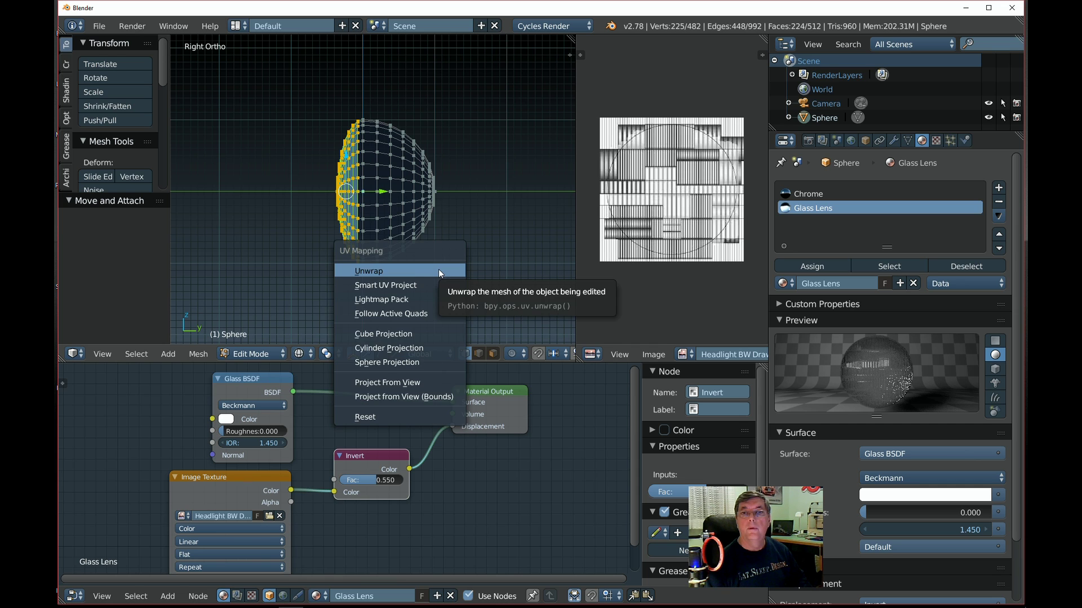
pyautogui.click(438, 269)
pyautogui.moveTo(395, 294); pyautogui.dragTo(447, 307, button='middle')
pyautogui.scroll(2, 446, 305)
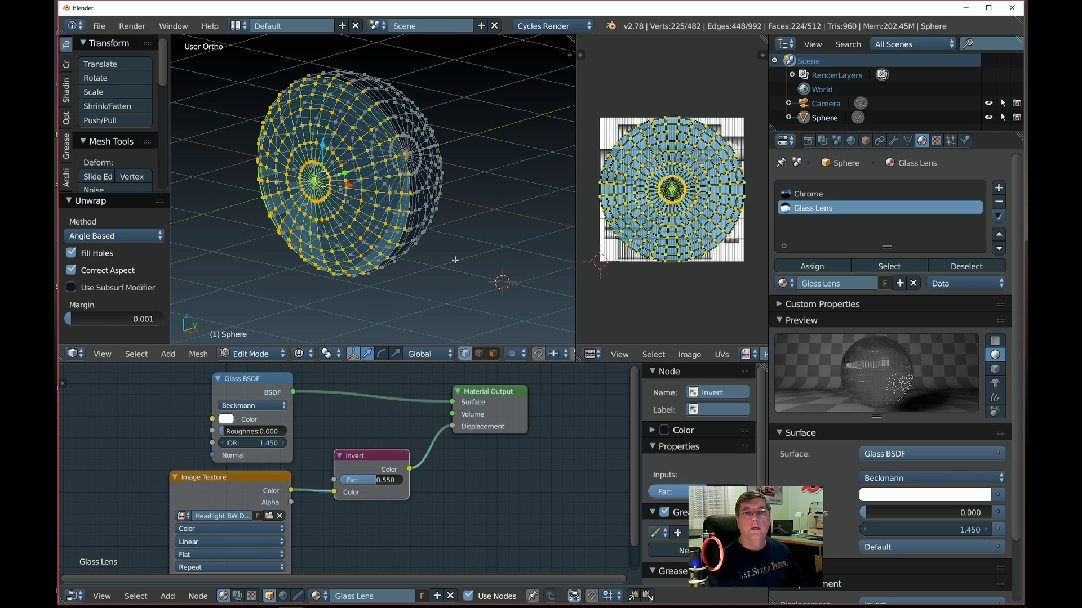
# Step: Show the World's Pro Lighting: Skies settings and switch the 3D view to Rendered shading
pyautogui.click(851, 141)
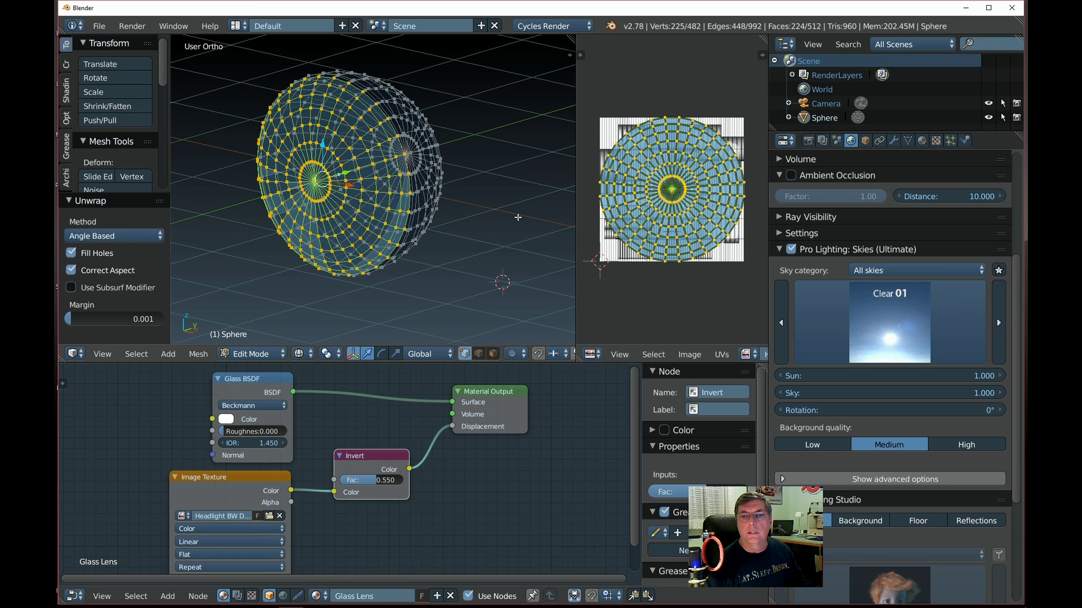
pyautogui.click(446, 243)
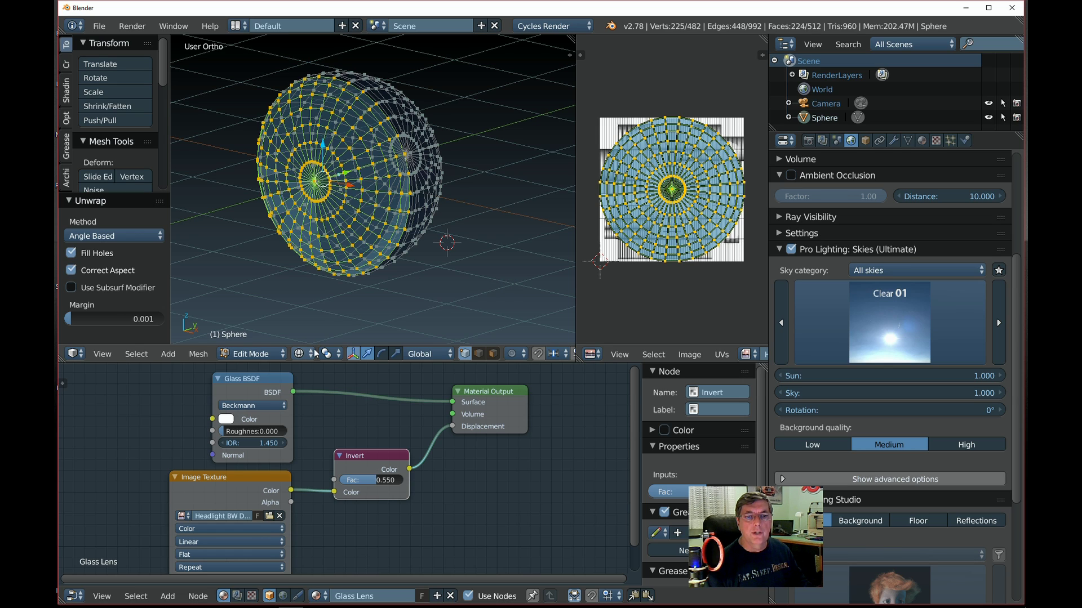
pyautogui.click(300, 354)
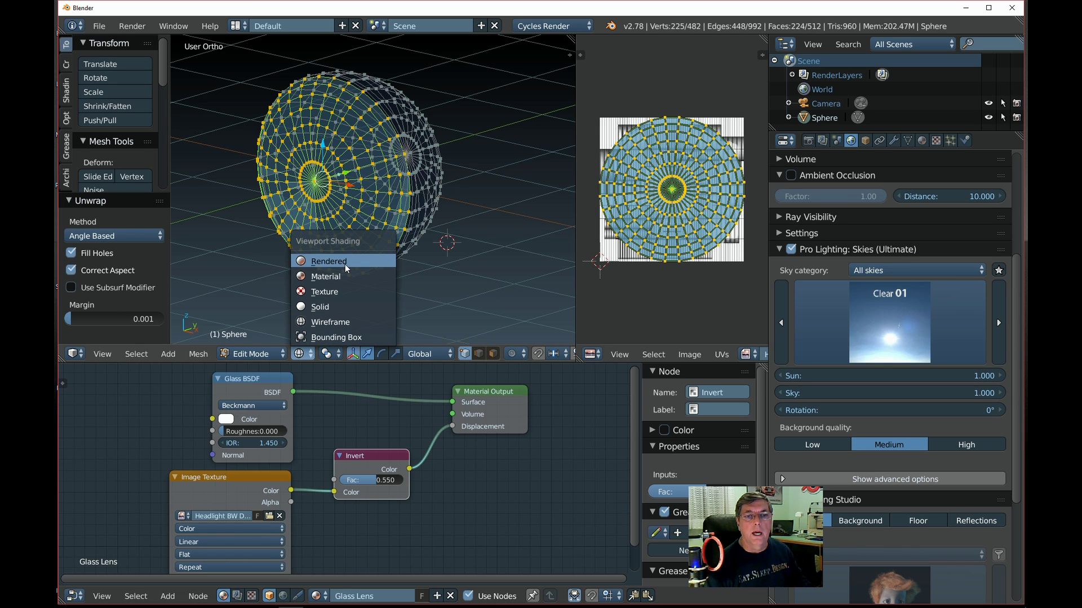
pyautogui.click(328, 261)
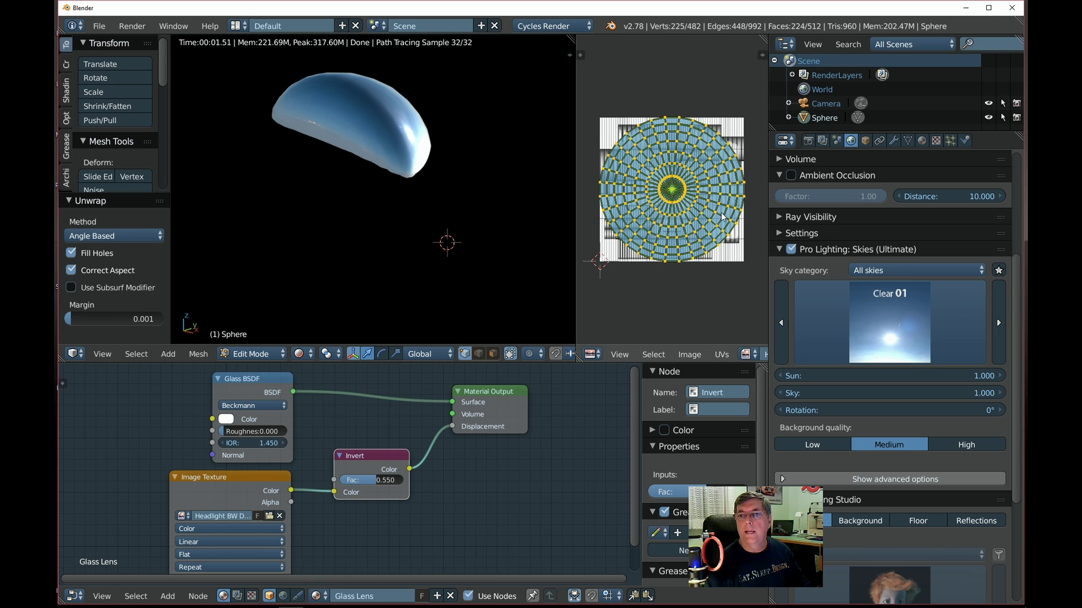
# Step: Assign the Glass Lens material to the selected flattened half of the sphere
pyautogui.click(923, 142)
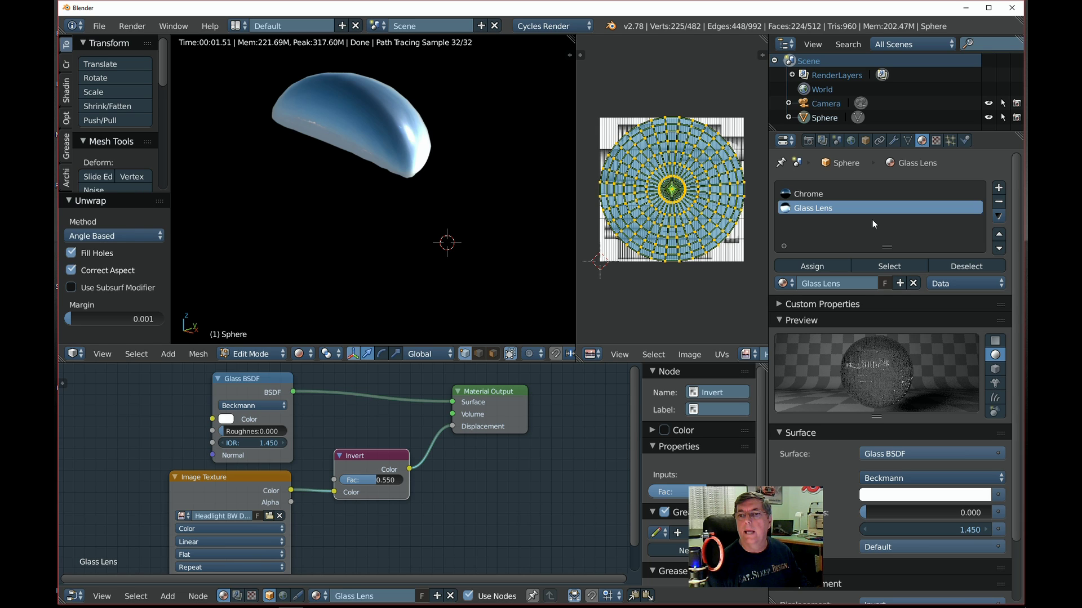
pyautogui.click(812, 266)
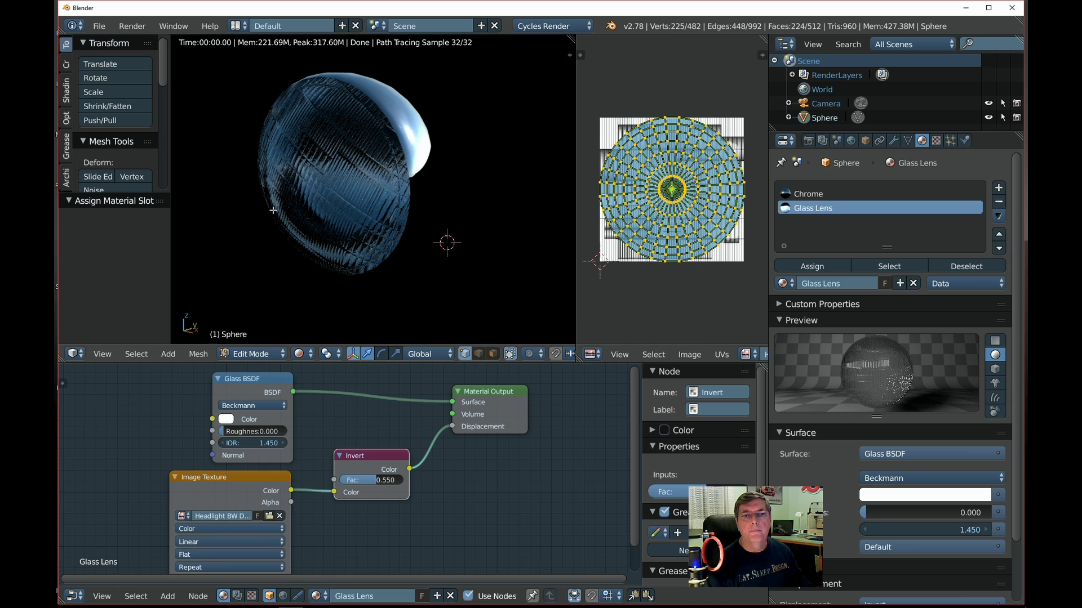
pyautogui.click(505, 297)
# Step: Rotate the lens's UV layout by about 31° over the headlight drawing
pyautogui.click(622, 313)
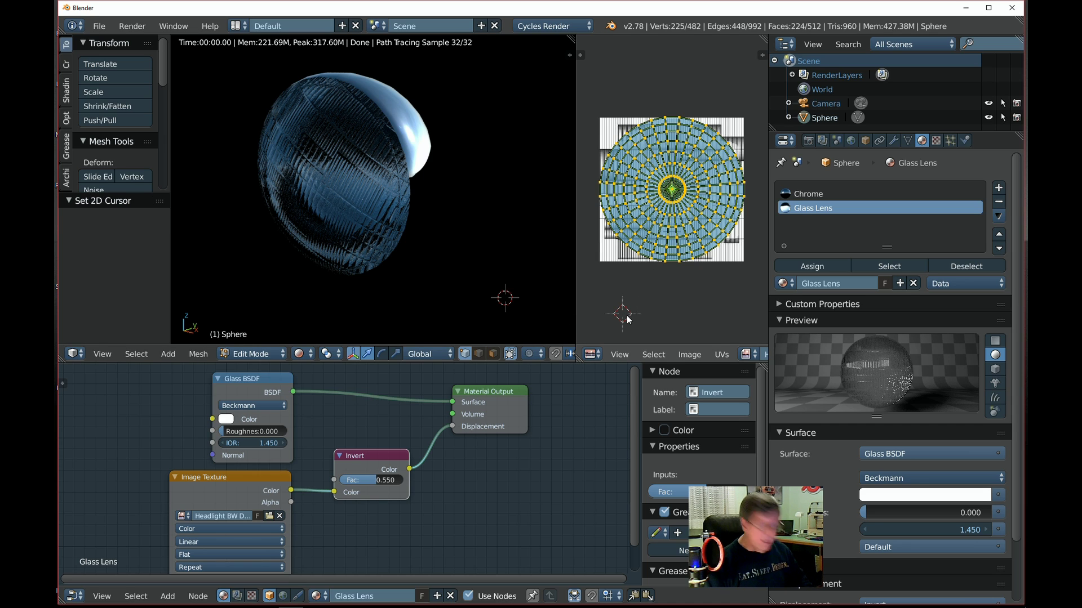
pyautogui.press('r')
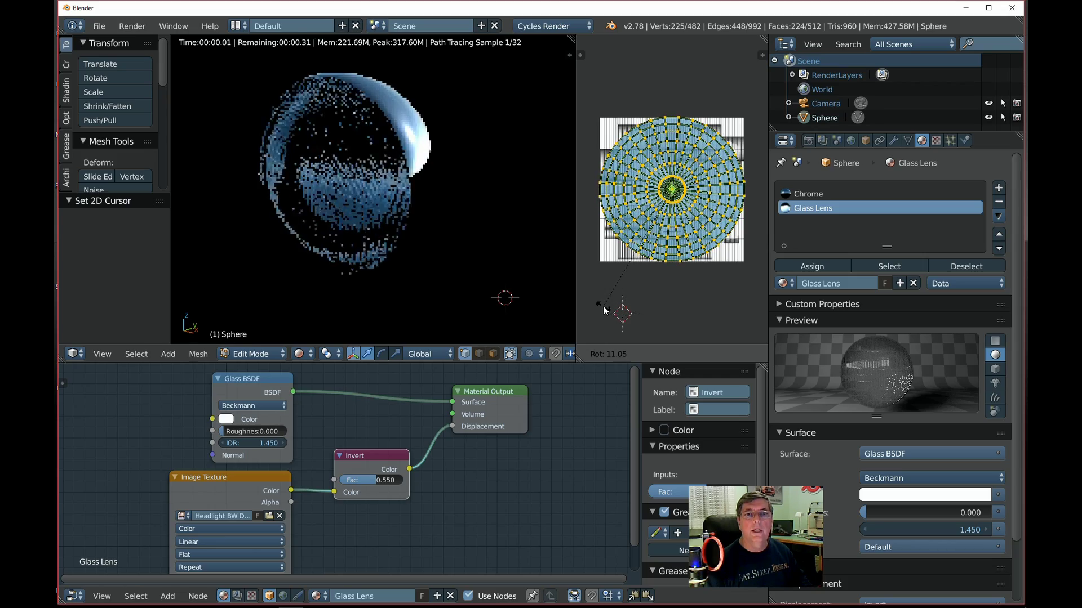
pyautogui.click(762, 269)
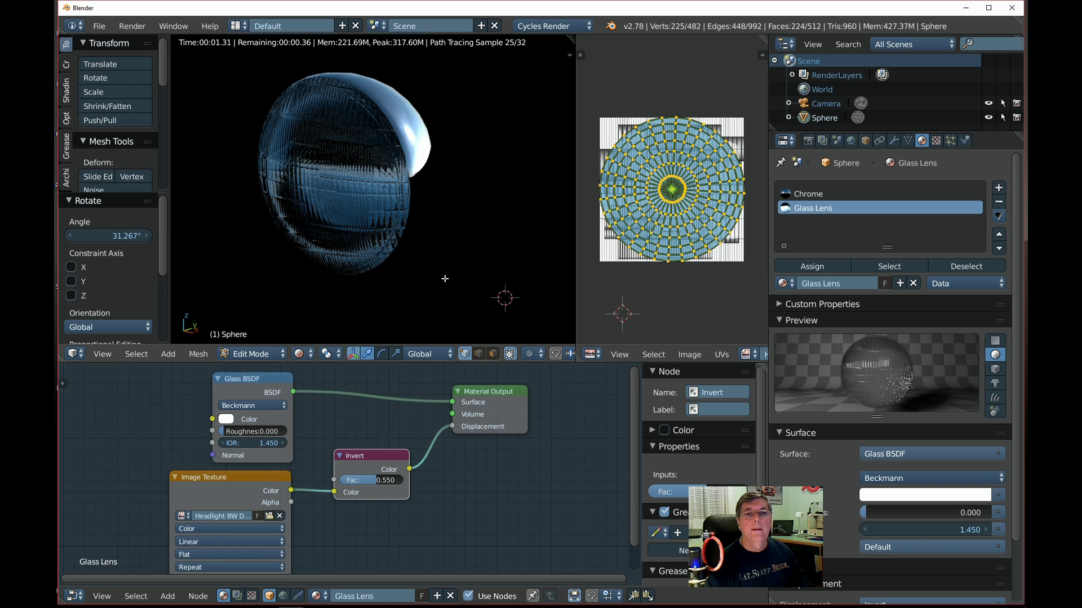
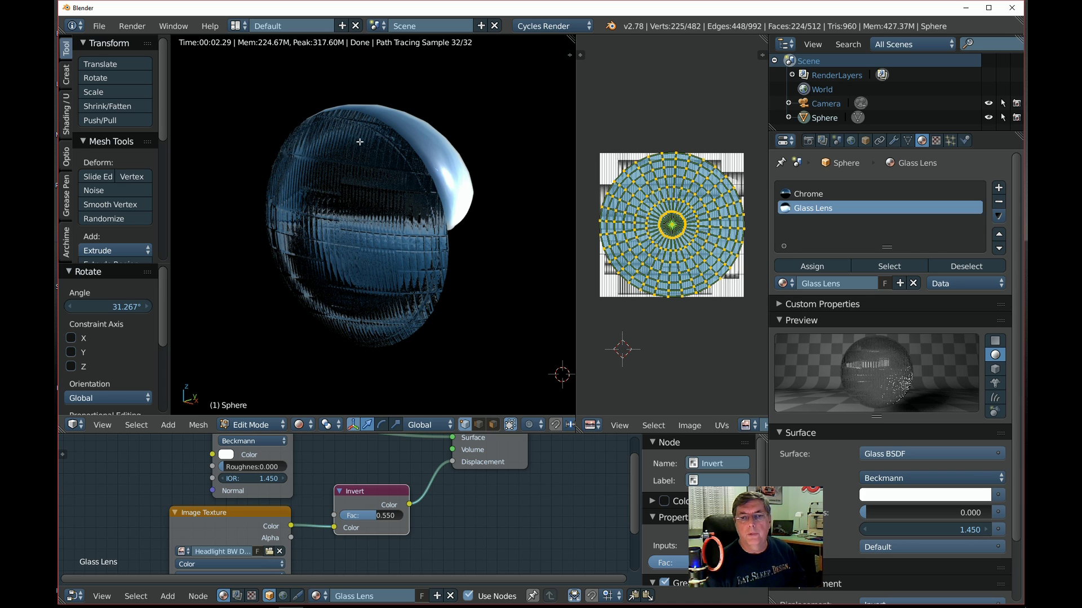
# Step: Leave Rendered shading, deselect the whole mesh and display the sphere in wireframe
pyautogui.click(311, 426)
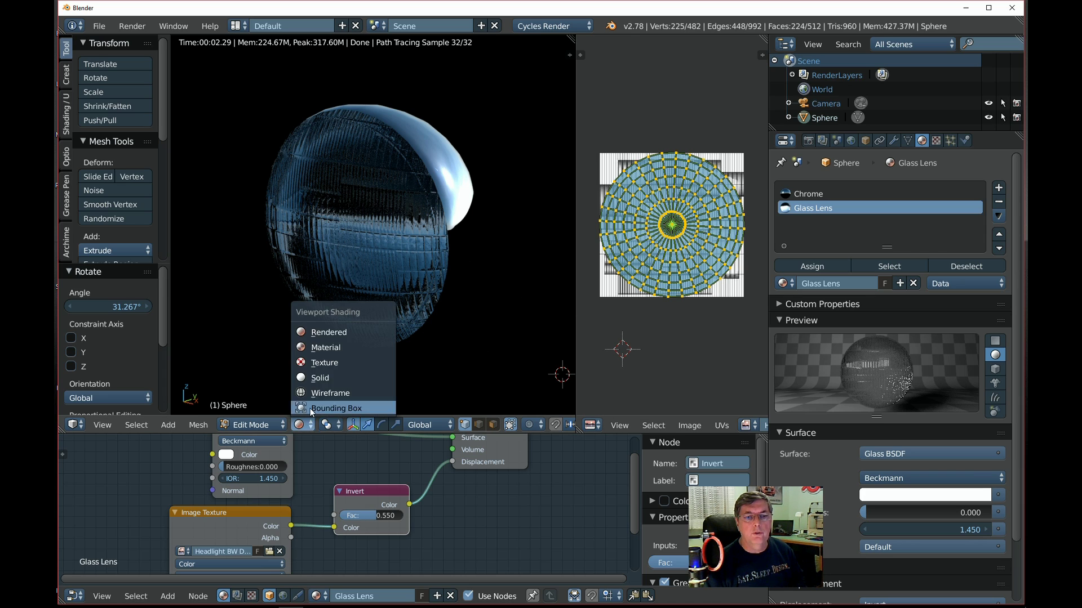
pyautogui.click(340, 351)
pyautogui.press('KP_5')
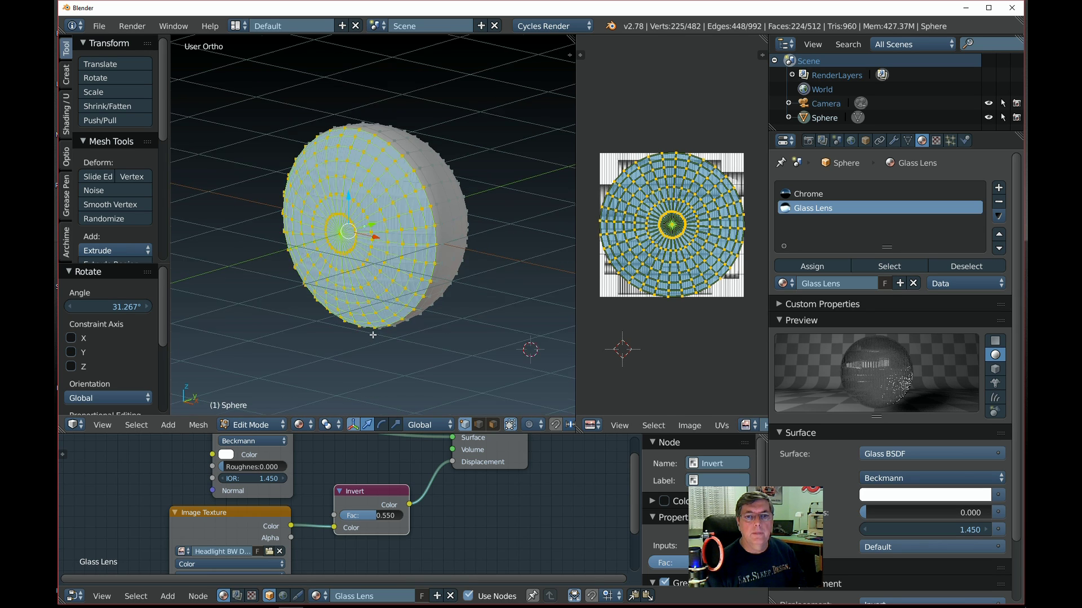
pyautogui.press('KP_5')
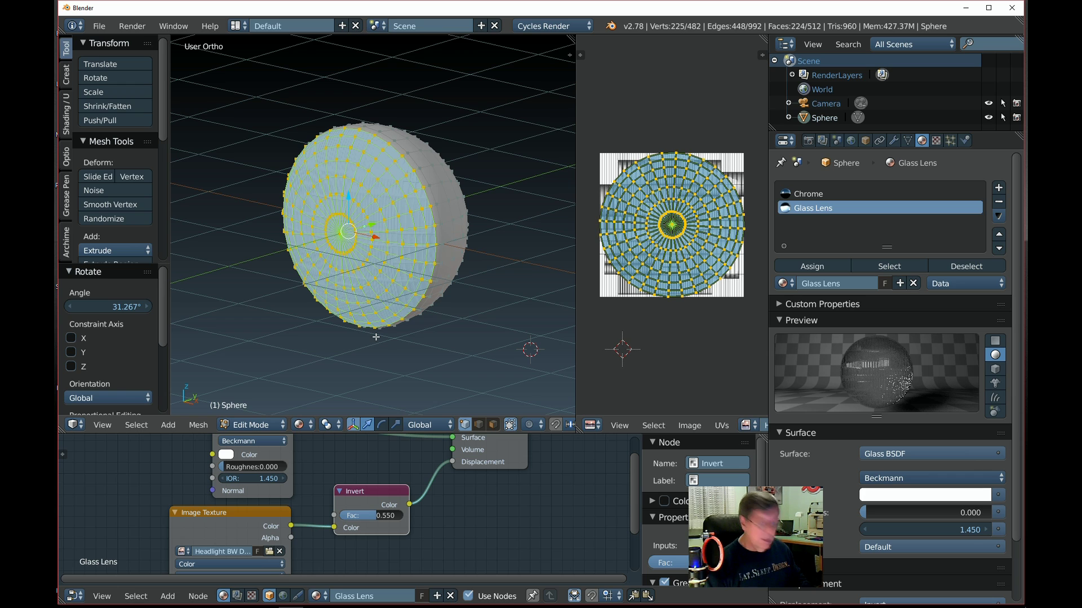
pyautogui.press('a')
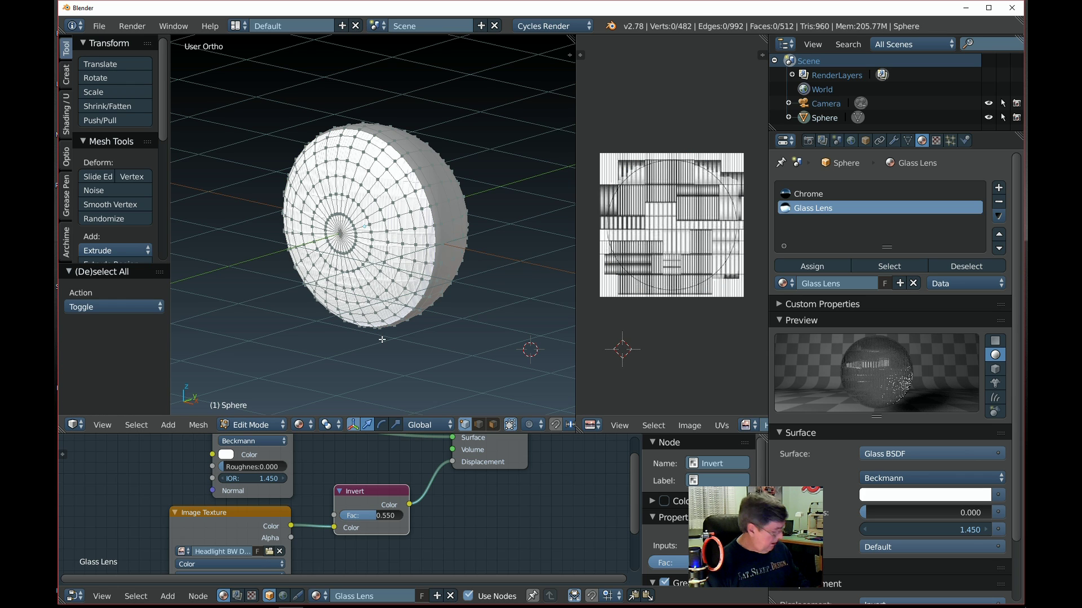
pyautogui.press('z')
pyautogui.press('KP_8')
pyautogui.press('KP_8')
pyautogui.press('KP_8')
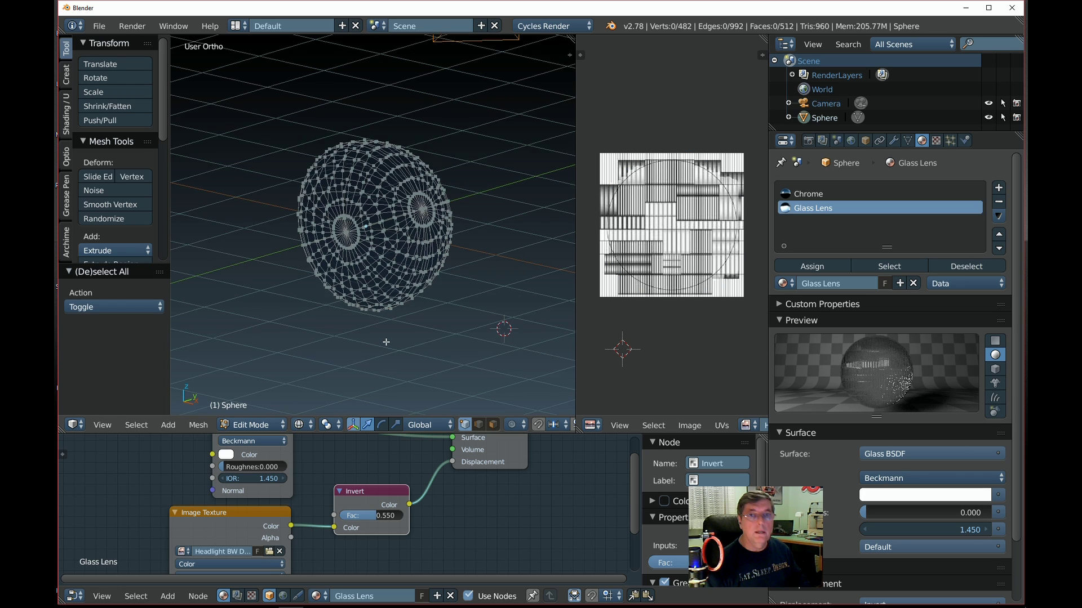
# Step: Widen the 3D view over the UV/Image Editor and show the sphere from the top
pyautogui.moveTo(577, 312); pyautogui.dragTo(740, 311)
pyautogui.click(539, 300)
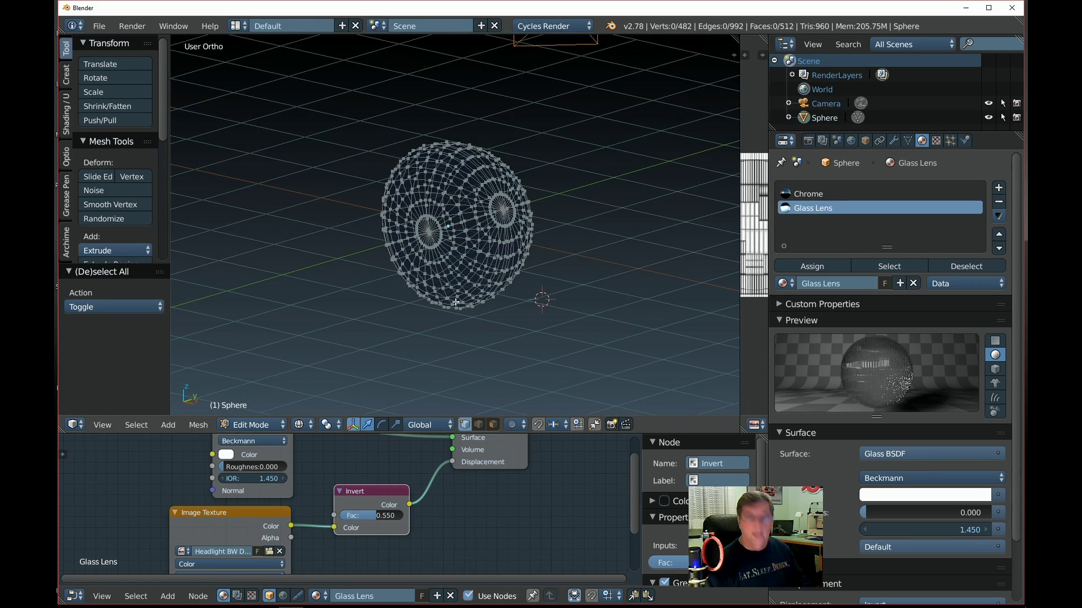
pyautogui.press('KP_7')
pyautogui.scroll(-3, 553, 270)
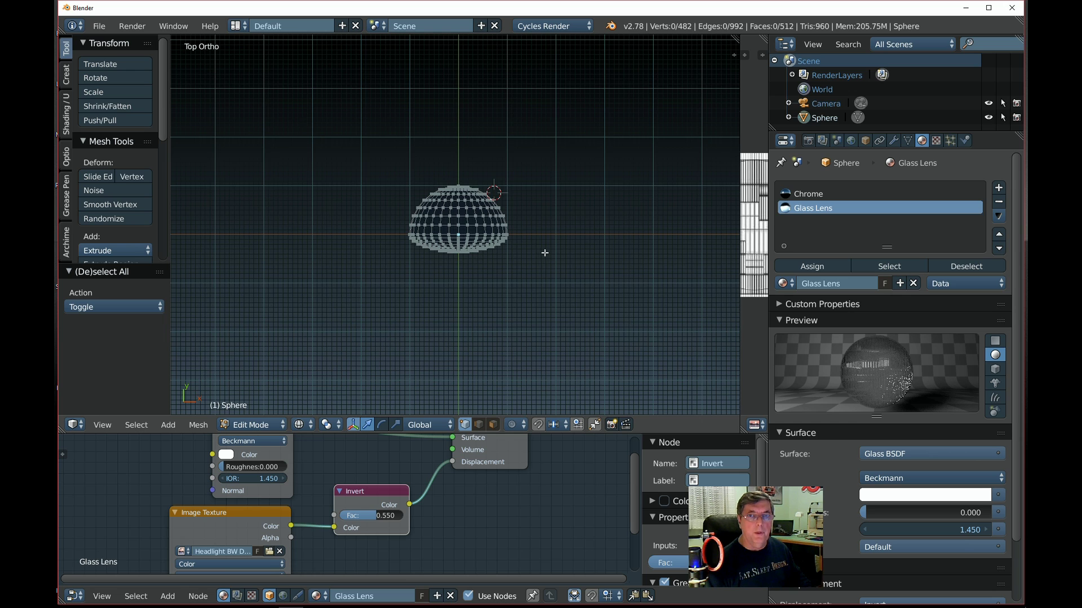
pyautogui.keyDown('shift'); pyautogui.moveTo(560, 255); pyautogui.dragTo(502, 280, button='middle'); pyautogui.keyUp('shift')
pyautogui.scroll(3, 507, 282)
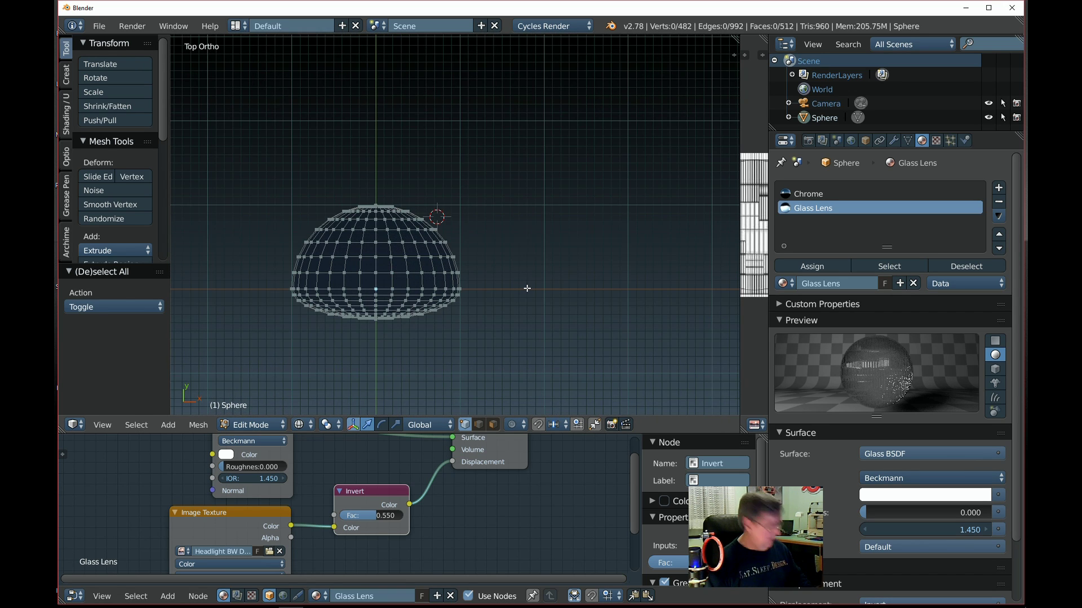
# Step: In Object Mode, add an ico sphere with 1 subdivision beside the headlight and scale it to about 0.117
pyautogui.hotkey('shift', 'a')
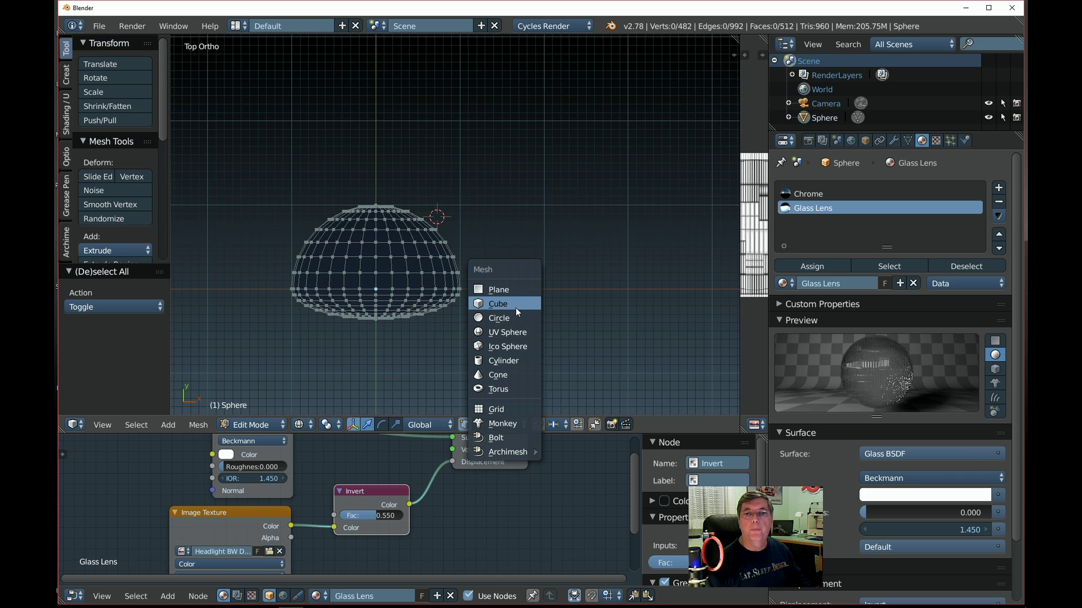
pyautogui.click(531, 292)
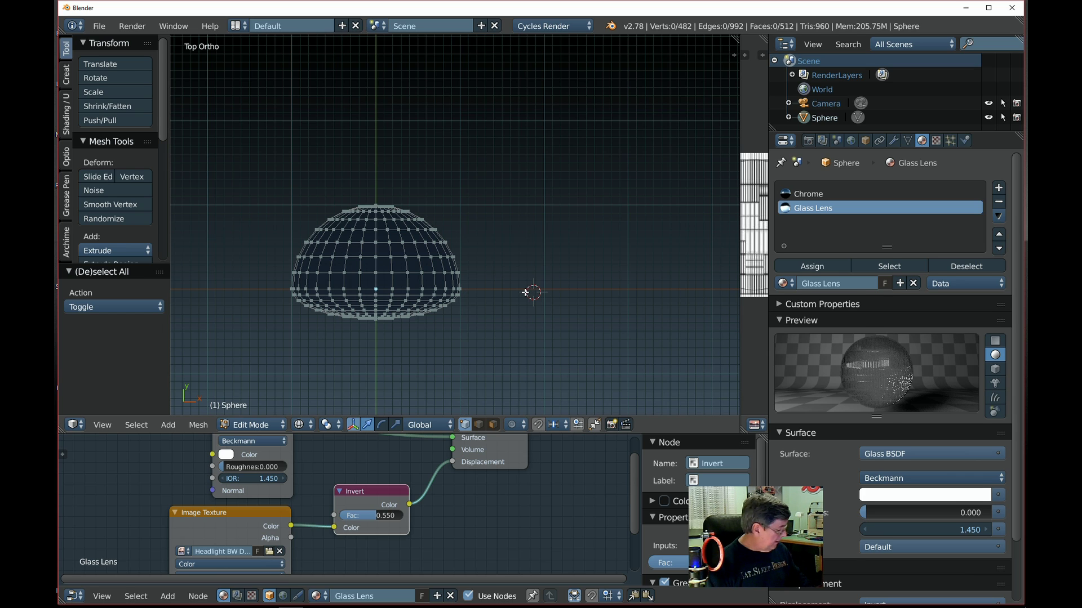
pyautogui.press('Tab')
pyautogui.hotkey('shift', 'a')
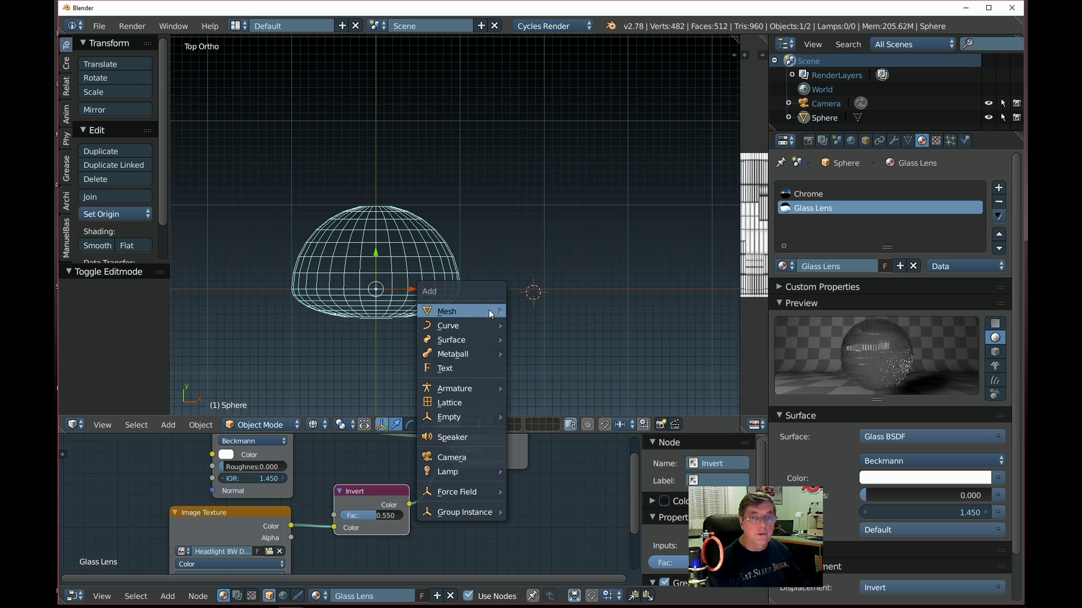
pyautogui.moveTo(488, 311)
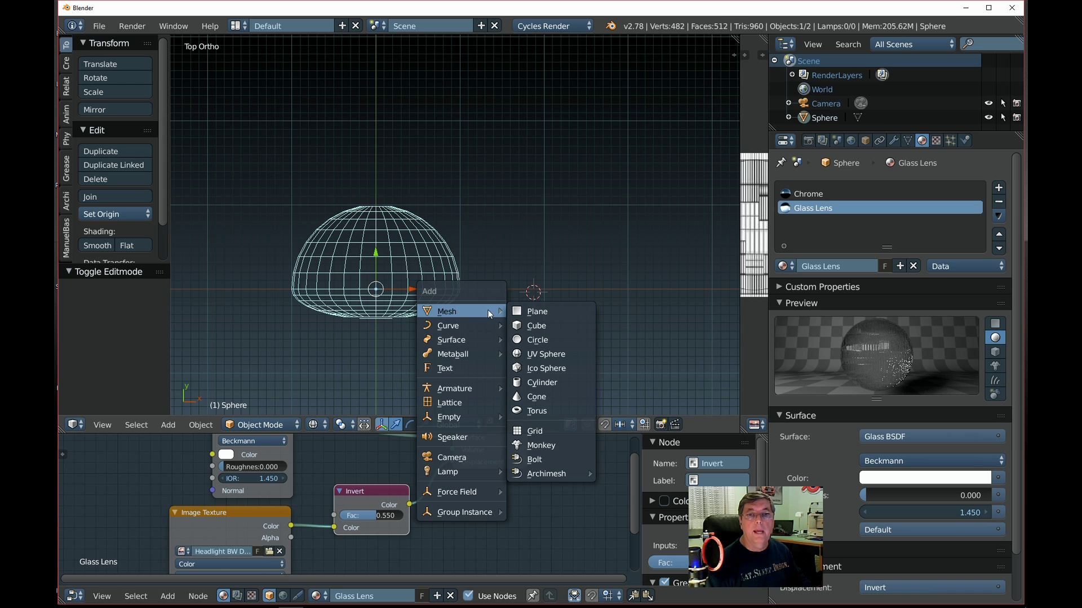
pyautogui.click(564, 369)
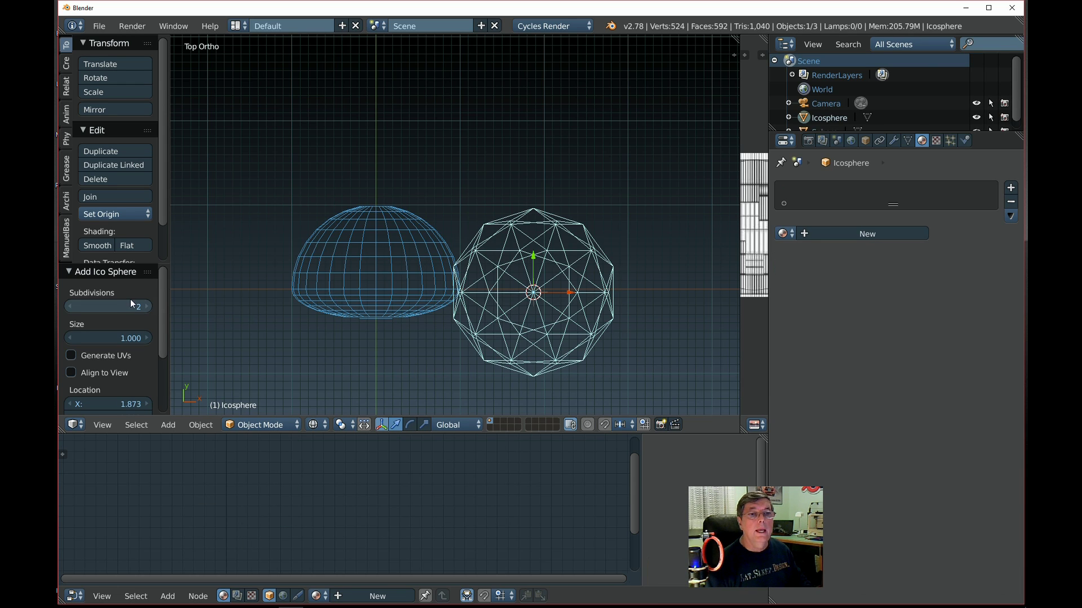
pyautogui.click(71, 307)
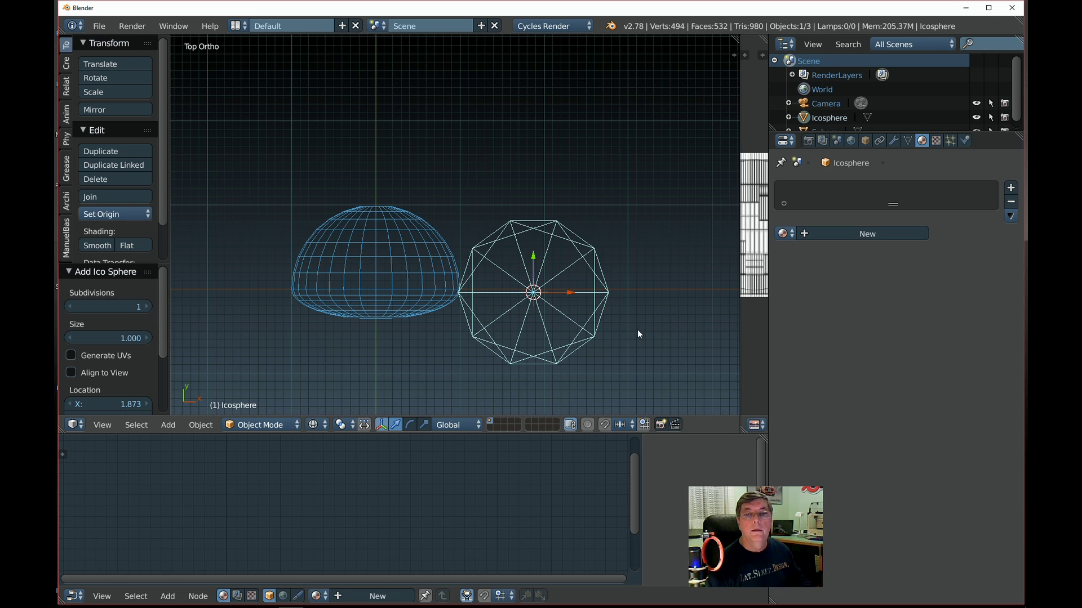
pyautogui.press('s')
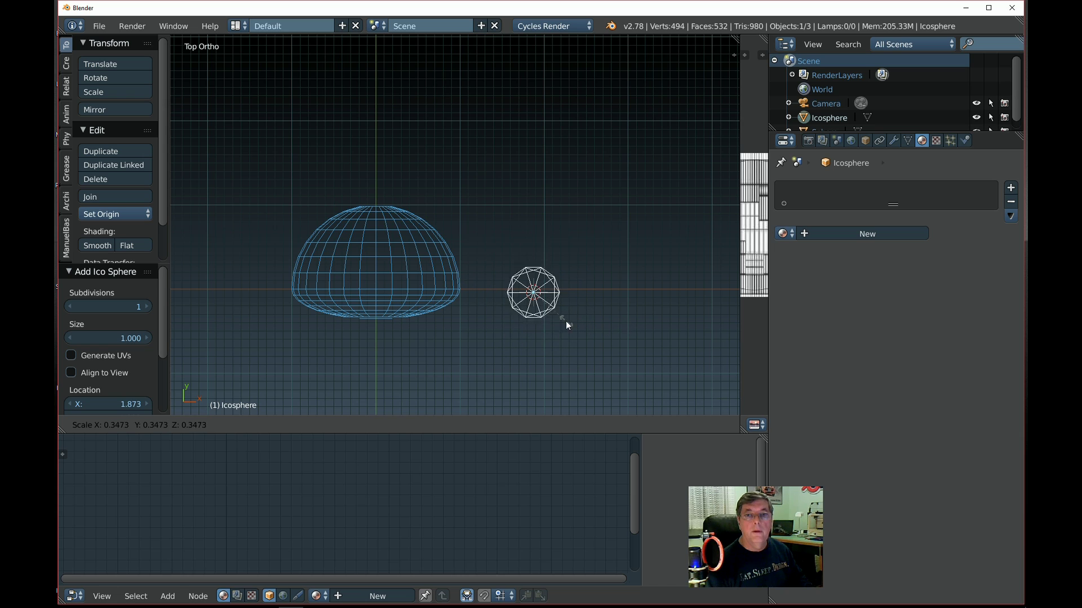
pyautogui.click(533, 306)
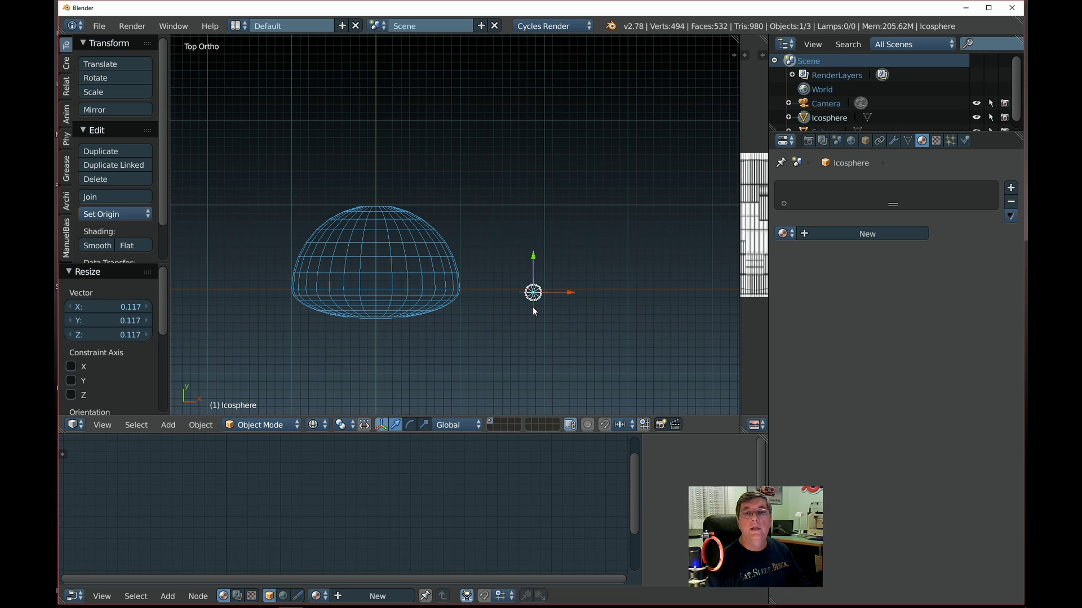
# Step: Move the ico sphere inside the reflector near its back, by 0.633 in Y, -1.881 in X and another 0.235 in Y
pyautogui.press('g')
pyautogui.press('y')
pyautogui.click(562, 236)
pyautogui.press('g')
pyautogui.press('x')
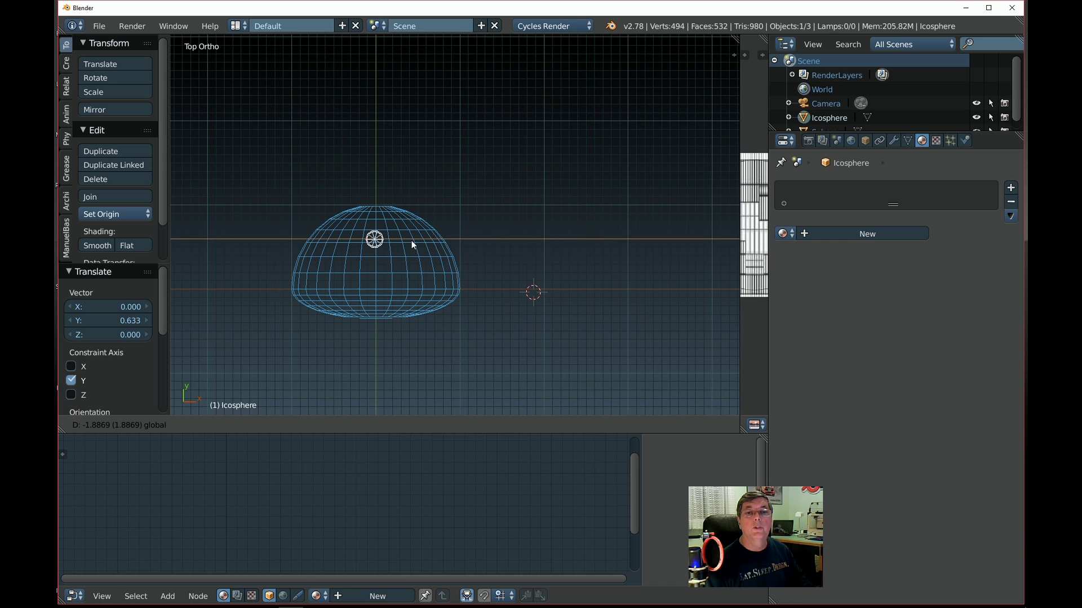
pyautogui.click(410, 238)
pyautogui.press('g')
pyautogui.press('y')
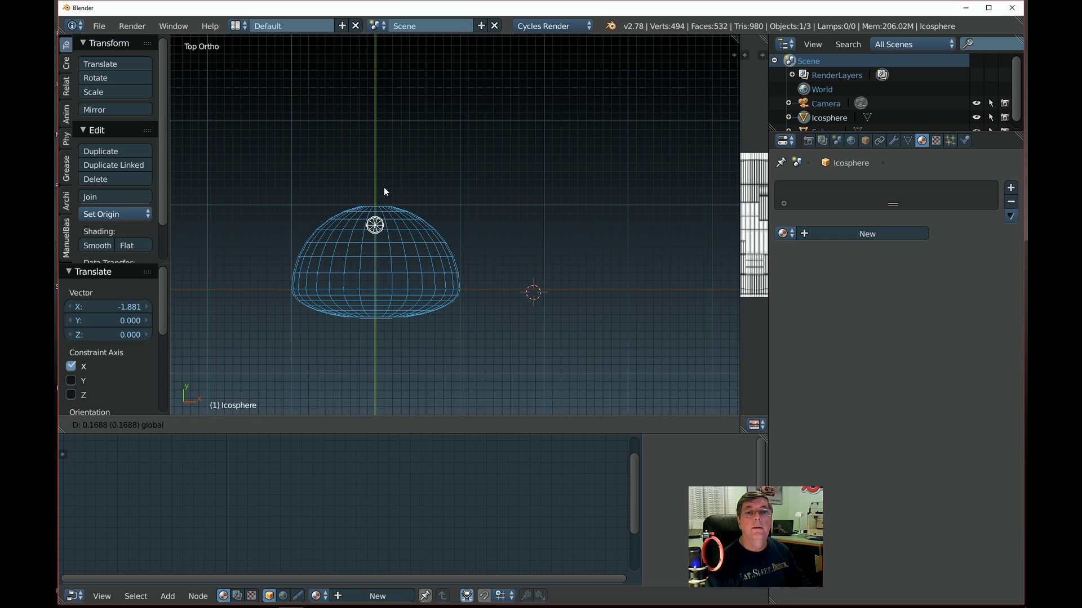
pyautogui.click(388, 182)
# Step: Centre the ico sphere on the headlight's axis by shifting it 0.006 along X and raising it 0.938 along Z
pyautogui.keyDown('ctrl'); pyautogui.hscroll(-4, 485, 276); pyautogui.keyUp('ctrl')
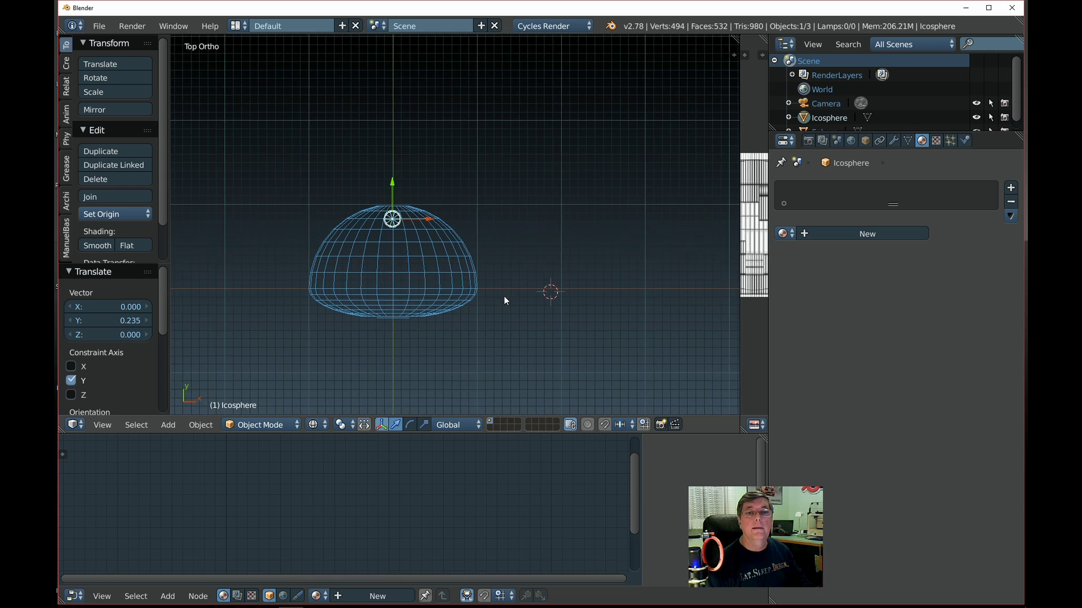
pyautogui.scroll(3, 527, 293)
pyautogui.scroll(2, 520, 293)
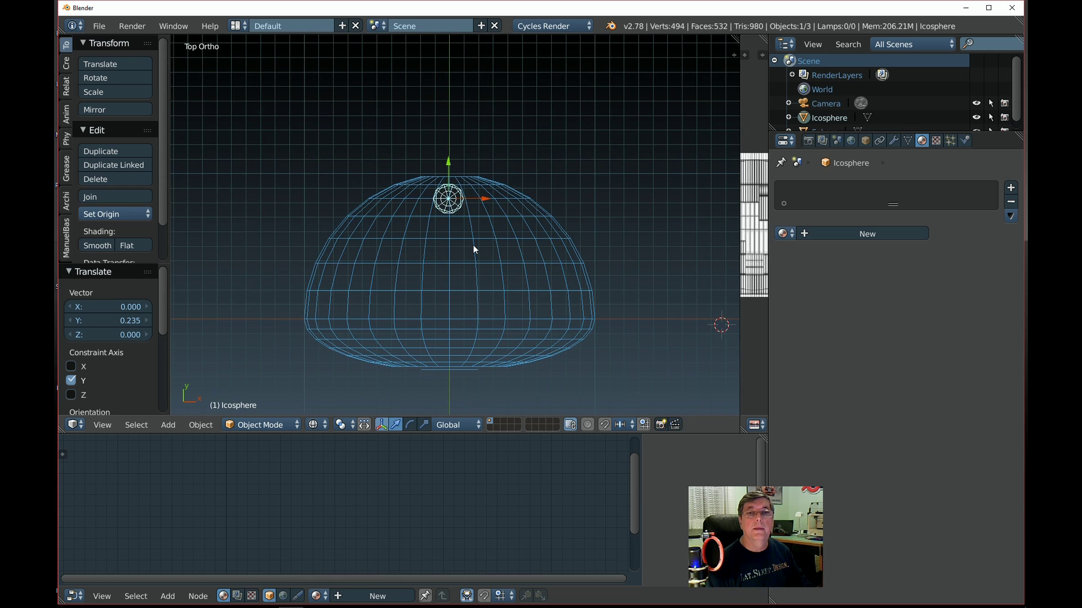
pyautogui.moveTo(478, 196); pyautogui.dragTo(479, 194)
pyautogui.scroll(-2, 420, 276)
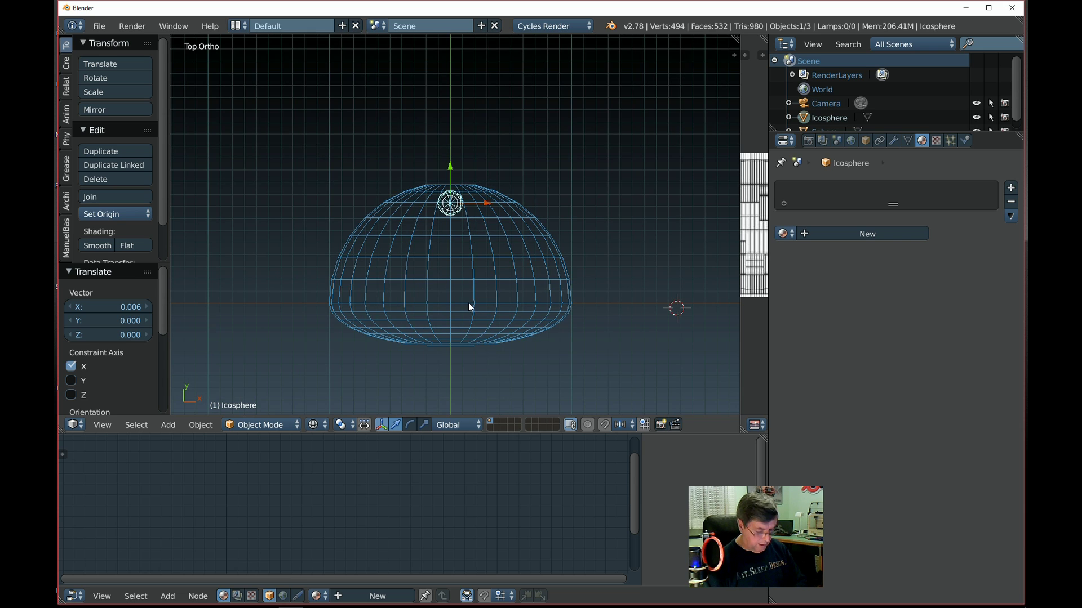
pyautogui.press('KP_3')
pyautogui.moveTo(477, 298); pyautogui.dragTo(486, 193)
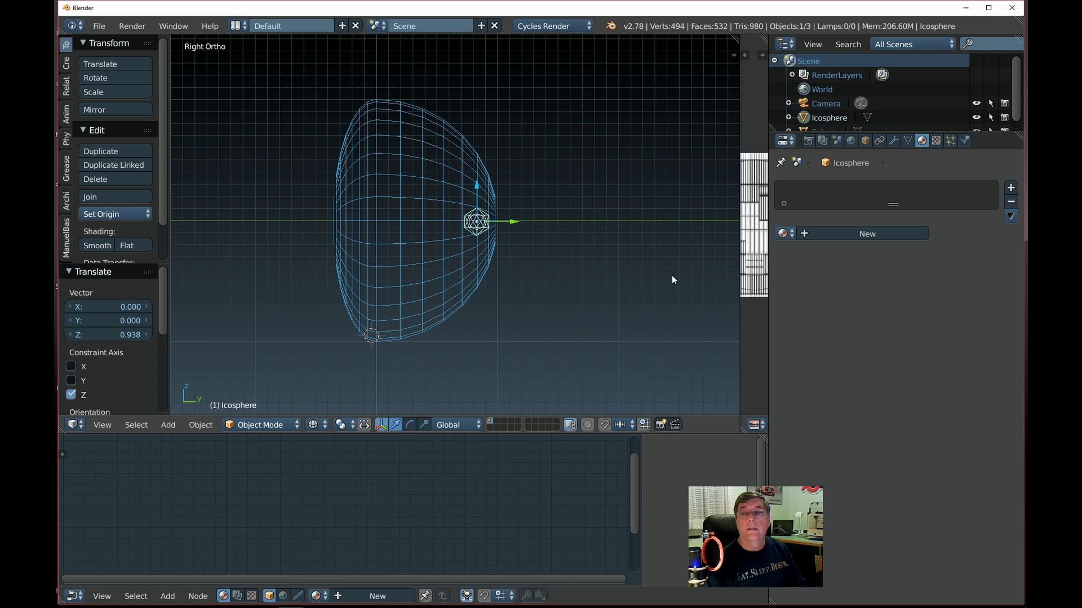
# Step: Create a new material for the ico sphere and delete its Diffuse BSDF node
pyautogui.scroll(-2, 482, 352)
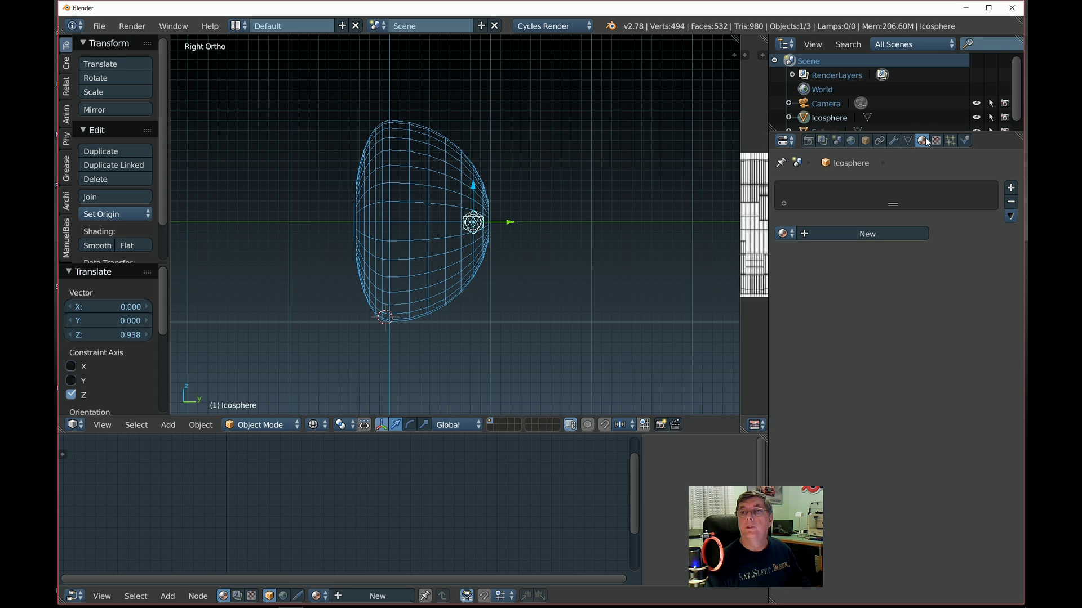
pyautogui.click(852, 231)
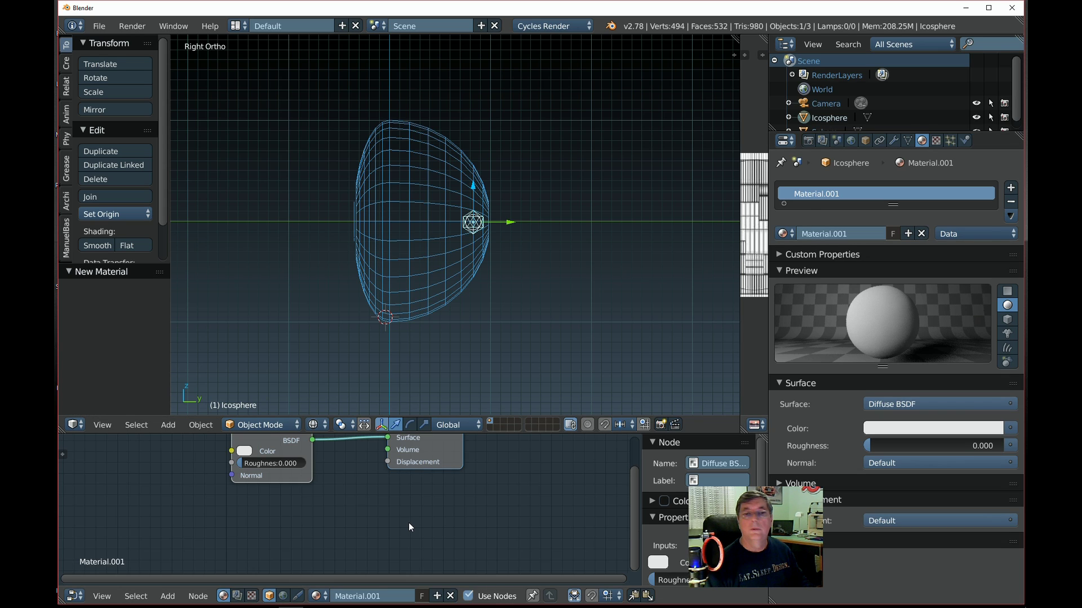
pyautogui.press('Home')
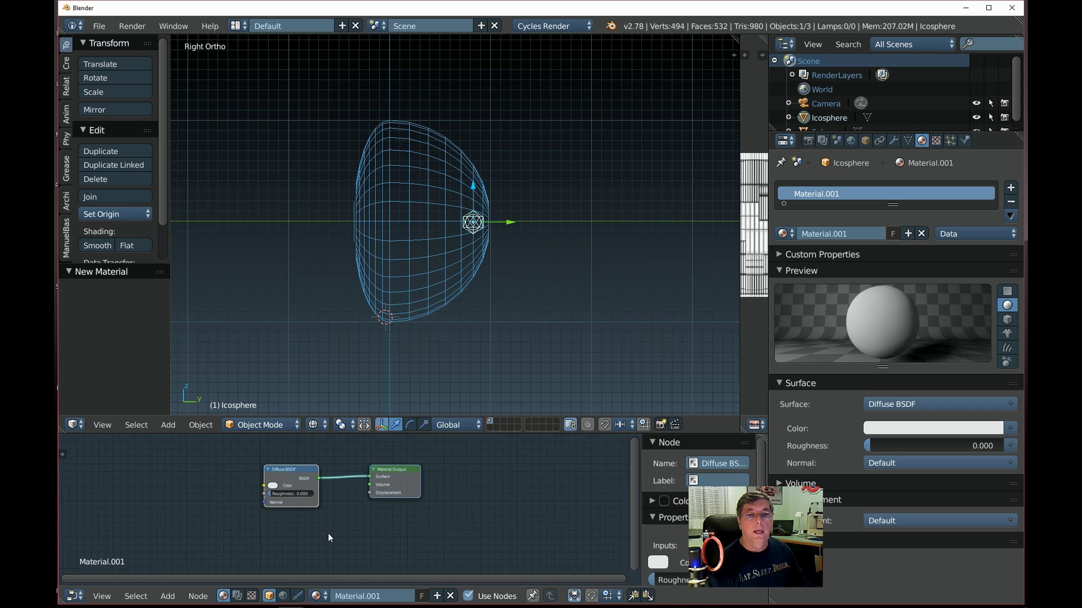
pyautogui.click(283, 472)
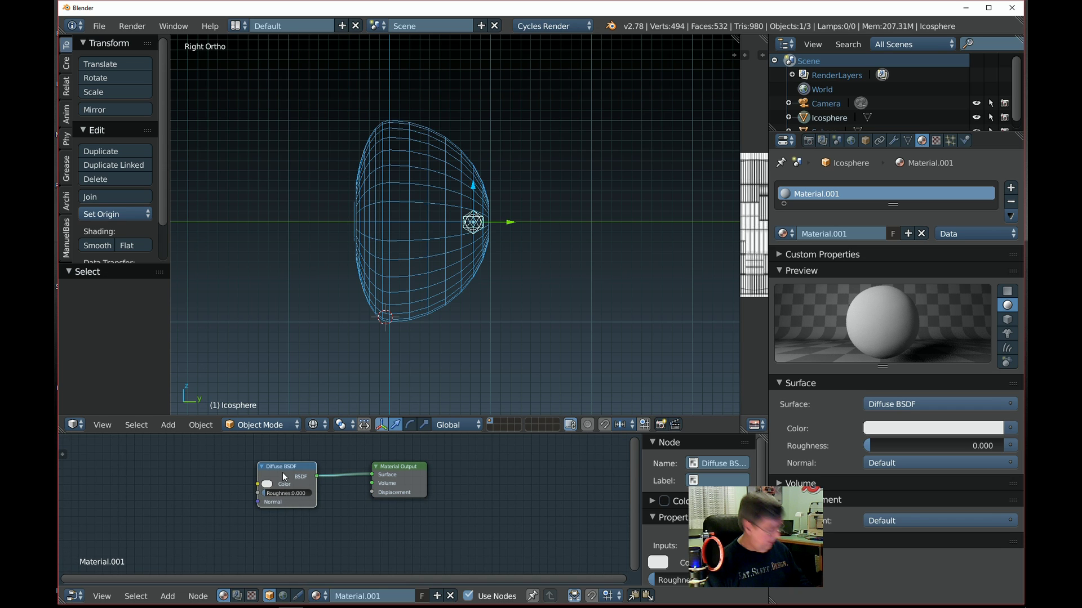
pyautogui.press('x')
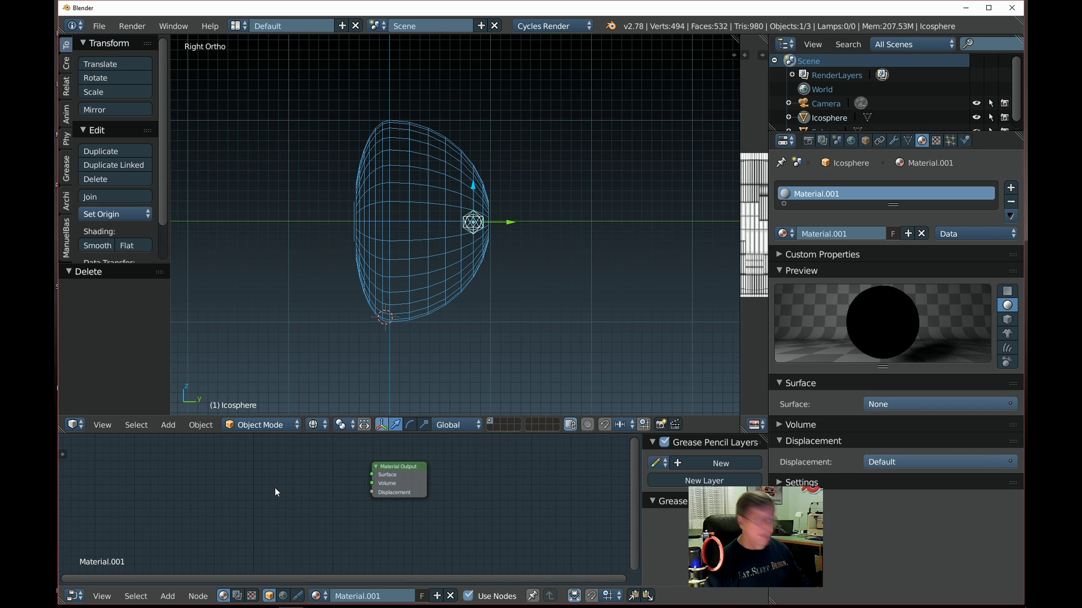
# Step: Add an Emission shader to the ico sphere's material and connect it to the Material Output's Surface
pyautogui.hotkey('shift', 'a')
pyautogui.moveTo(276, 492)
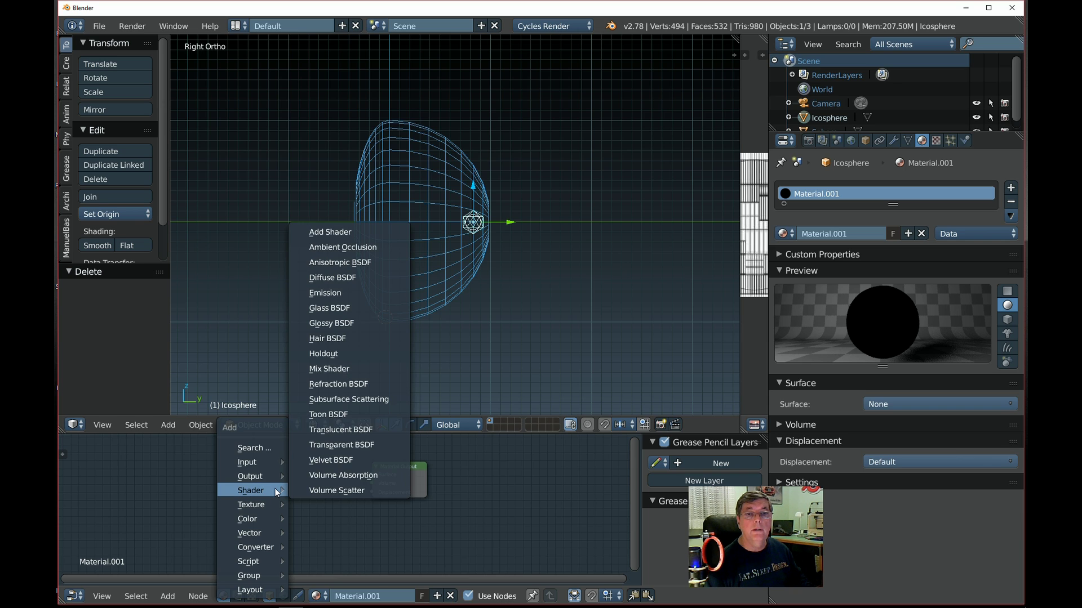
pyautogui.click(343, 293)
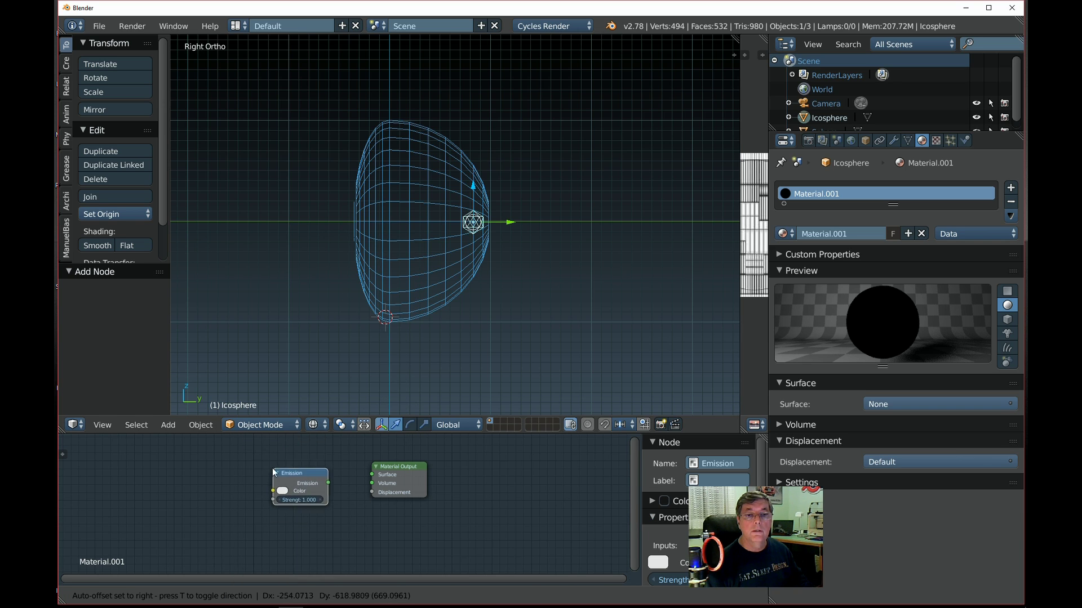
pyautogui.click(260, 459)
pyautogui.moveTo(323, 479); pyautogui.dragTo(372, 475)
pyautogui.scroll(1, 336, 492)
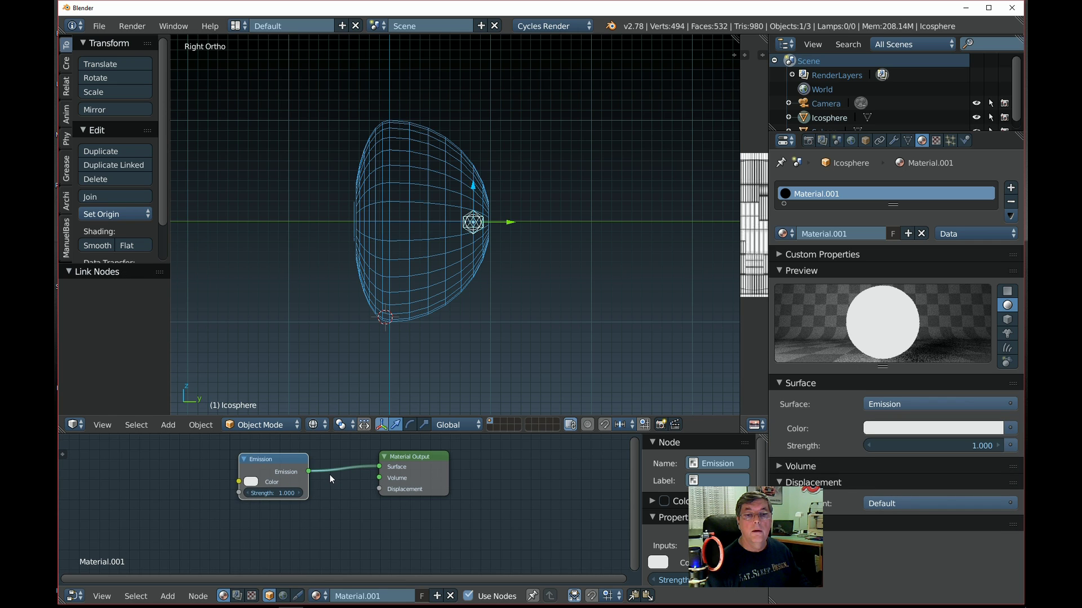
pyautogui.scroll(2, 330, 475)
pyautogui.moveTo(528, 322)
pyautogui.mouseDown(button='middle')
pyautogui.moveTo(475, 323)
pyautogui.moveTo(521, 324)
pyautogui.moveTo(542, 337)
pyautogui.mouseUp(button='middle')
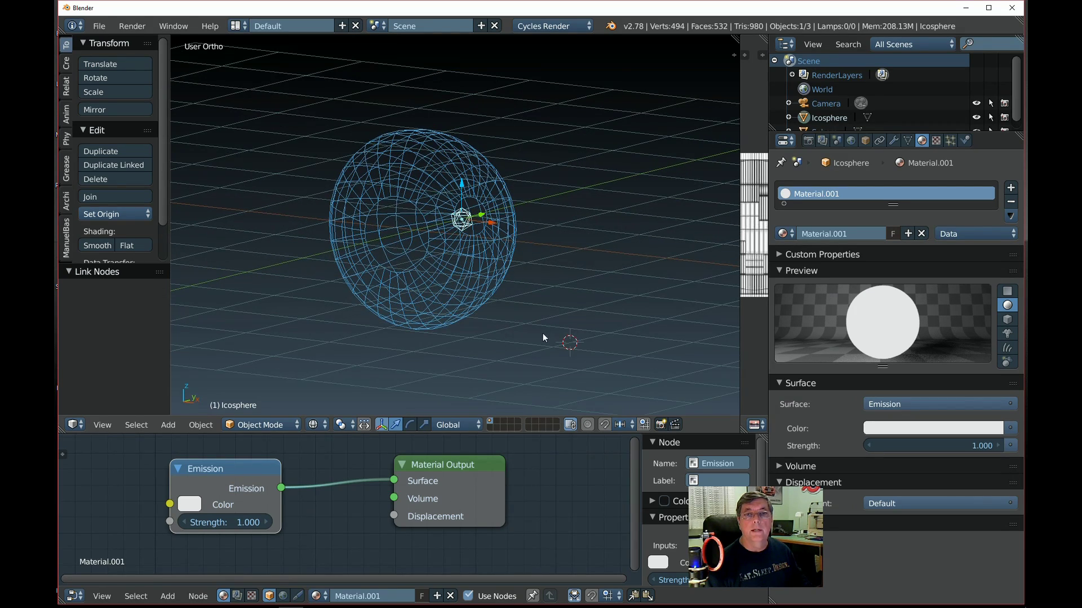
# Step: Preview the headlight in Rendered shading and compare it with the bulb's Emission link to Surface disconnected and reconnected
pyautogui.scroll(1, 422, 379)
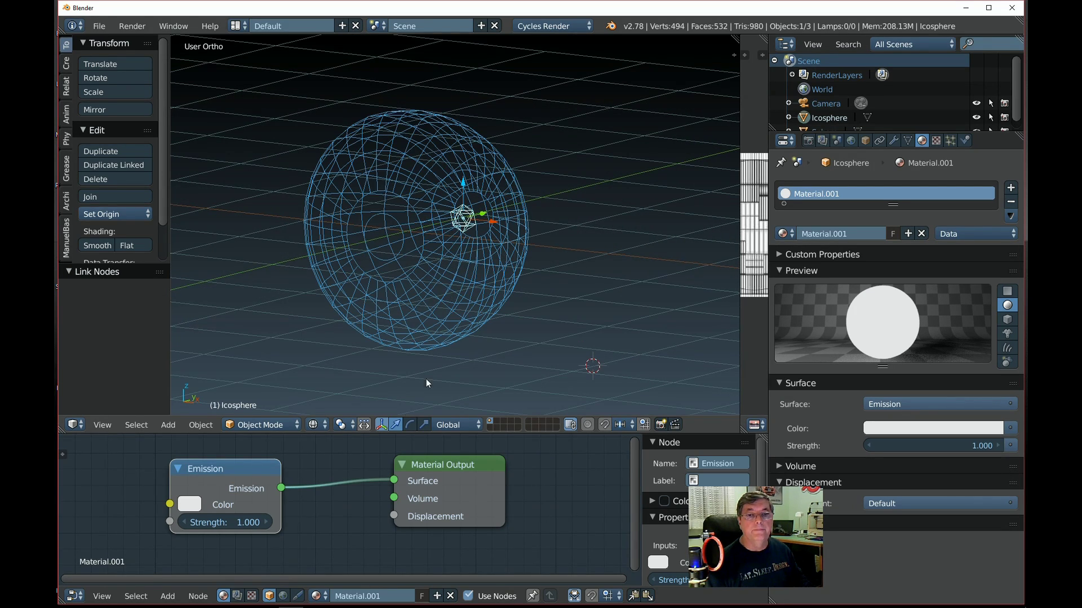
pyautogui.click(296, 427)
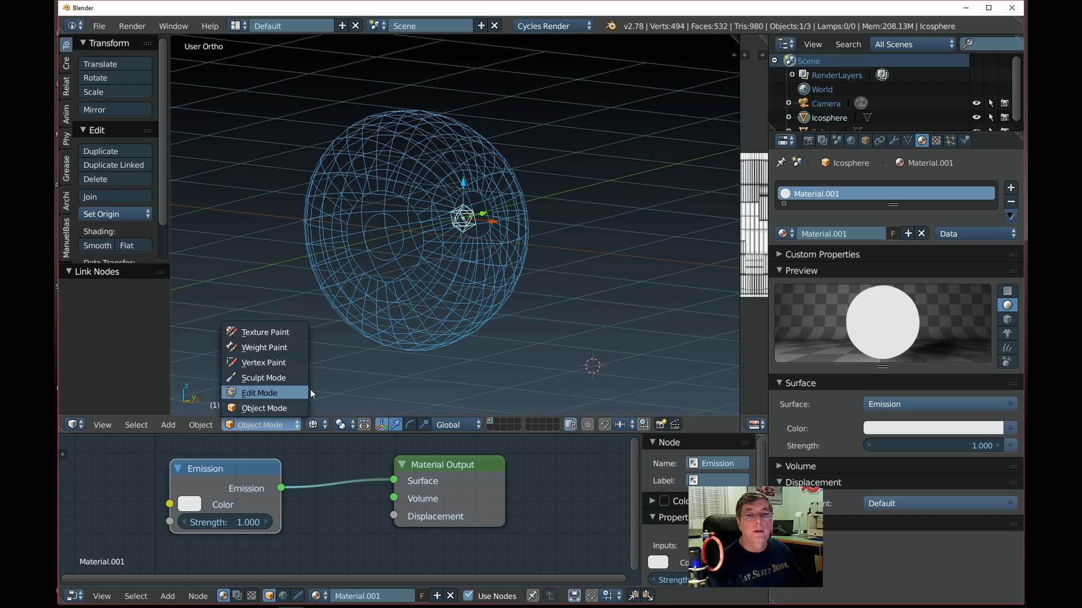
pyautogui.click(326, 425)
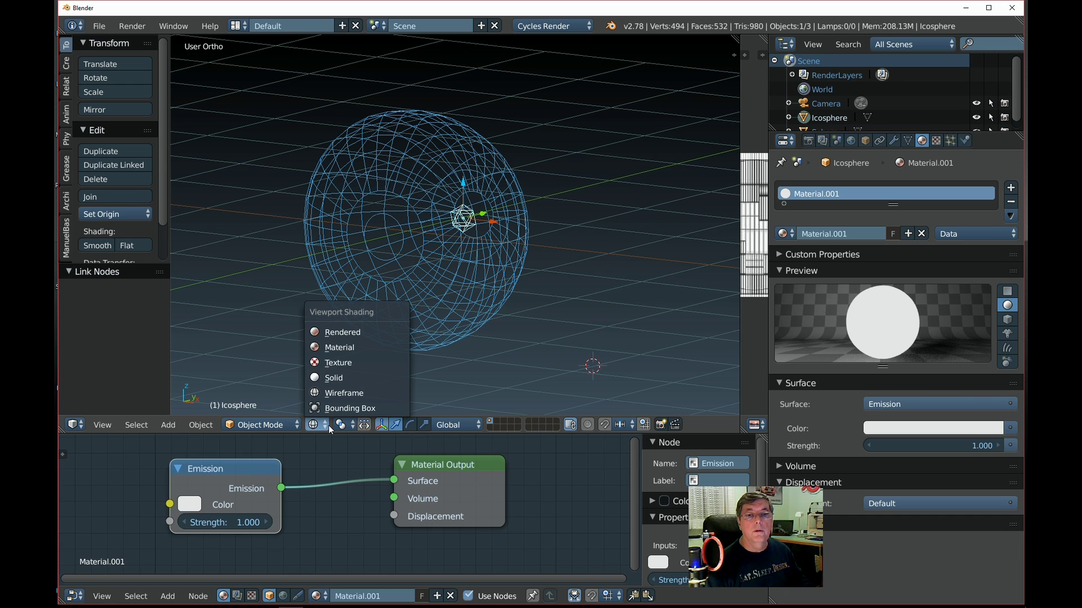
pyautogui.click(350, 333)
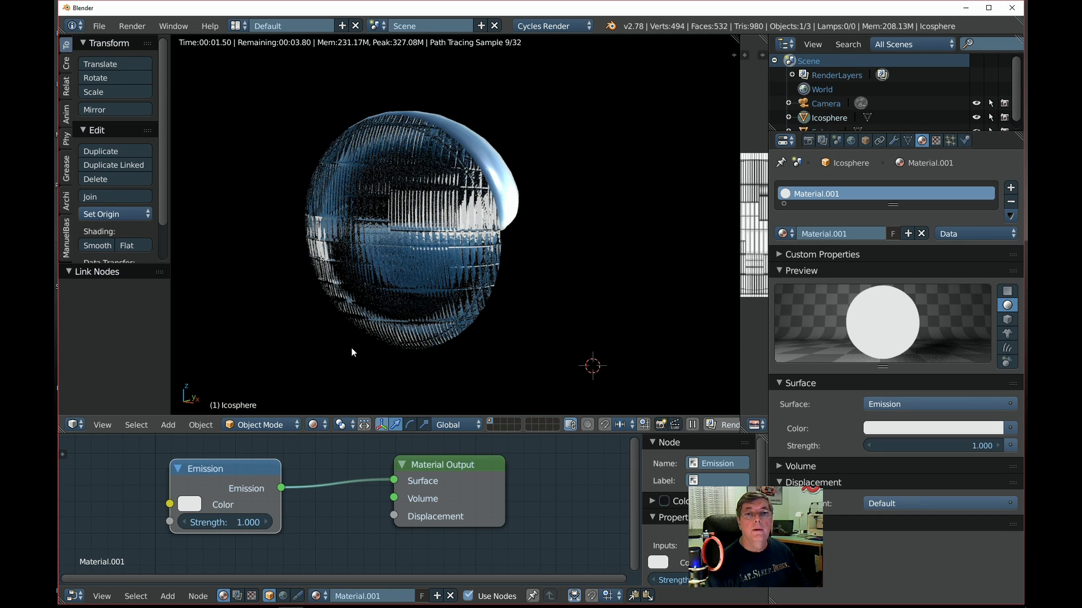
pyautogui.moveTo(393, 482); pyautogui.dragTo(364, 479)
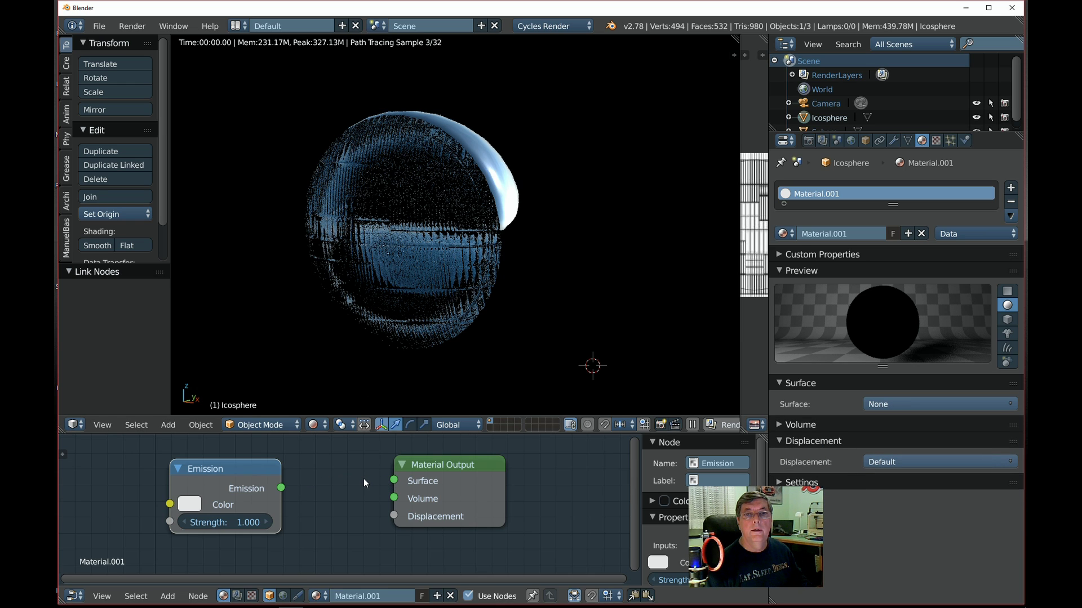
pyautogui.moveTo(281, 488); pyautogui.dragTo(394, 480)
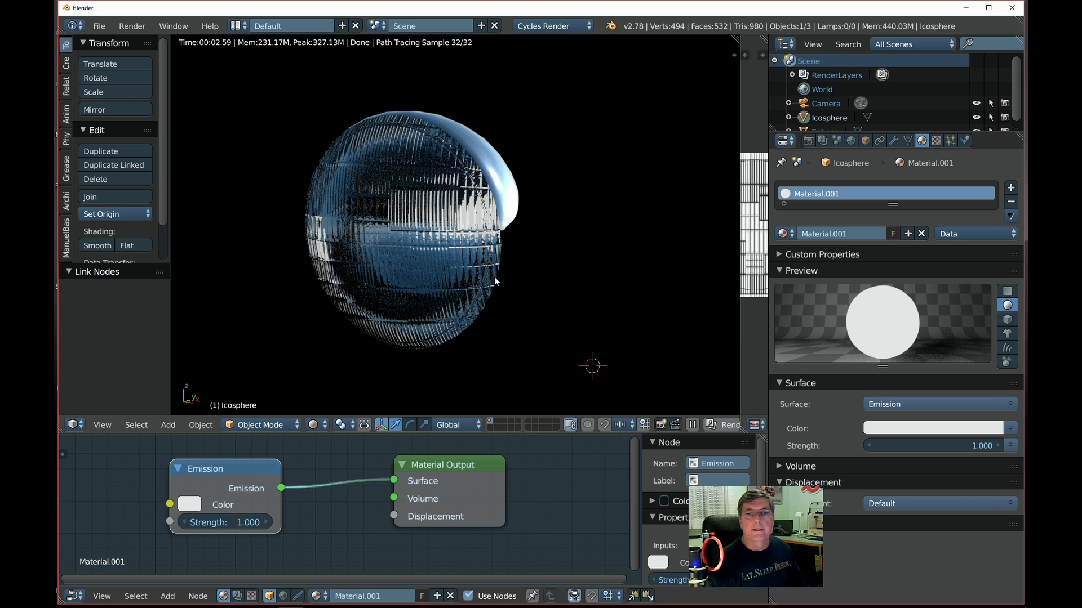
pyautogui.scroll(-1, 482, 305)
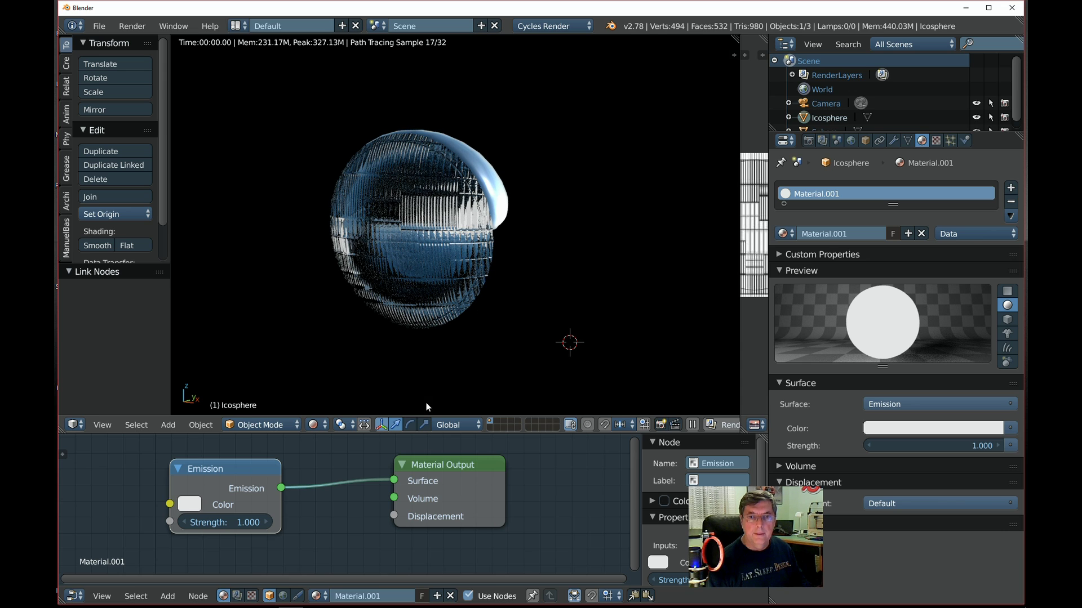
# Step: Compare the headlight in Solid and Rendered viewport shading, finishing in Solid
pyautogui.click(310, 425)
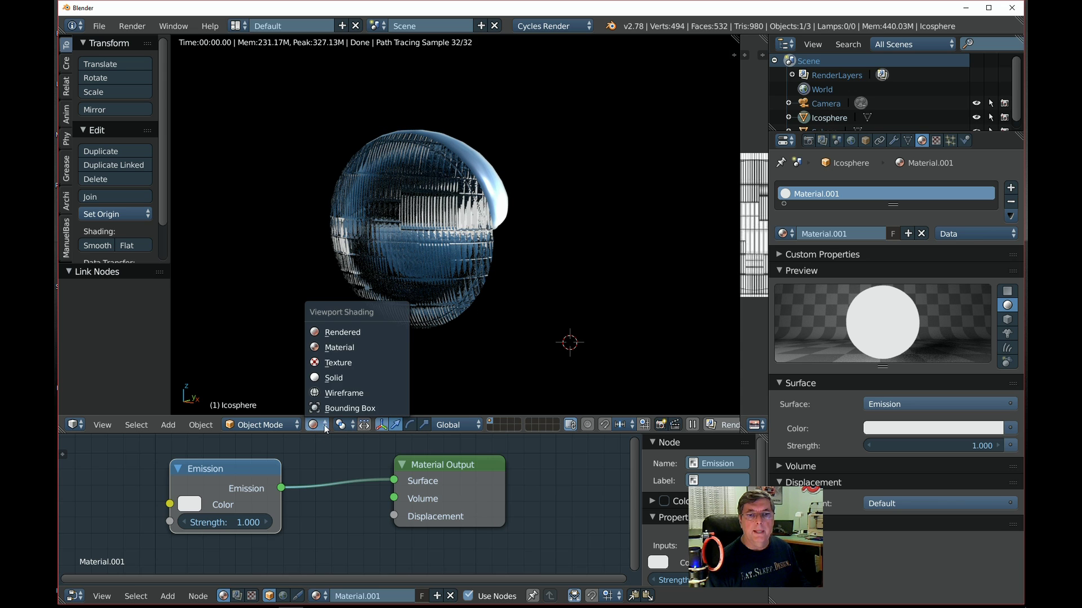
pyautogui.click(369, 378)
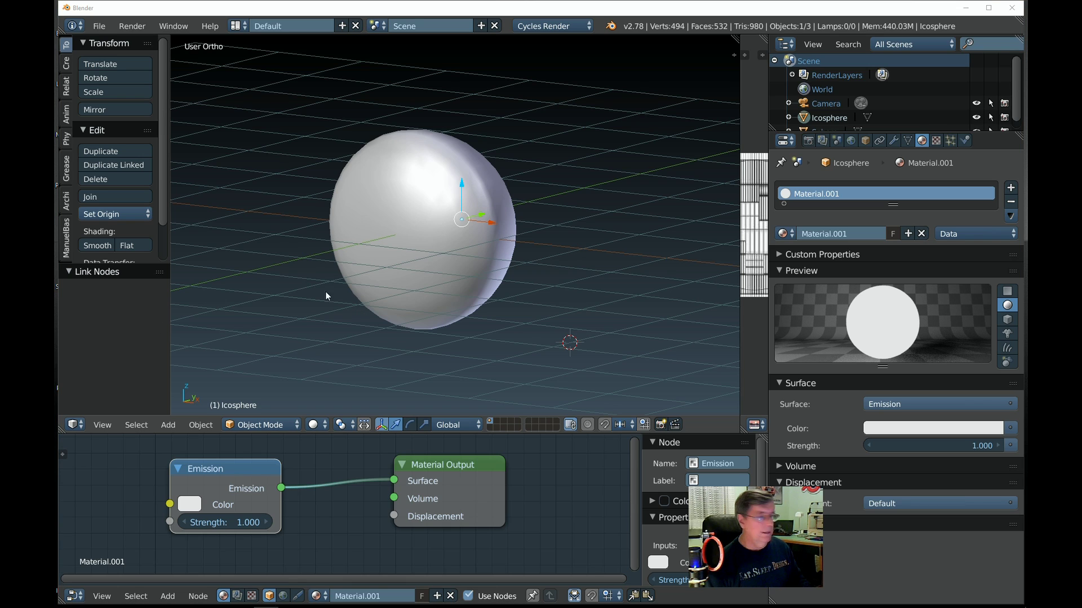
pyautogui.click(327, 429)
pyautogui.click(357, 336)
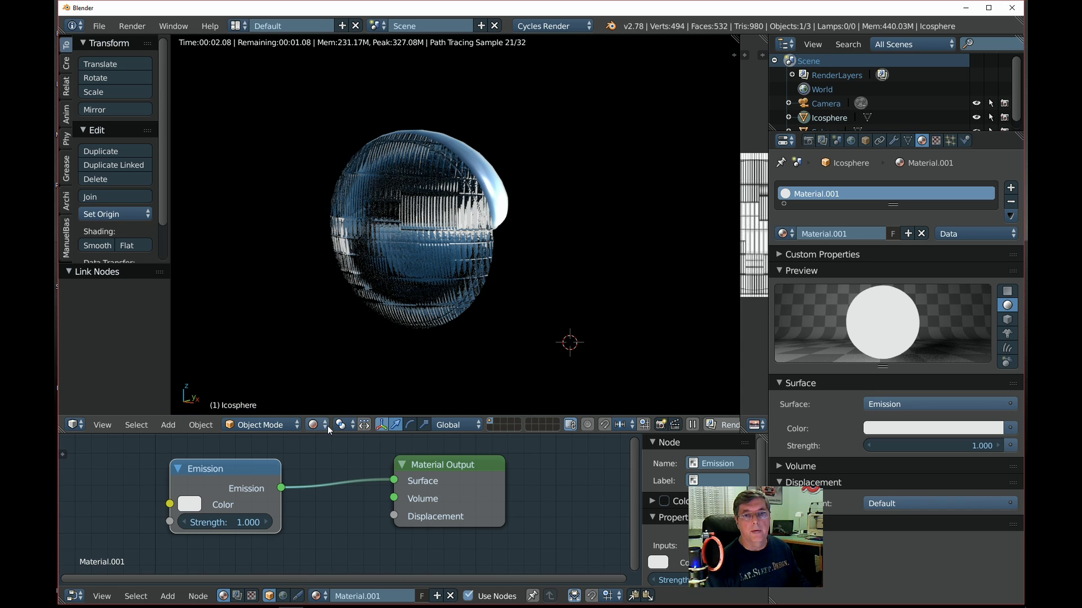
pyautogui.click(328, 427)
pyautogui.click(346, 380)
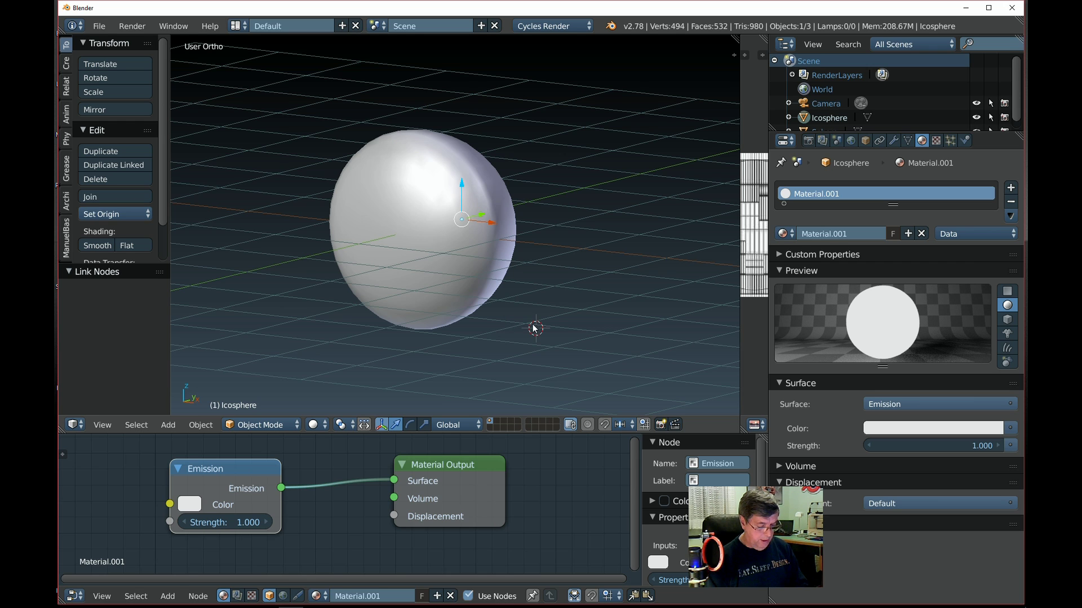
# Step: Add a UV sphere beside the headlight from the top view and give it smooth shading
pyautogui.press('KP_7')
pyautogui.scroll(-4, 508, 324)
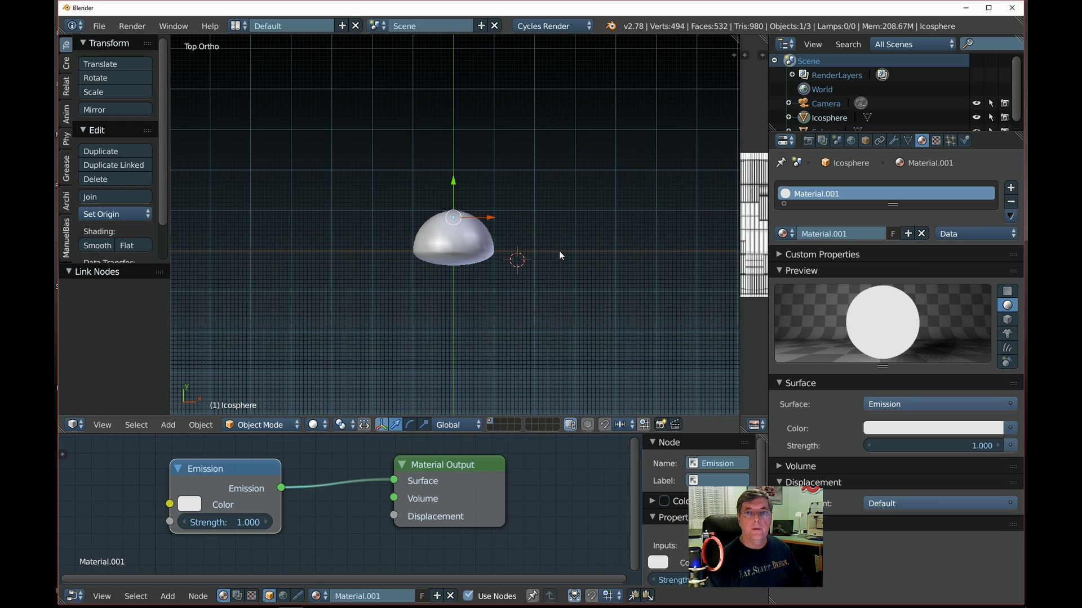
pyautogui.keyDown('shift'); pyautogui.moveTo(545, 300); pyautogui.dragTo(468, 302, button='middle'); pyautogui.keyUp('shift')
pyautogui.scroll(1, 383, 369)
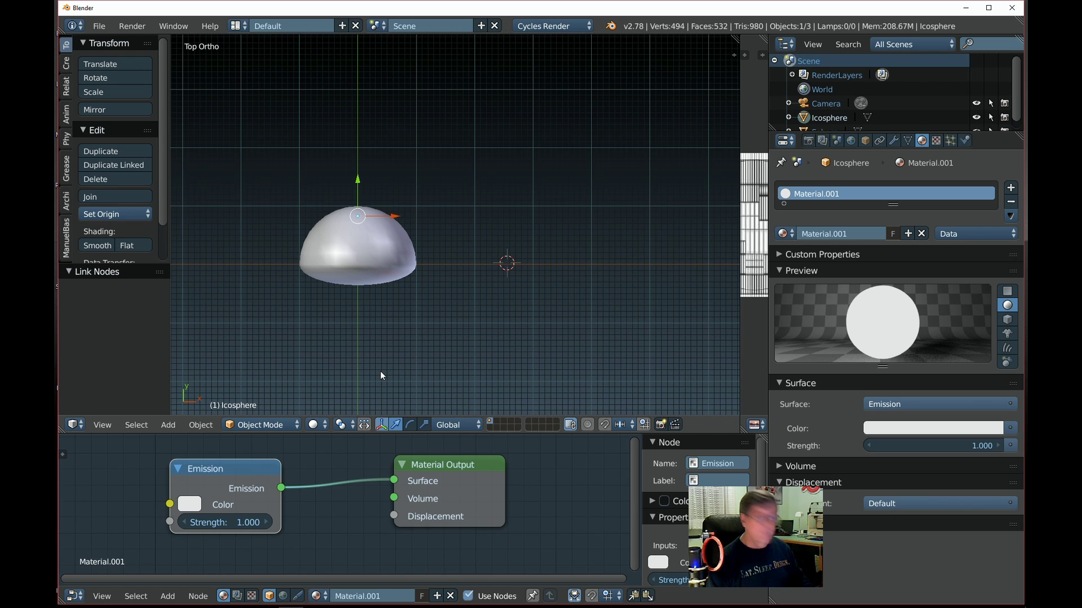
pyautogui.hotkey('shift', 'a')
pyautogui.moveTo(381, 372)
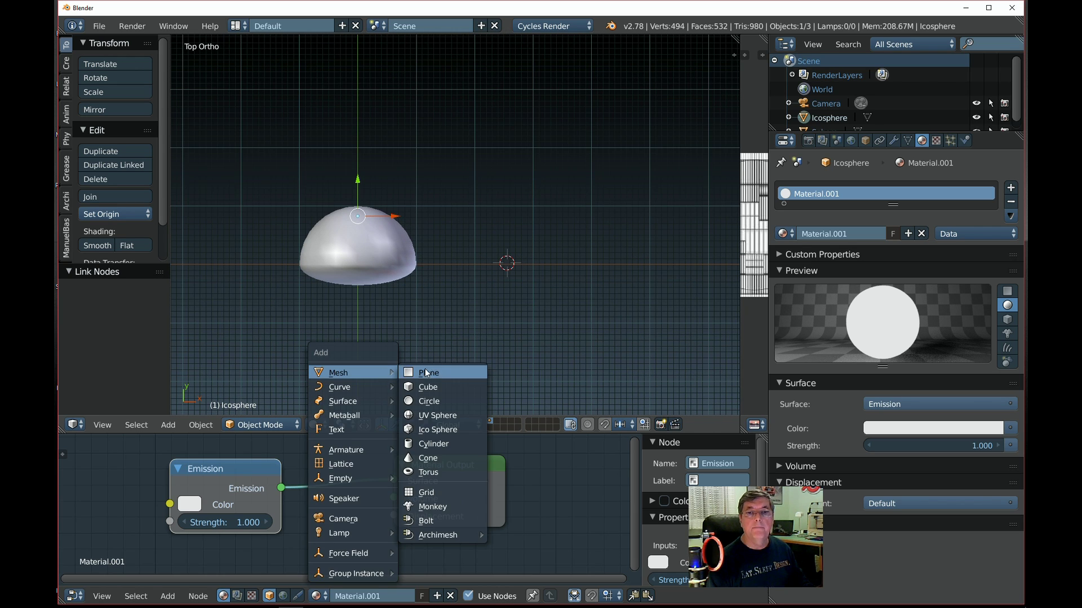
pyautogui.click(463, 416)
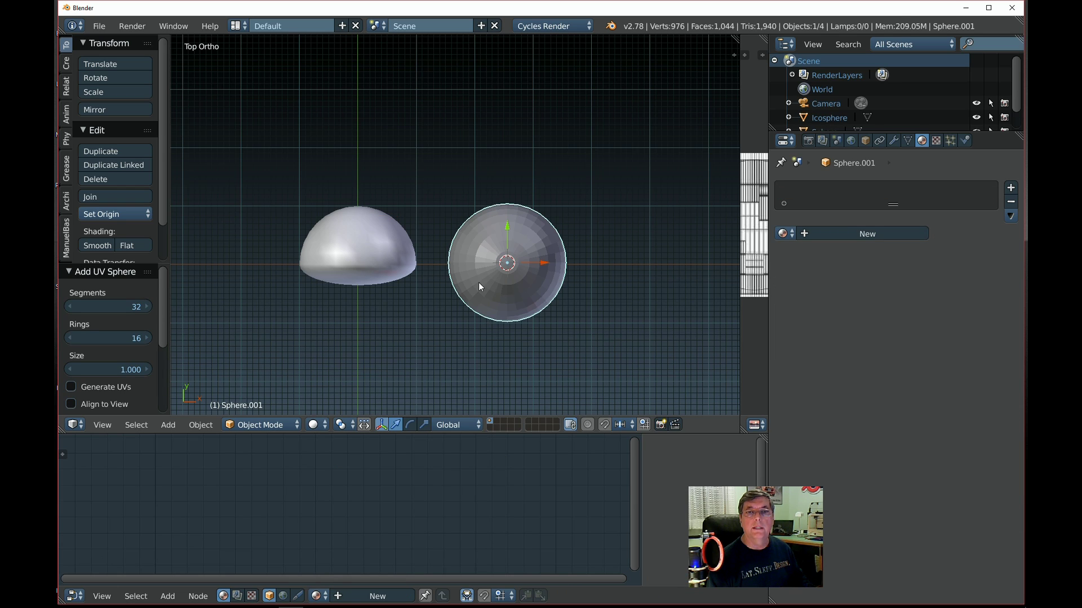
pyautogui.click(102, 243)
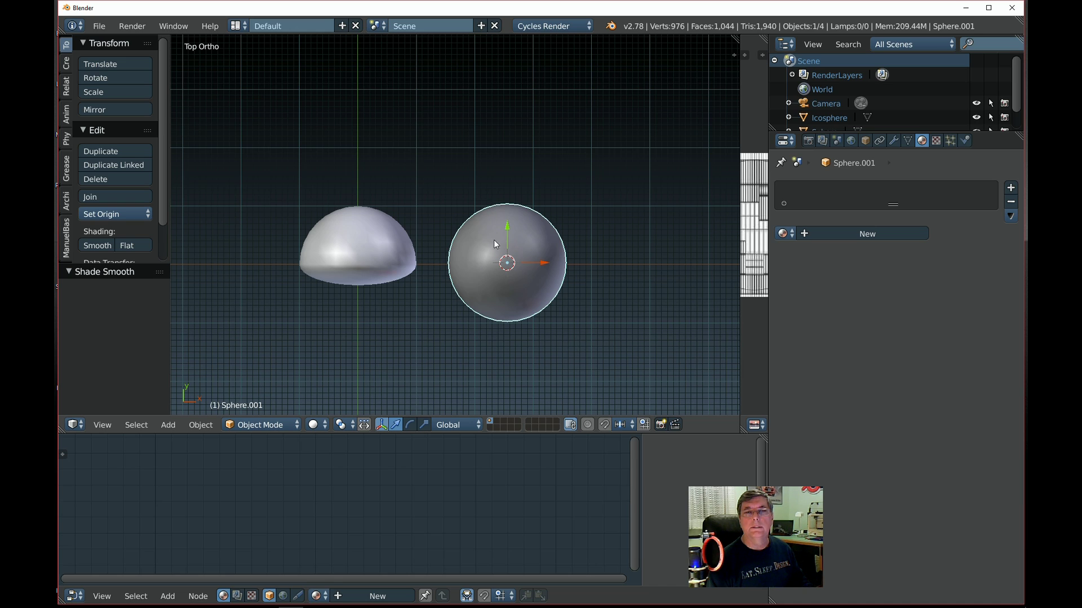
# Step: Move the new sphere behind the reflector by 2.092 in Y and raise it 0.833 in Z
pyautogui.moveTo(509, 228); pyautogui.dragTo(518, 107)
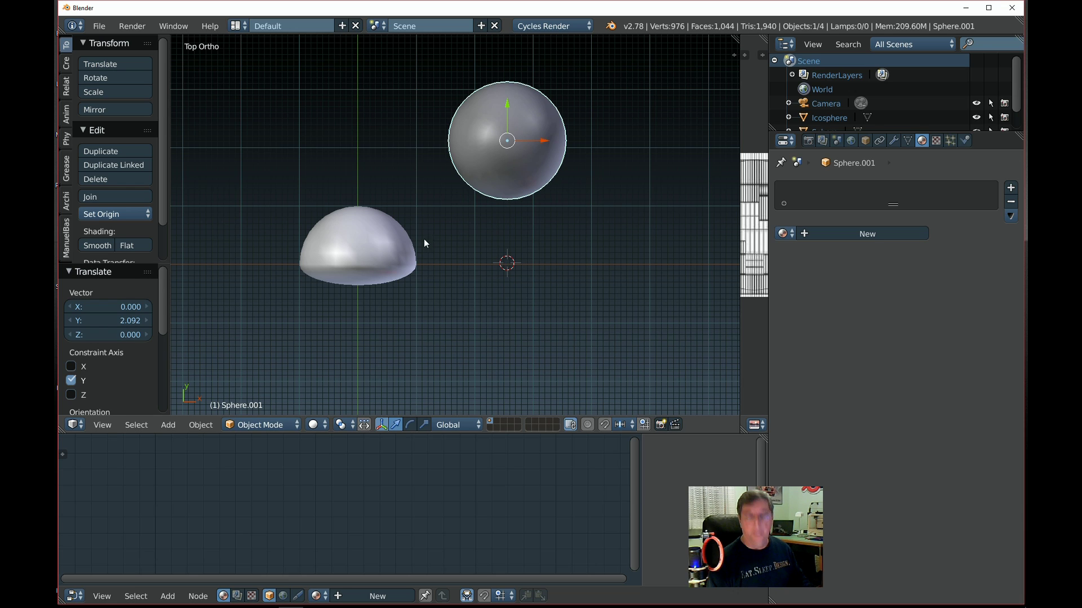
pyautogui.press('KP_3')
pyautogui.moveTo(541, 237); pyautogui.dragTo(545, 187)
pyautogui.scroll(3, 421, 245)
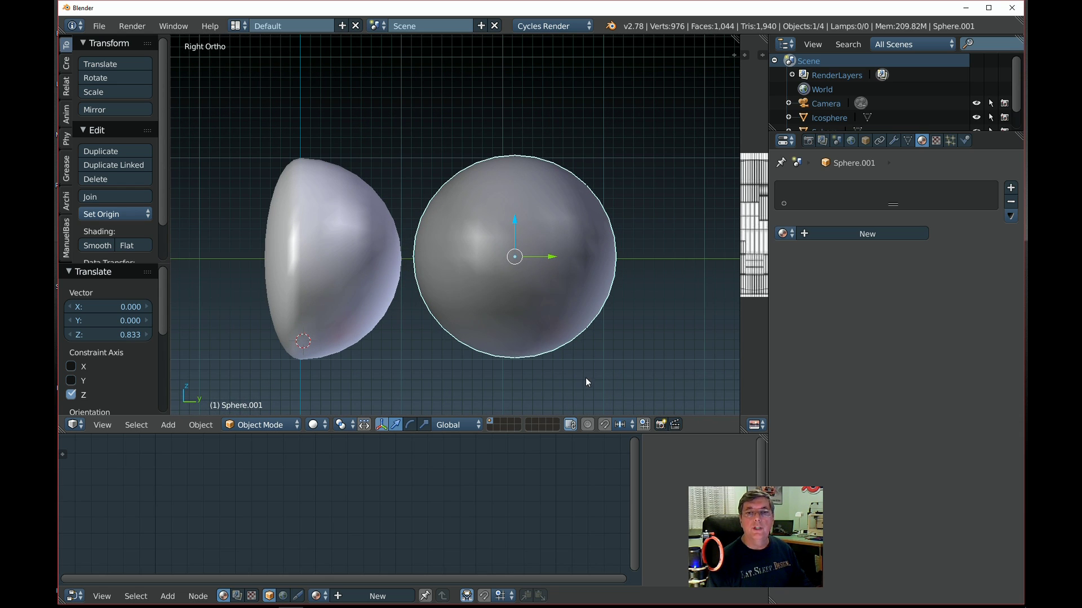
# Step: Lower the new sphere by 0.017 in Z to align it with the headlight, and scale it up by 1.094
pyautogui.moveTo(517, 436); pyautogui.dragTo(512, 532)
pyautogui.scroll(-1, 551, 458)
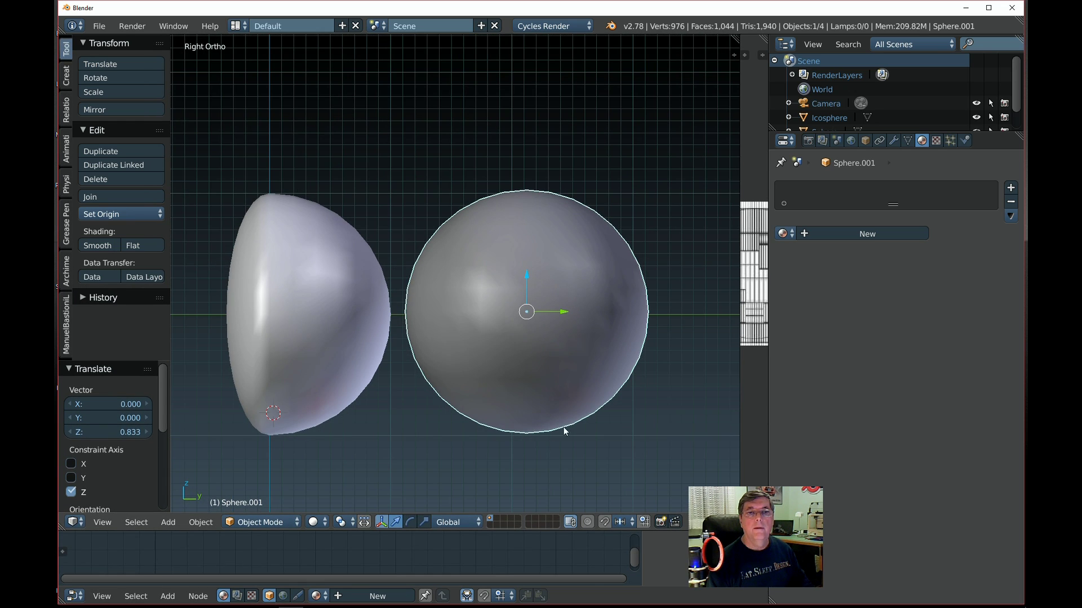
pyautogui.keyDown('shift'); pyautogui.moveTo(586, 403); pyautogui.dragTo(590, 380, button='middle'); pyautogui.keyUp('shift')
pyautogui.moveTo(529, 253); pyautogui.dragTo(529, 255)
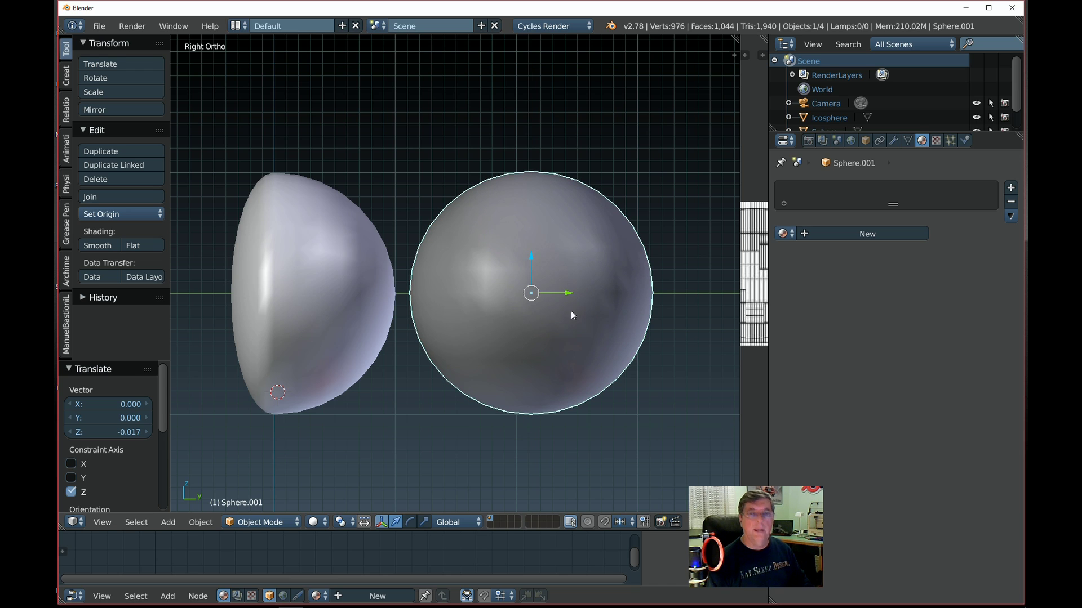
pyautogui.press('s')
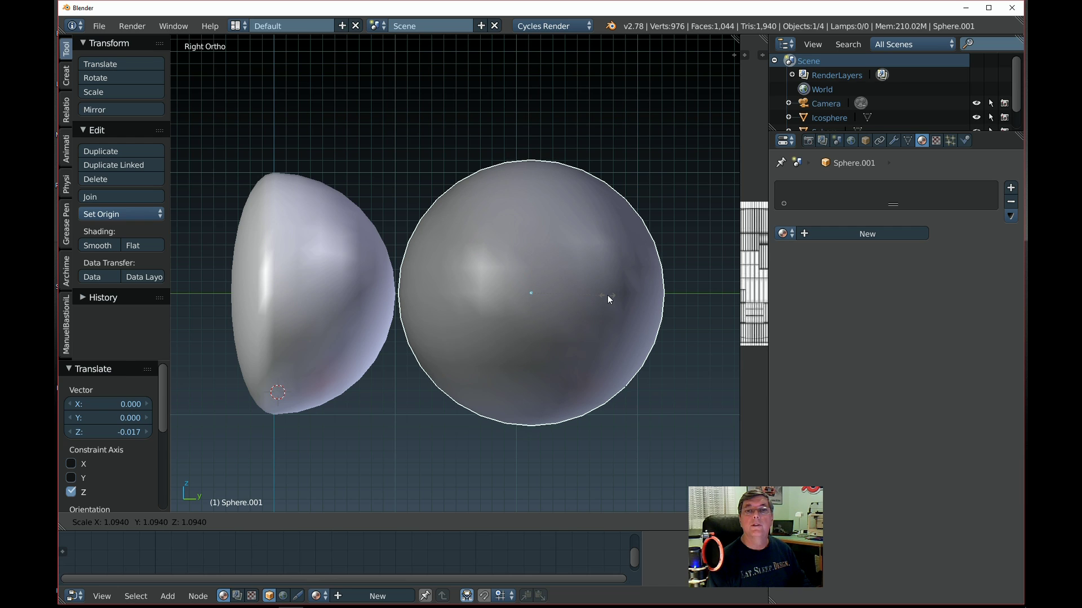
pyautogui.click(607, 295)
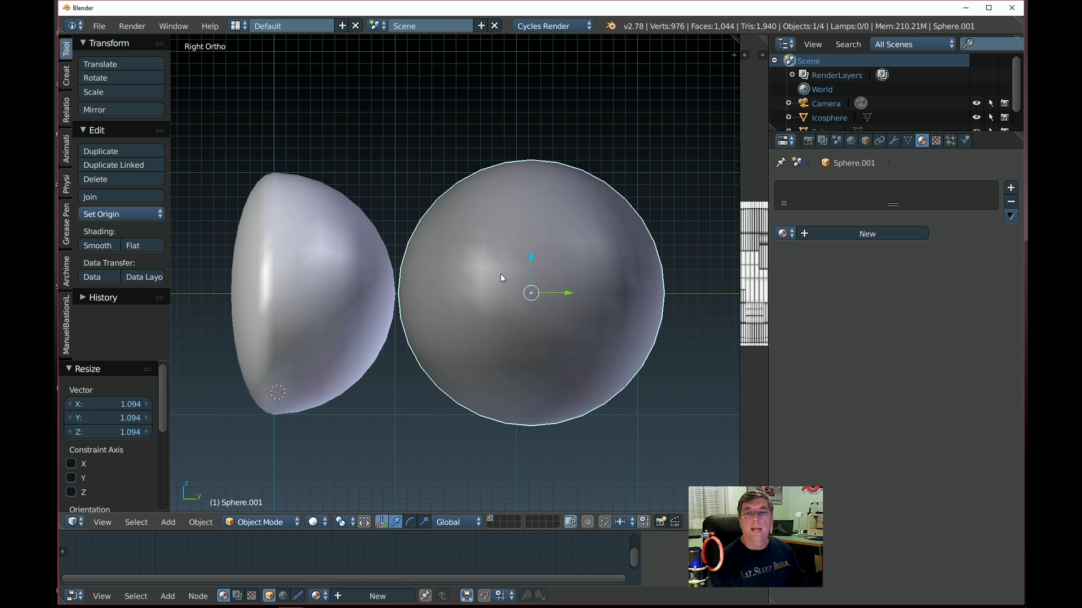
# Step: Rotate the new sphere's entire mesh 90° in Edit Mode from the right view
pyautogui.press('Tab')
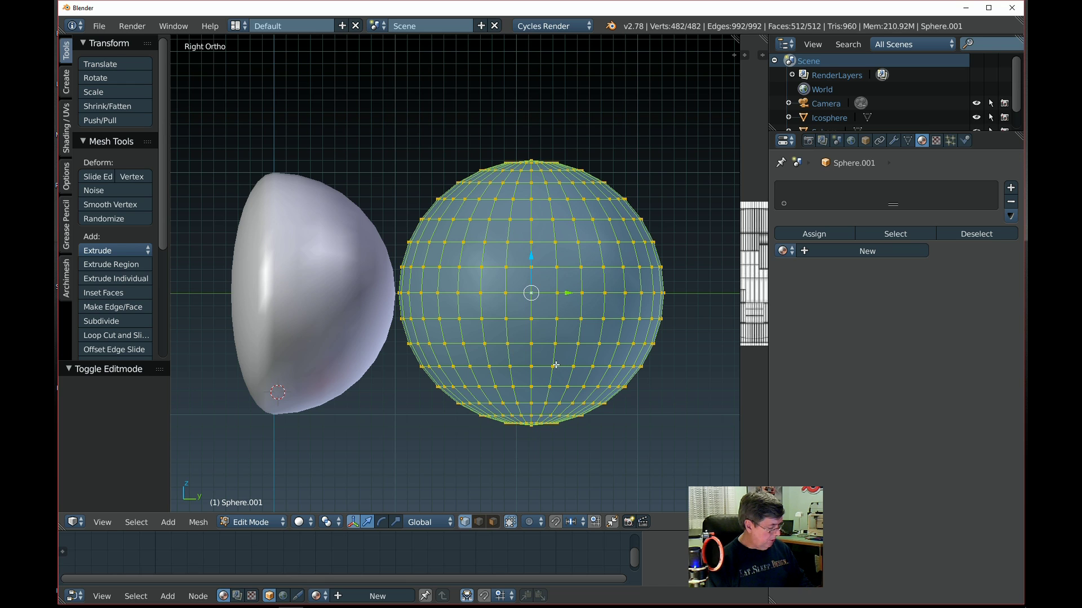
pyautogui.write('r90')
pyautogui.press('Return')
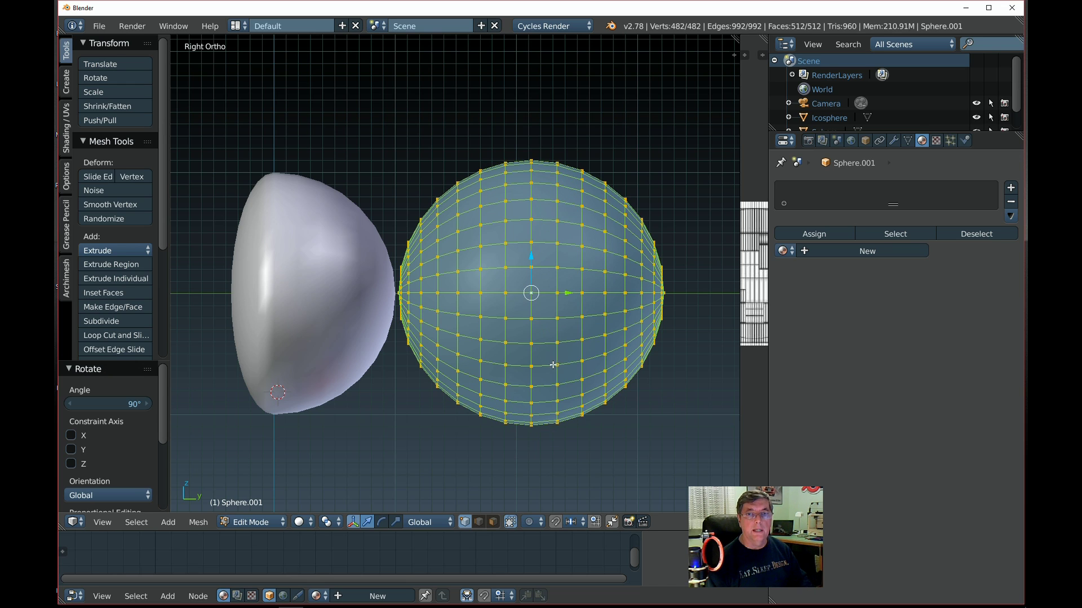
# Step: Delete the vertices of the new sphere's half that faces the headlight, working in wireframe
pyautogui.press('a')
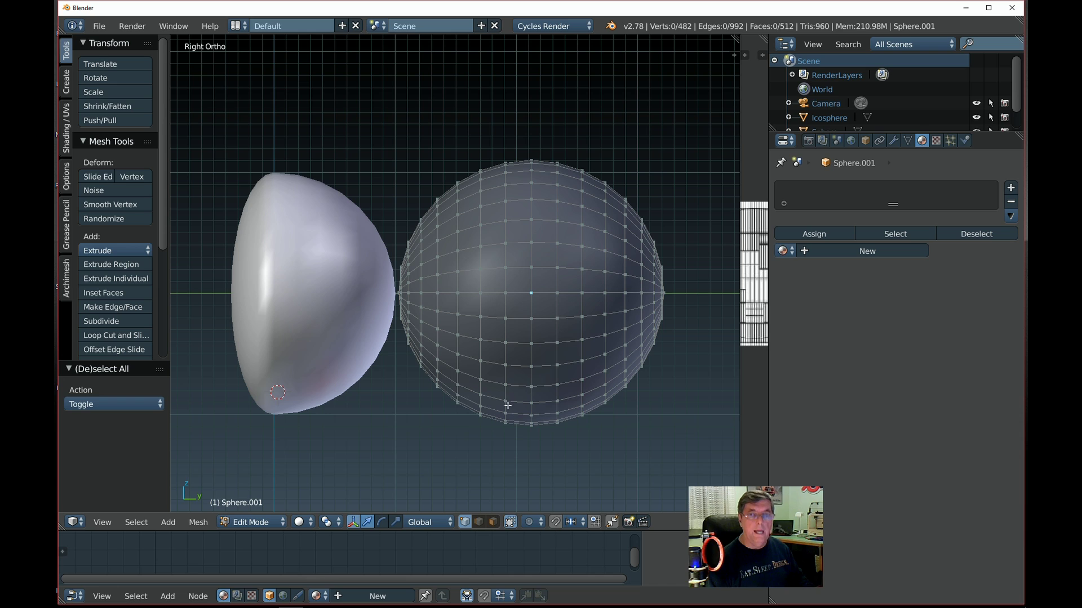
pyautogui.press('z')
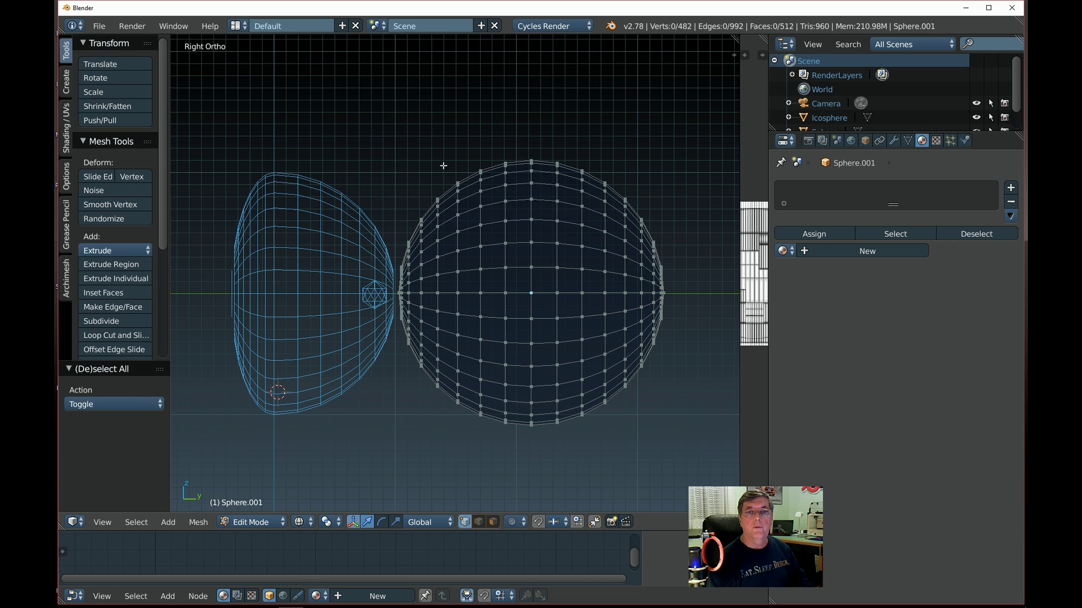
pyautogui.press('b')
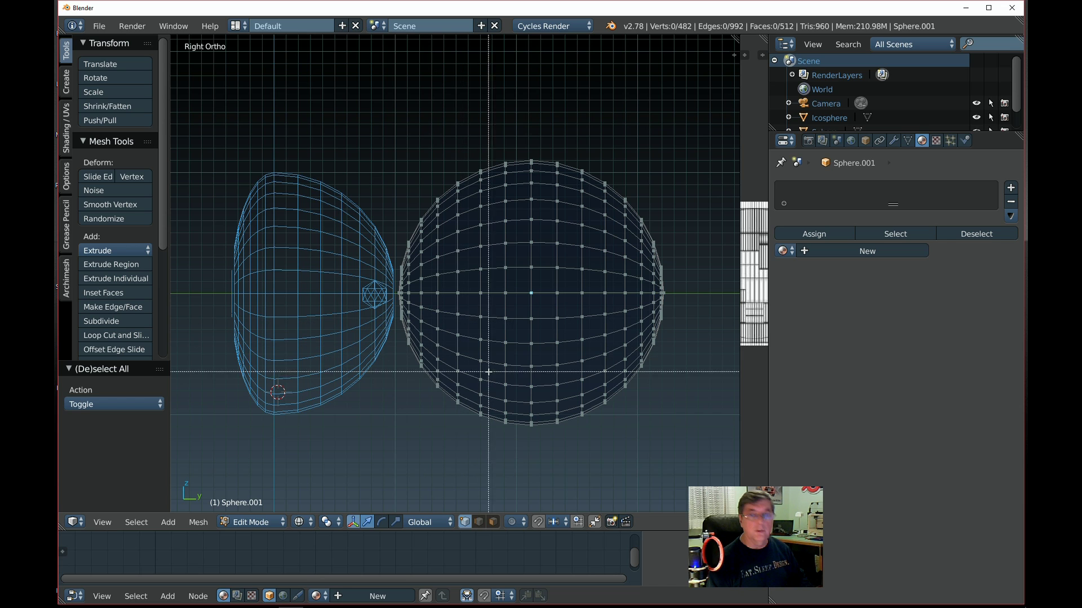
pyautogui.moveTo(518, 443); pyautogui.dragTo(389, 142)
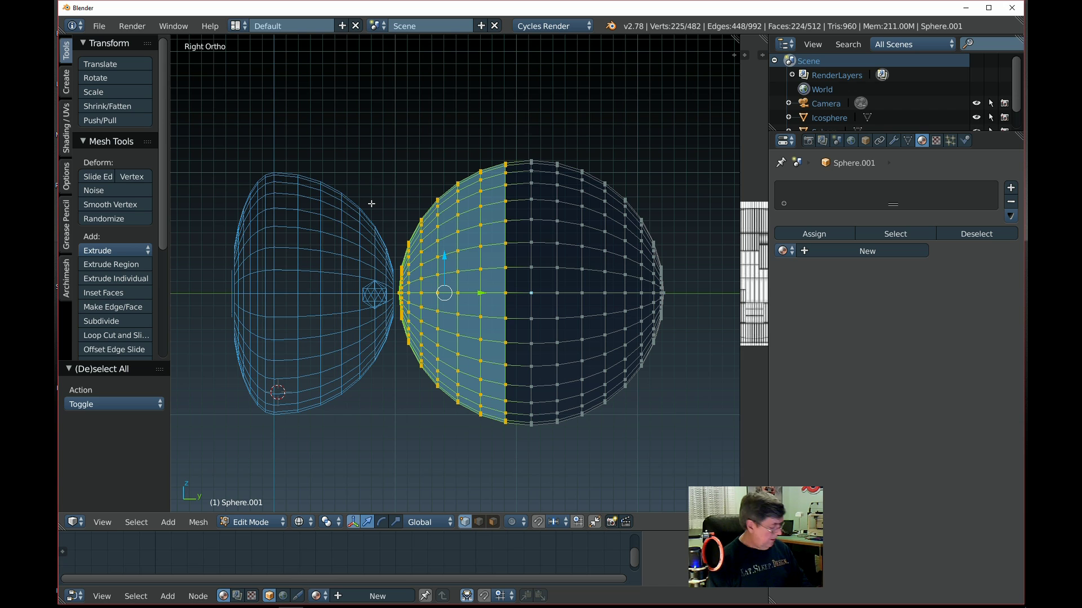
pyautogui.press('x')
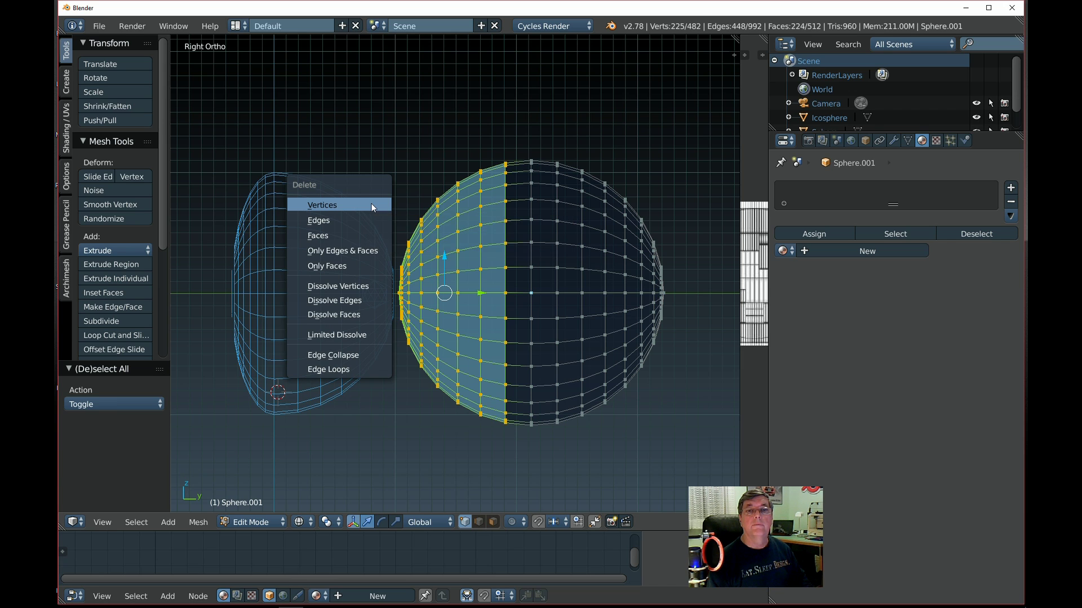
pyautogui.click(370, 204)
# Step: Extrude the half sphere's open edge loop and move the extruded ring -0.066 along Y
pyautogui.keyDown('shift'); pyautogui.moveTo(567, 458); pyautogui.dragTo(502, 434, button='middle'); pyautogui.keyUp('shift')
pyautogui.scroll(1, 505, 438)
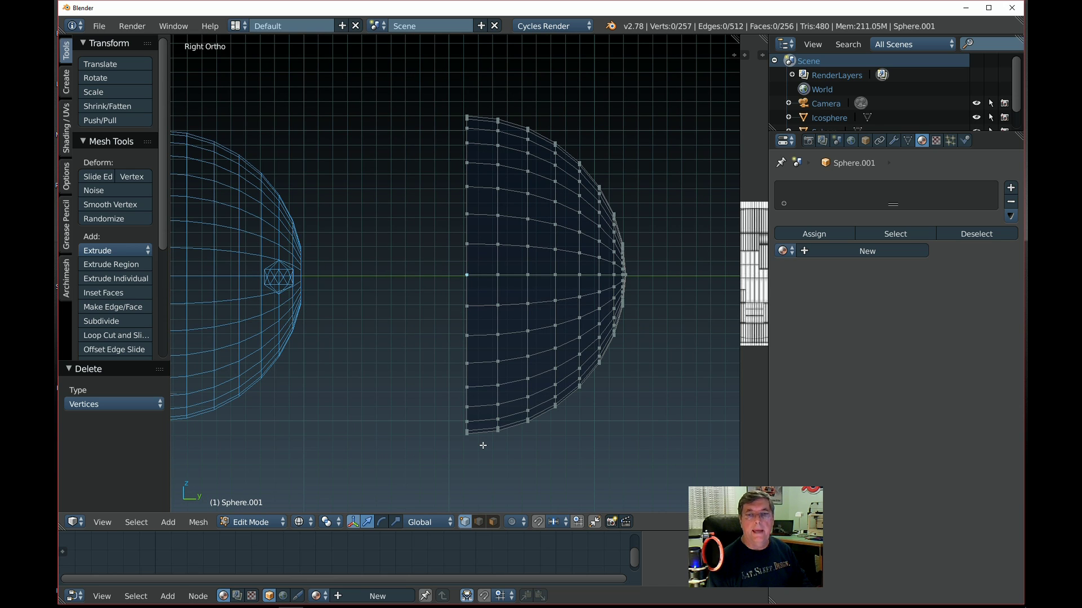
pyautogui.press('b')
pyautogui.moveTo(482, 453); pyautogui.dragTo(427, 88)
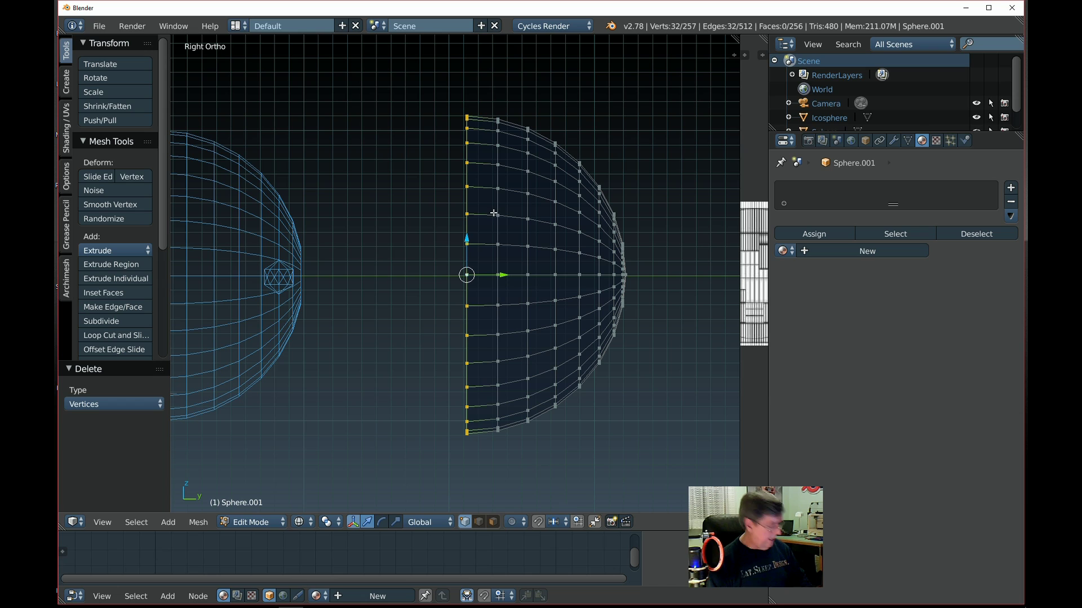
pyautogui.press('e')
pyautogui.rightClick(491, 253)
pyautogui.moveTo(500, 275); pyautogui.dragTo(491, 277)
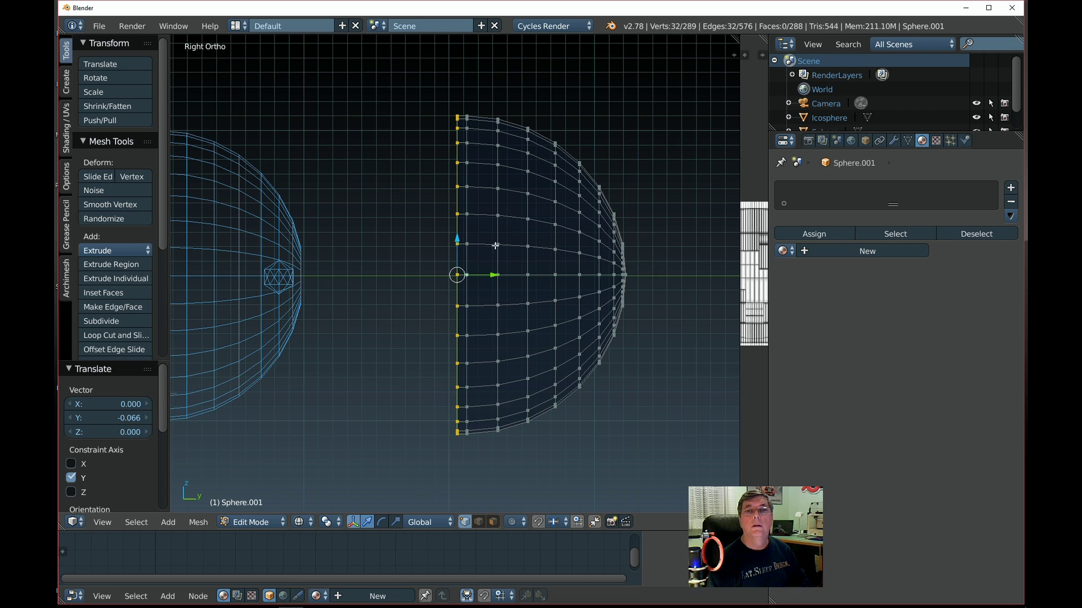
# Step: Scale the extruded ring at the half sphere's open edge down to 0.965
pyautogui.scroll(2, 496, 246)
pyautogui.scroll(-2, 507, 243)
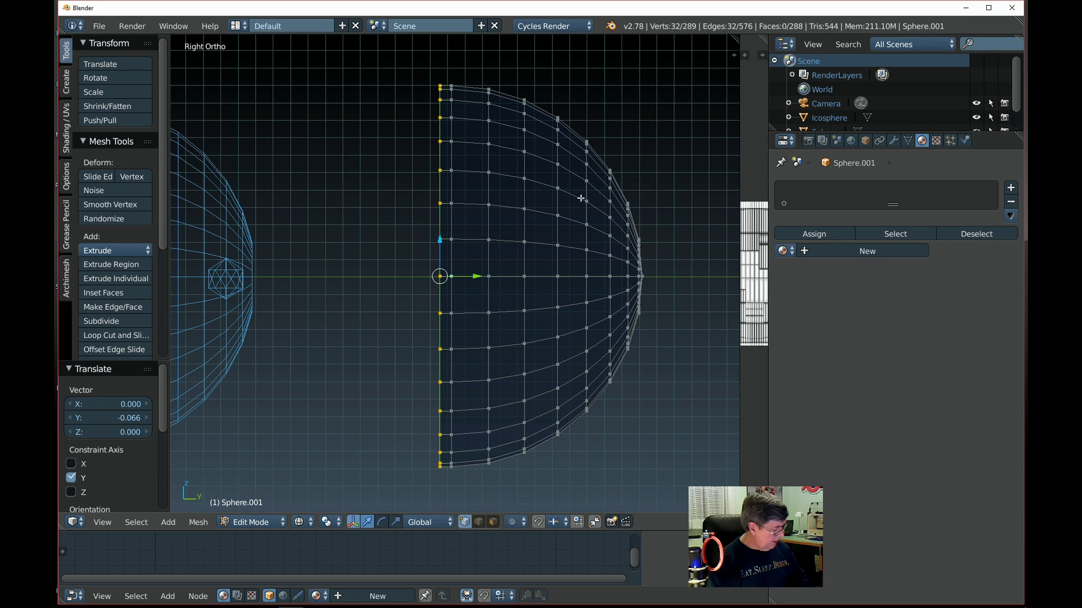
pyautogui.press('s')
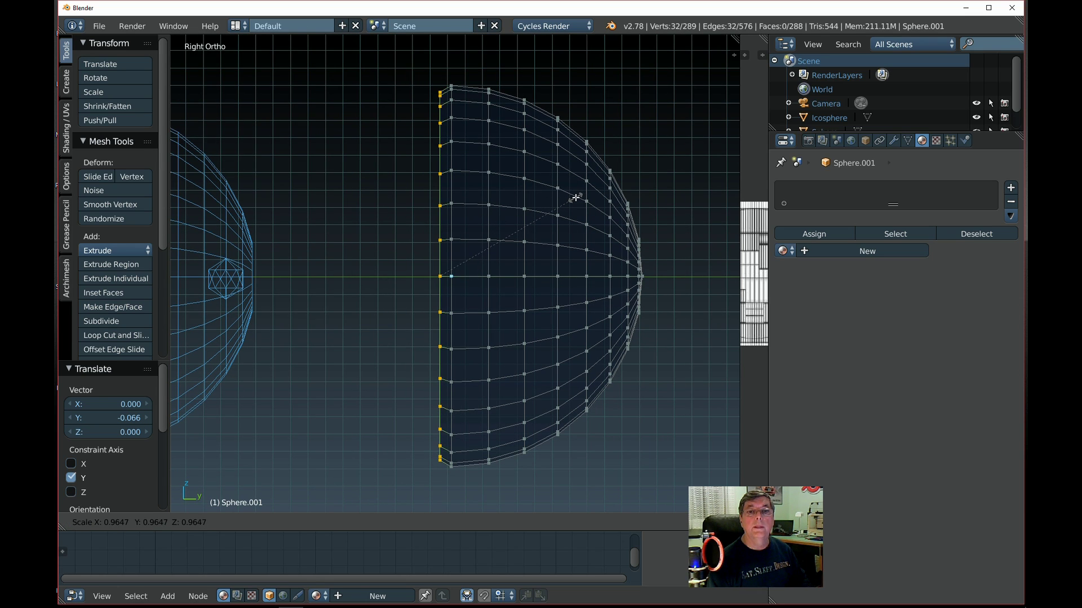
pyautogui.click(575, 197)
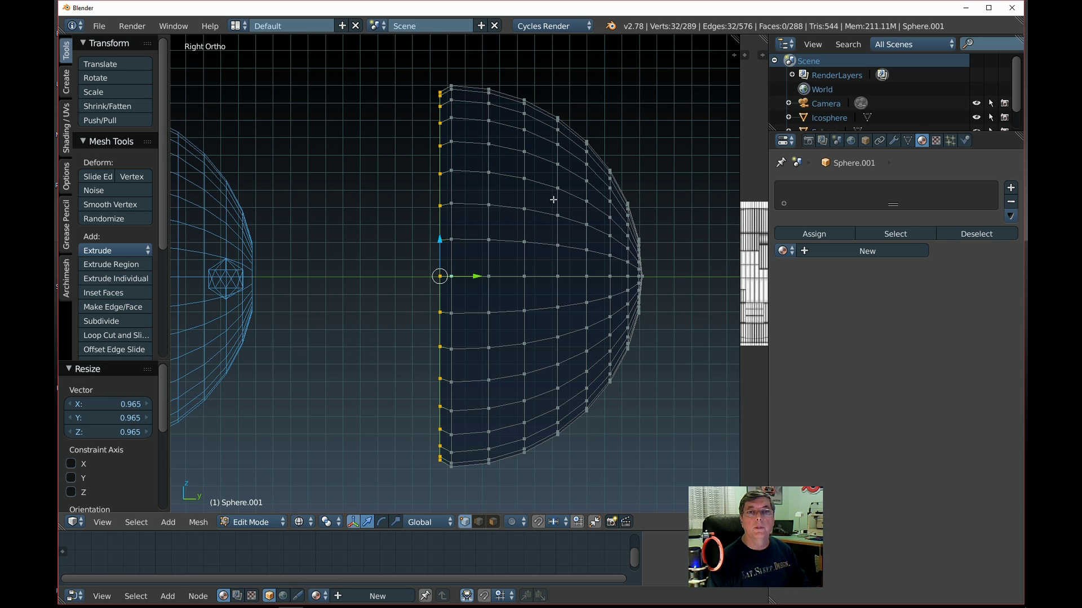
# Step: Extrude the half sphere's open rim loop in place, scale it inward to 0.922, and check the lip in solid shading
pyautogui.press('e')
pyautogui.rightClick(552, 199)
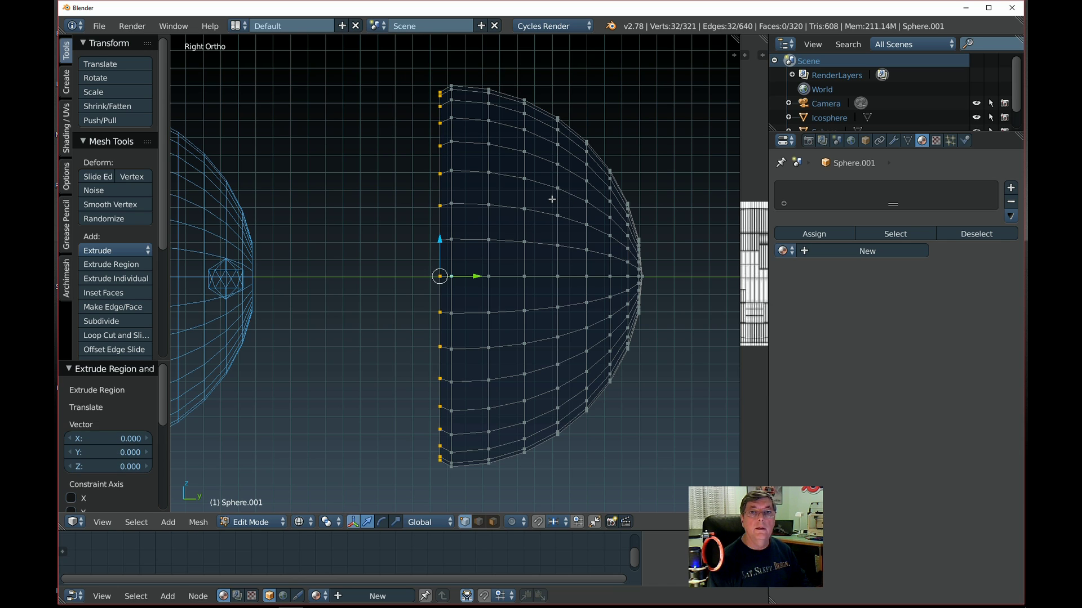
pyautogui.press('s')
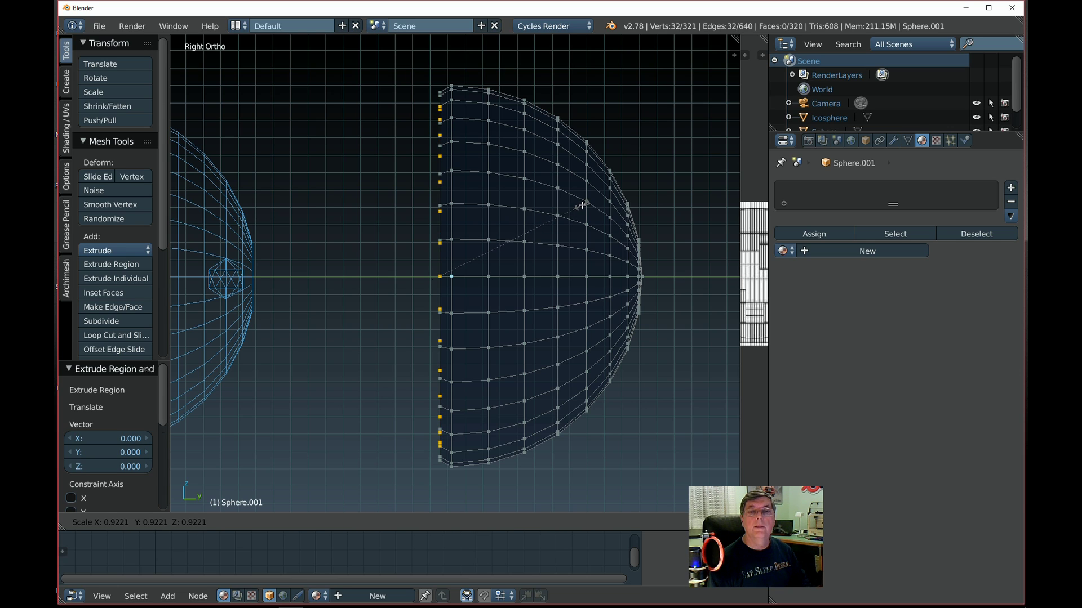
pyautogui.click(582, 205)
pyautogui.moveTo(513, 298); pyautogui.dragTo(530, 307, button='middle')
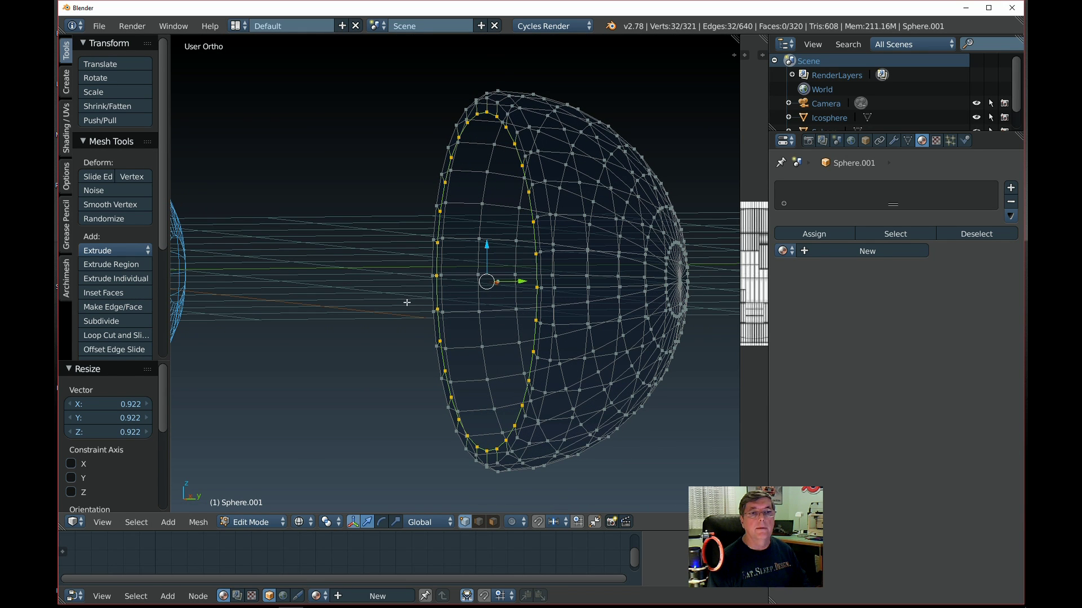
pyautogui.press('z')
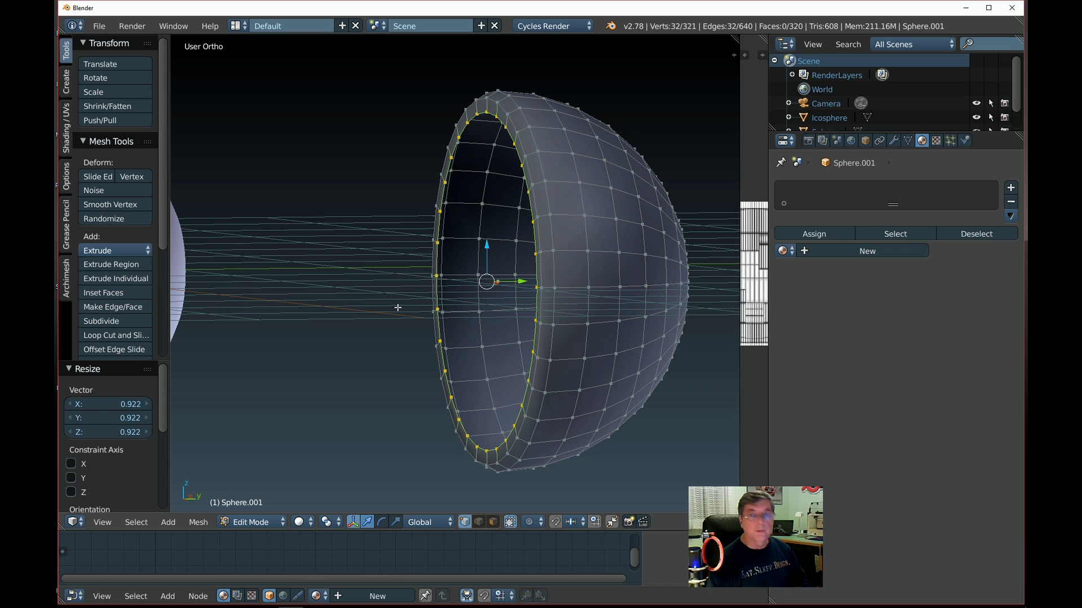
pyautogui.press('z')
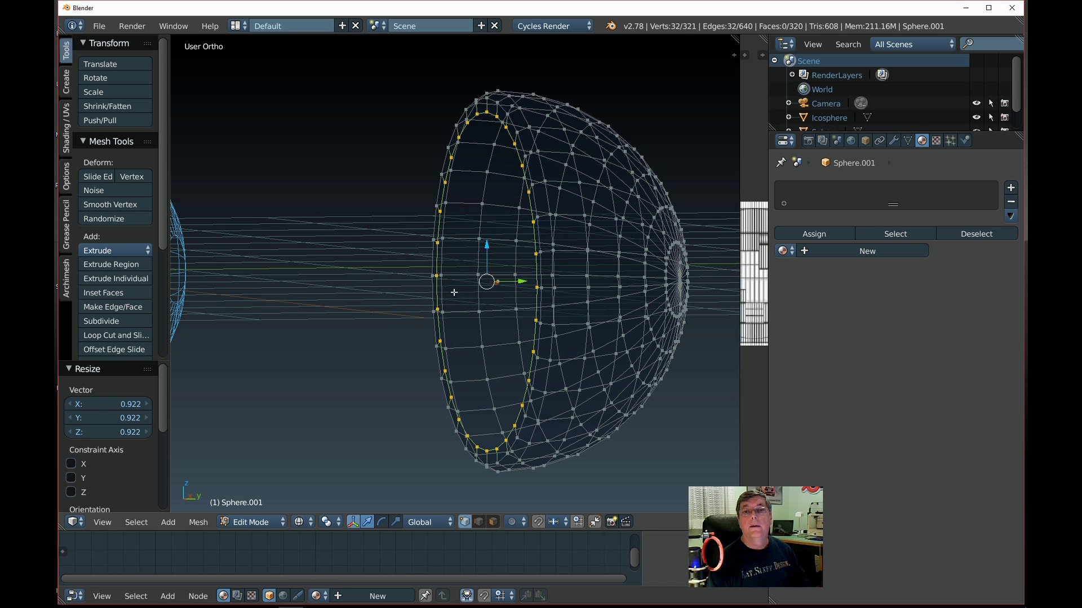
pyautogui.press('KP_3')
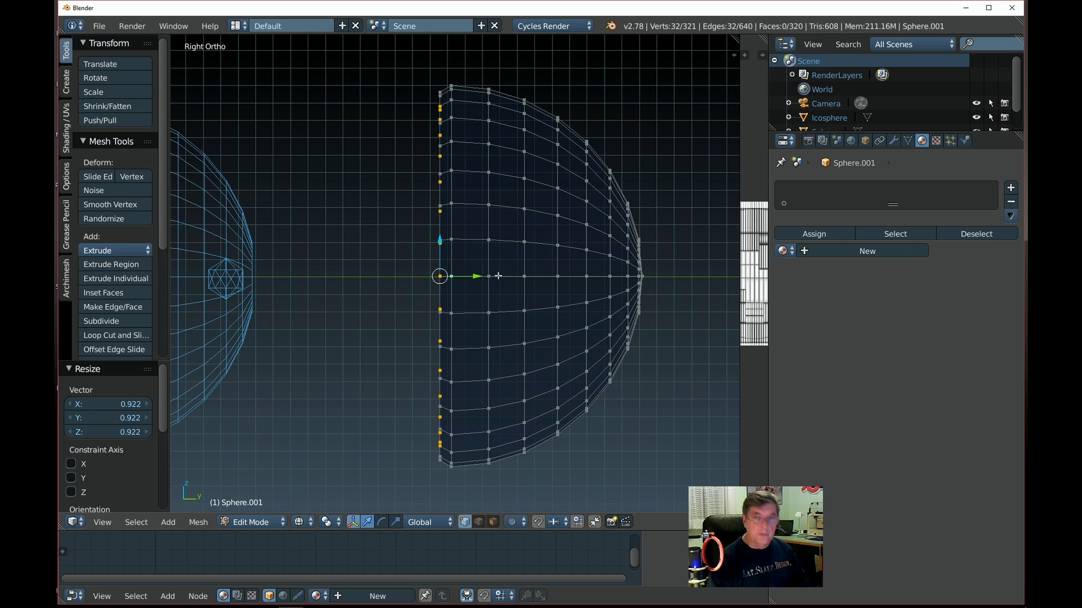
# Step: Add one loop cut around the half sphere just behind the rim, with an edge slide of about 0.747 toward the opening
pyautogui.press('a')
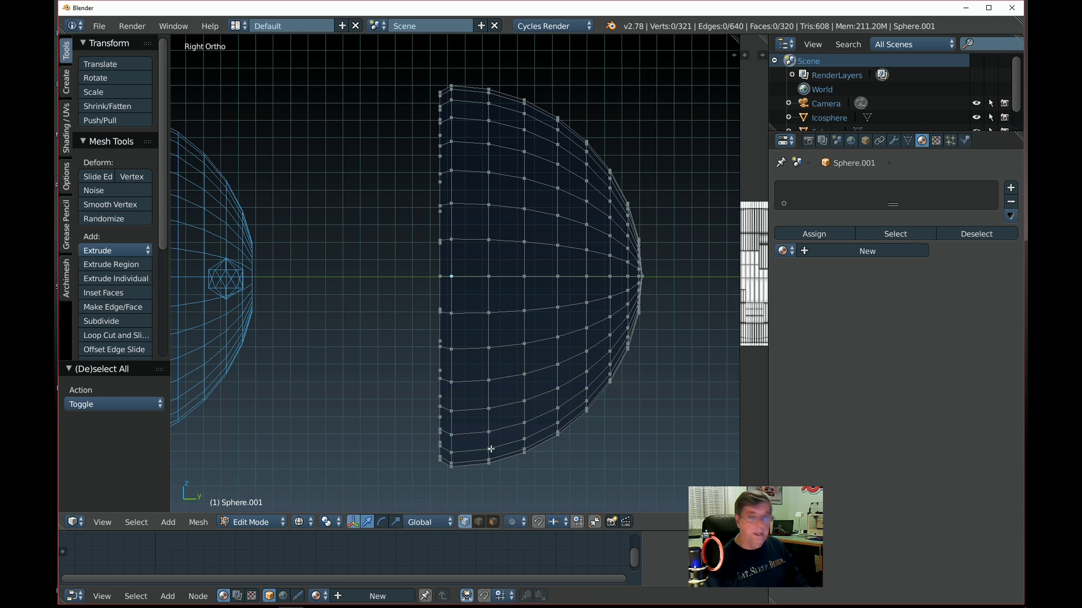
pyautogui.hotkey('ctrl', 'r')
pyautogui.click(473, 450)
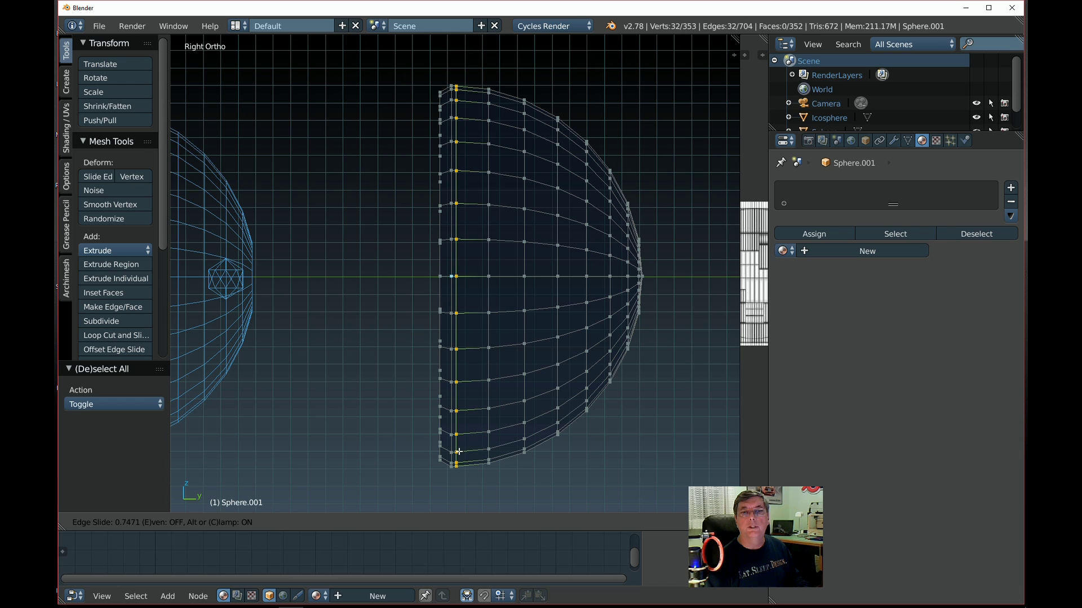
pyautogui.click(459, 452)
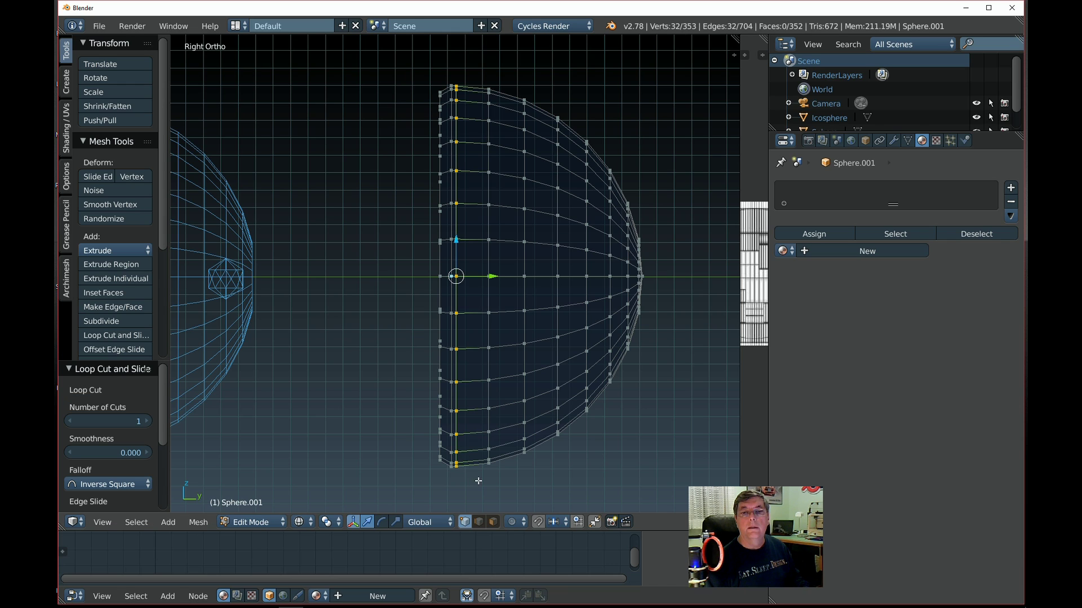
# Step: Extrude the narrow band between the two adjacent loops behind the rim in place and scale it to 0.974 as a groove
pyautogui.press('b')
pyautogui.moveTo(443, 484); pyautogui.dragTo(470, 73)
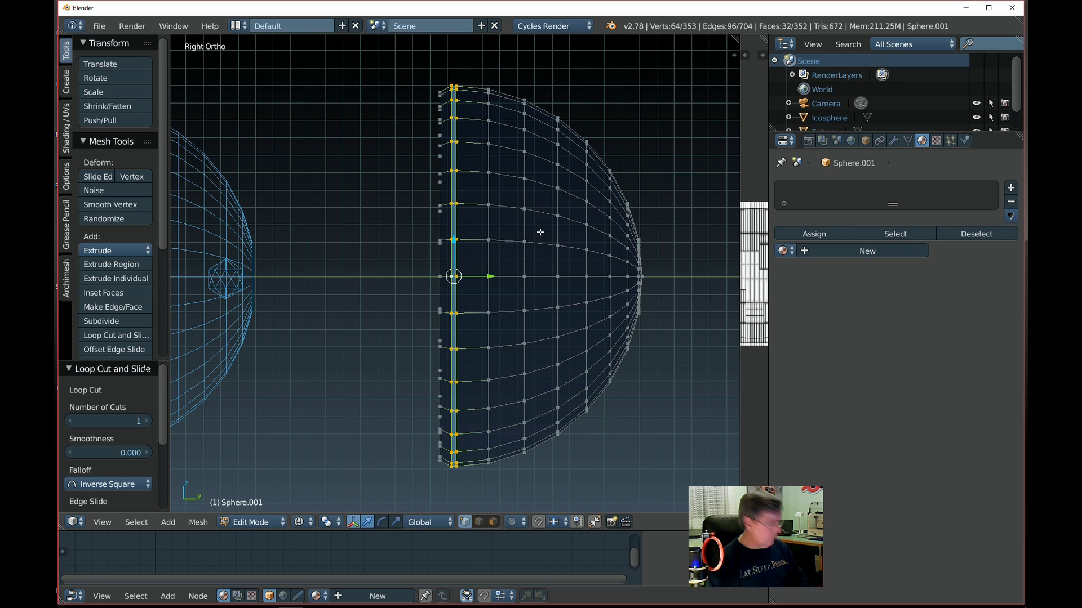
pyautogui.press('e')
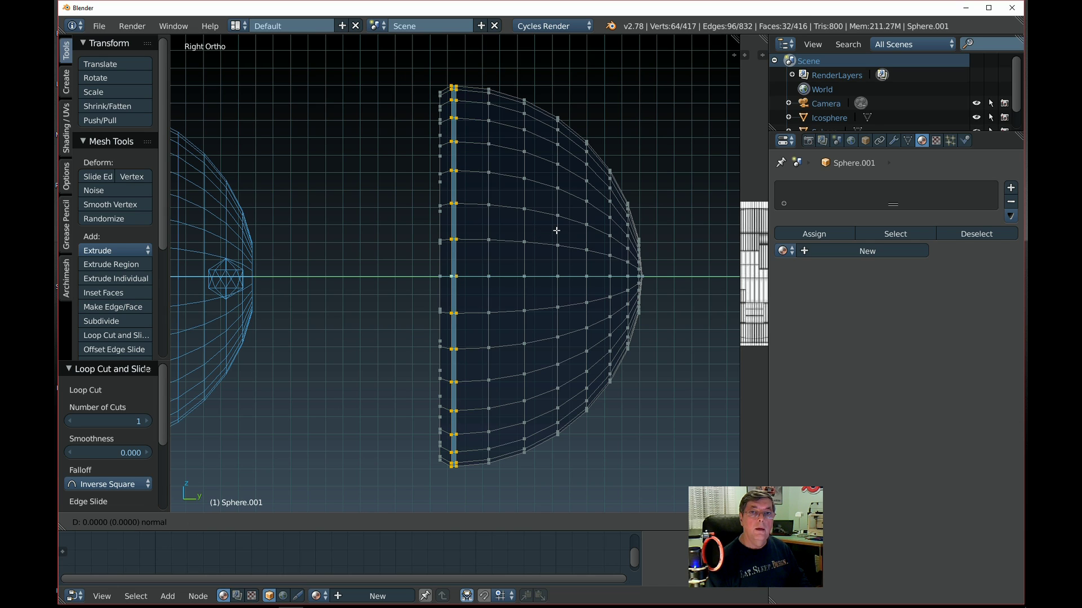
pyautogui.rightClick(556, 230)
pyautogui.press('s')
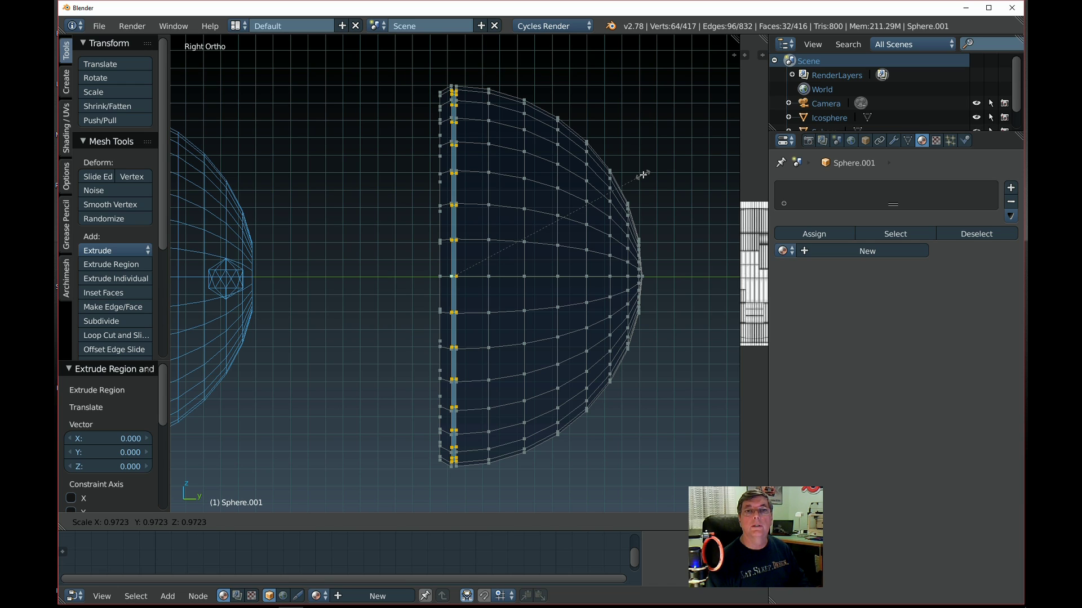
pyautogui.click(643, 174)
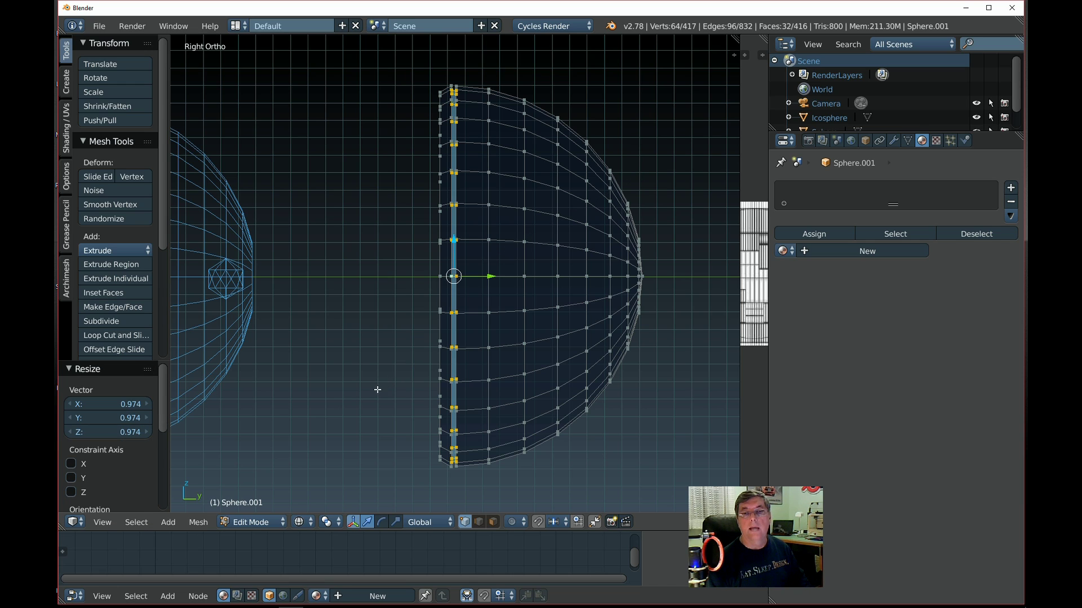
pyautogui.press('a')
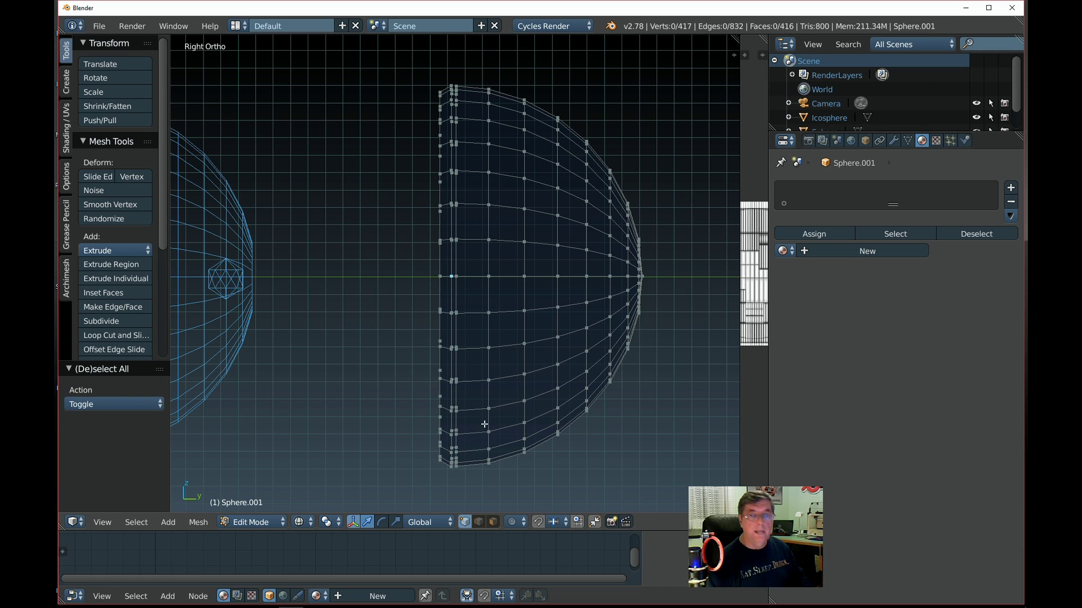
# Step: Display the scene in solid shading and add a Subdivision Surface modifier to the half sphere with 2 view and 4 render subdivisions
pyautogui.click(307, 525)
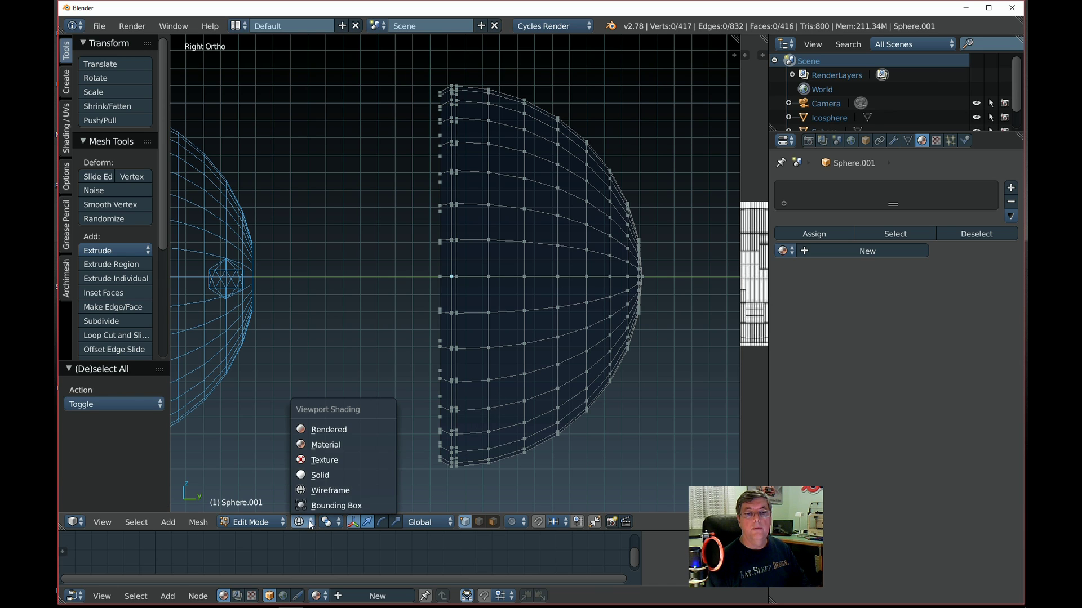
pyautogui.click(346, 474)
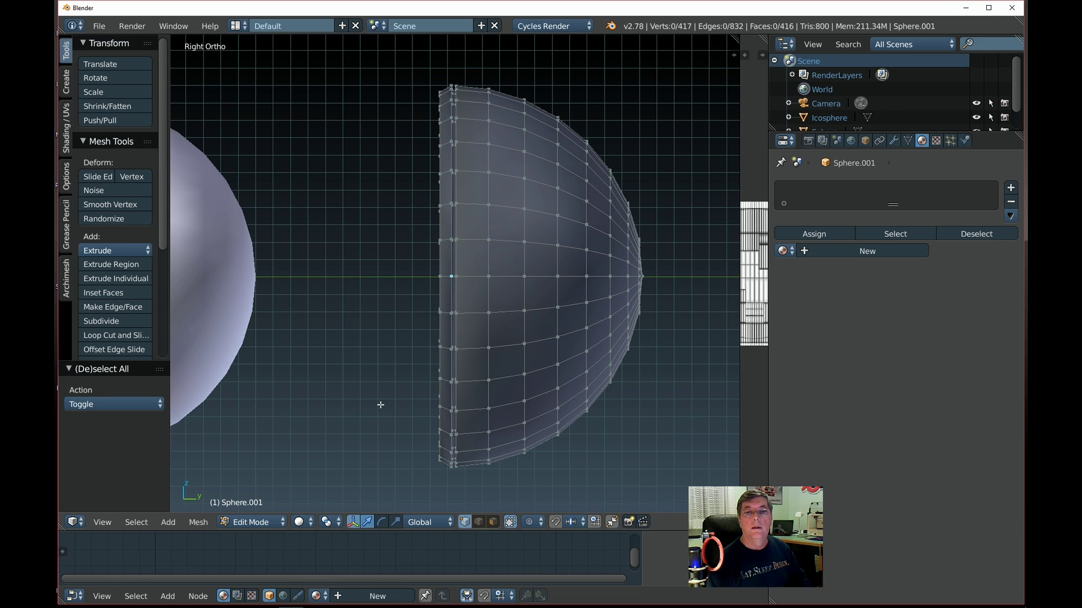
pyautogui.press('a')
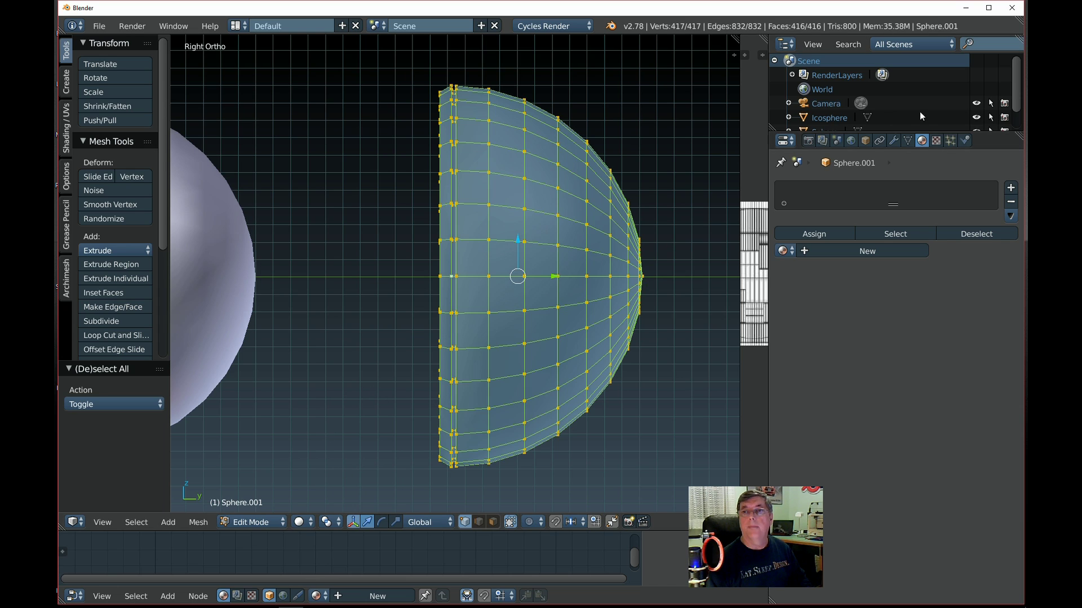
pyautogui.click(895, 141)
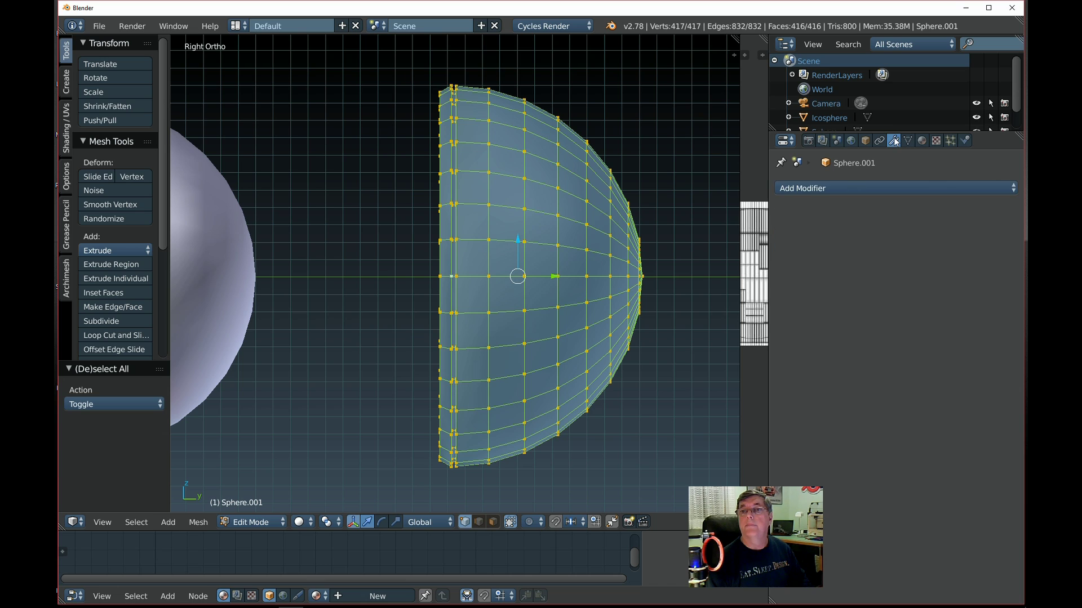
pyautogui.click(839, 186)
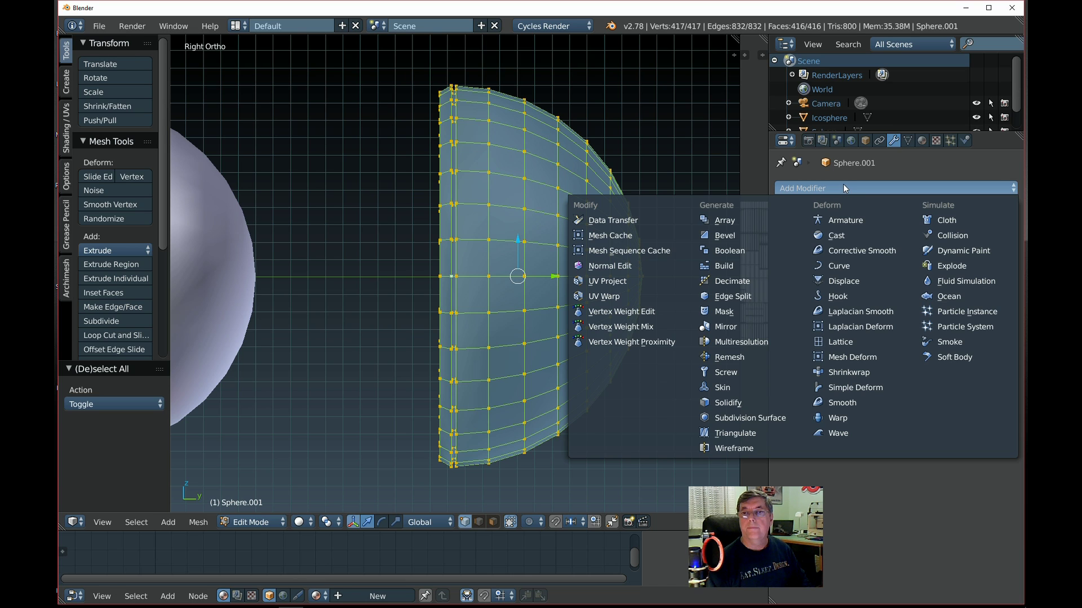
pyautogui.click(776, 421)
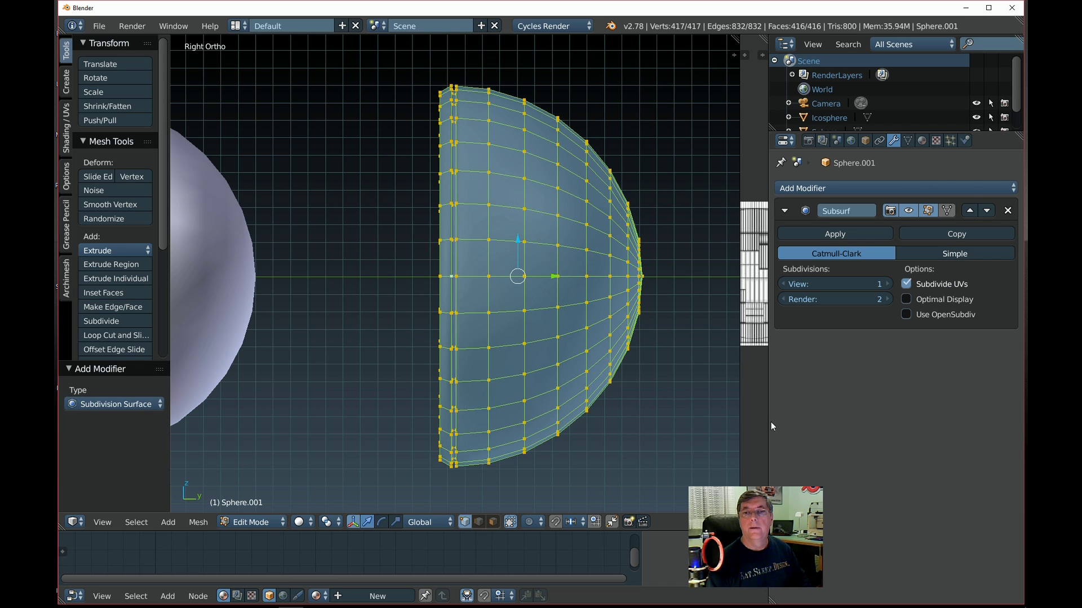
pyautogui.click(888, 299)
pyautogui.click(888, 299)
pyautogui.hotkey('ctrl', '2')
pyautogui.click(660, 399)
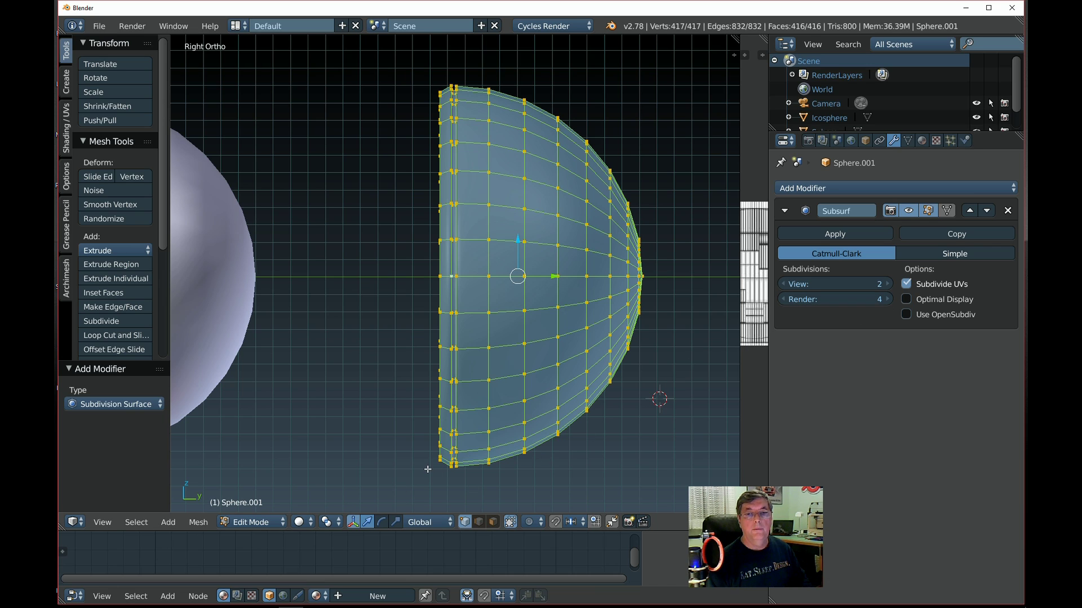
# Step: Preview the smoothed half sphere in rendered shading, then return the viewport to solid shading
pyautogui.press('a')
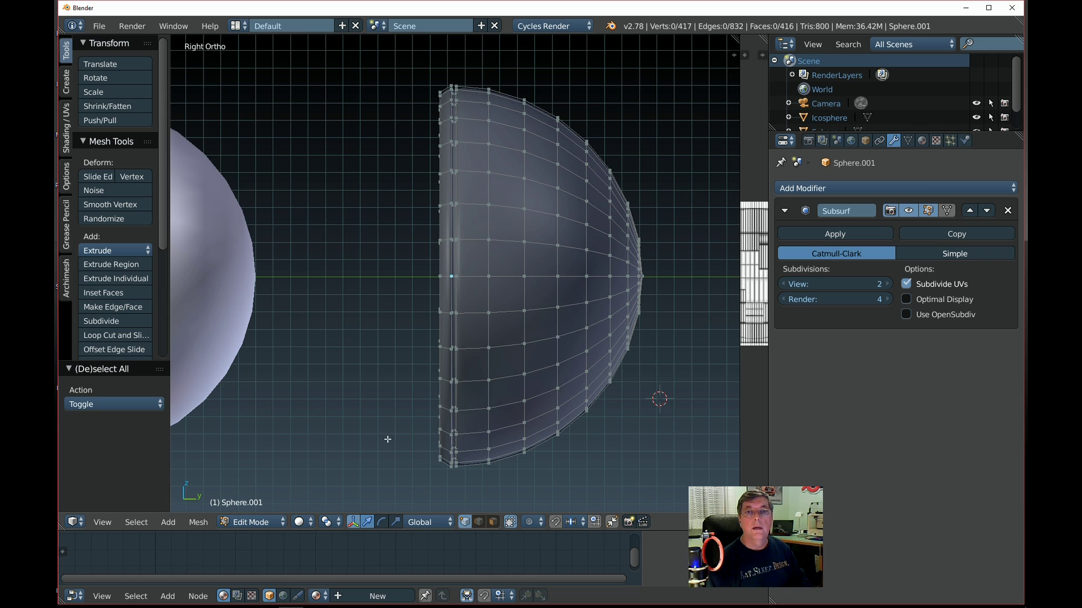
pyautogui.click(300, 522)
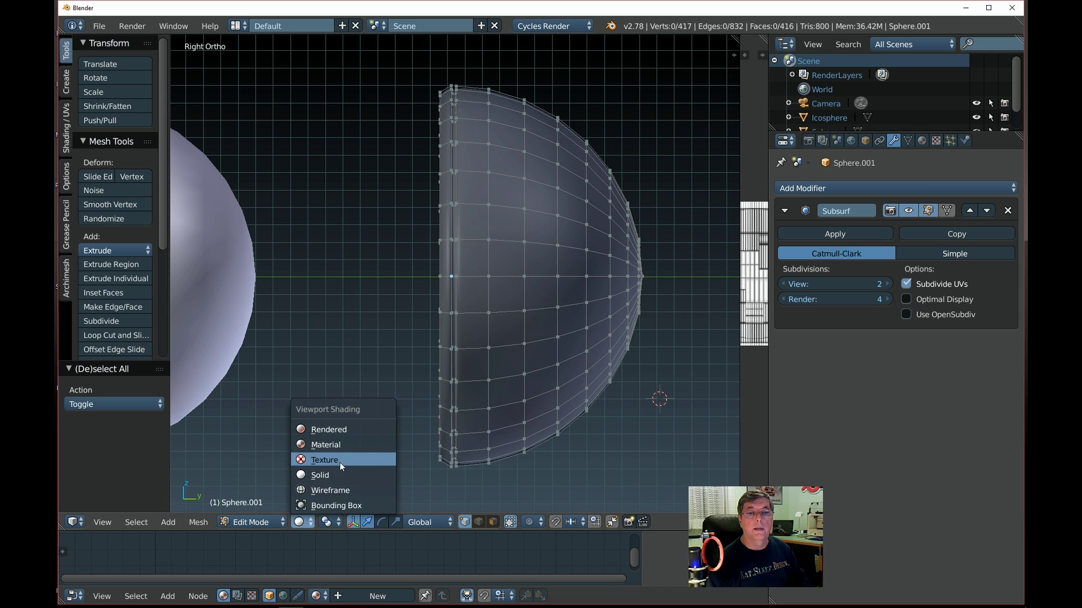
pyautogui.click(348, 431)
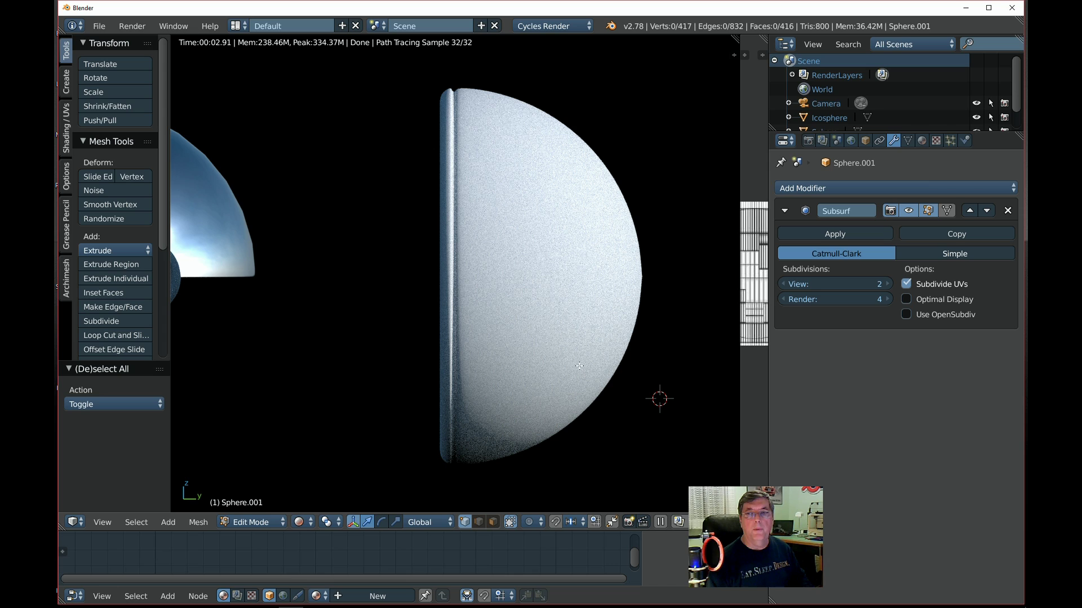
pyautogui.click(300, 523)
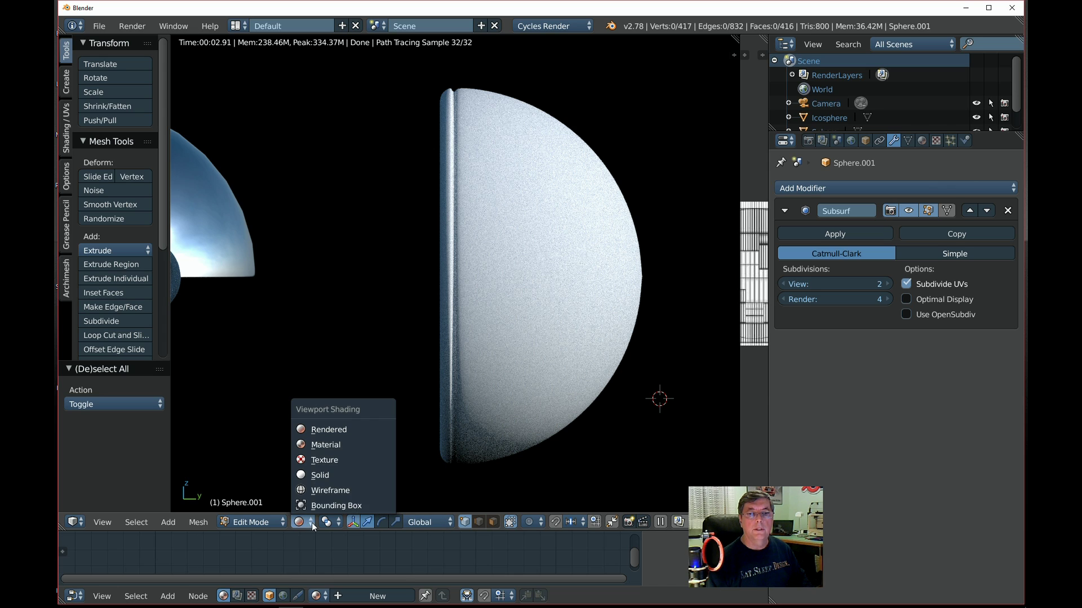
pyautogui.click(336, 475)
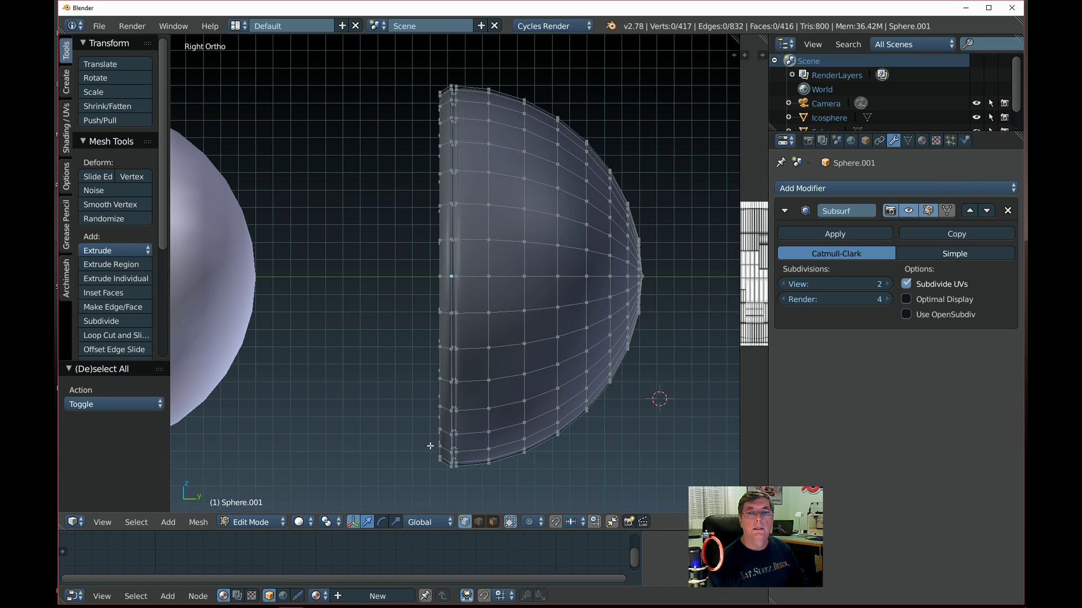
# Step: Assign the existing Chrome material to the half sphere, preview it in rendered shading, and switch the viewport to wireframe
pyautogui.press('a')
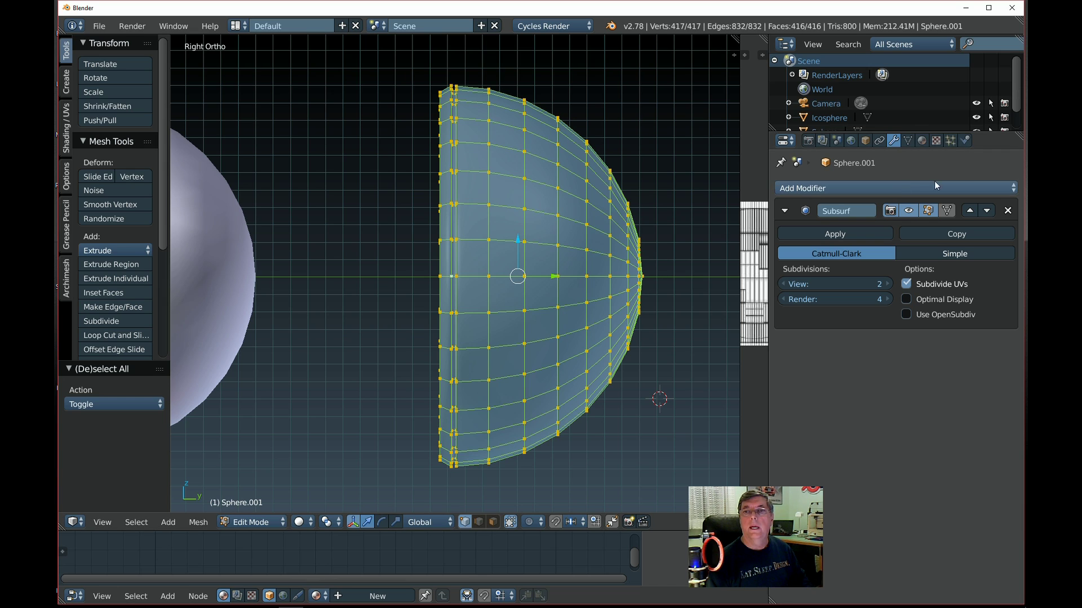
pyautogui.click(923, 142)
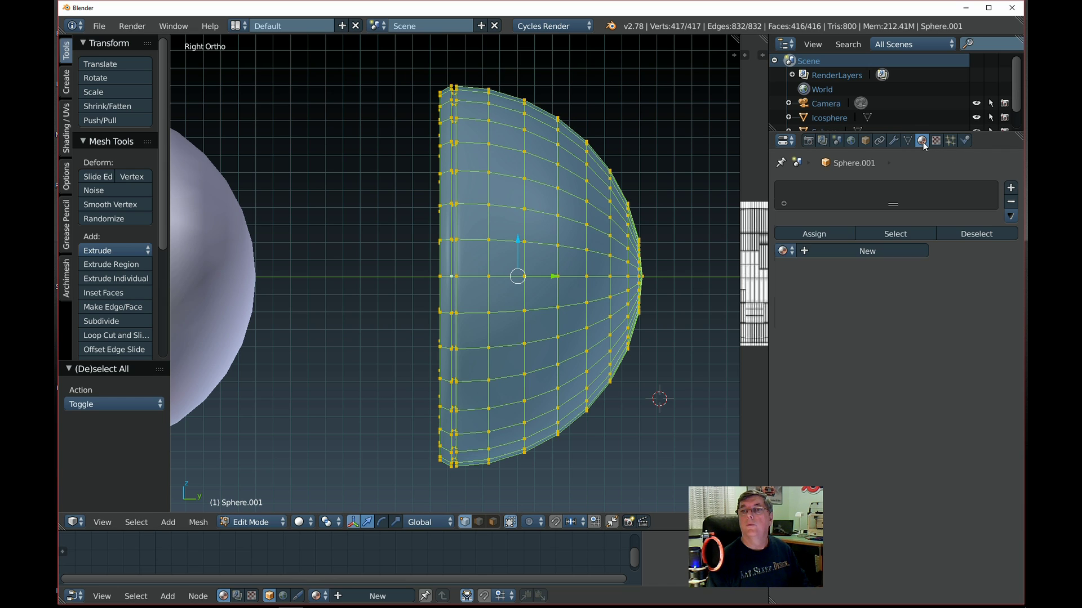
pyautogui.click(793, 254)
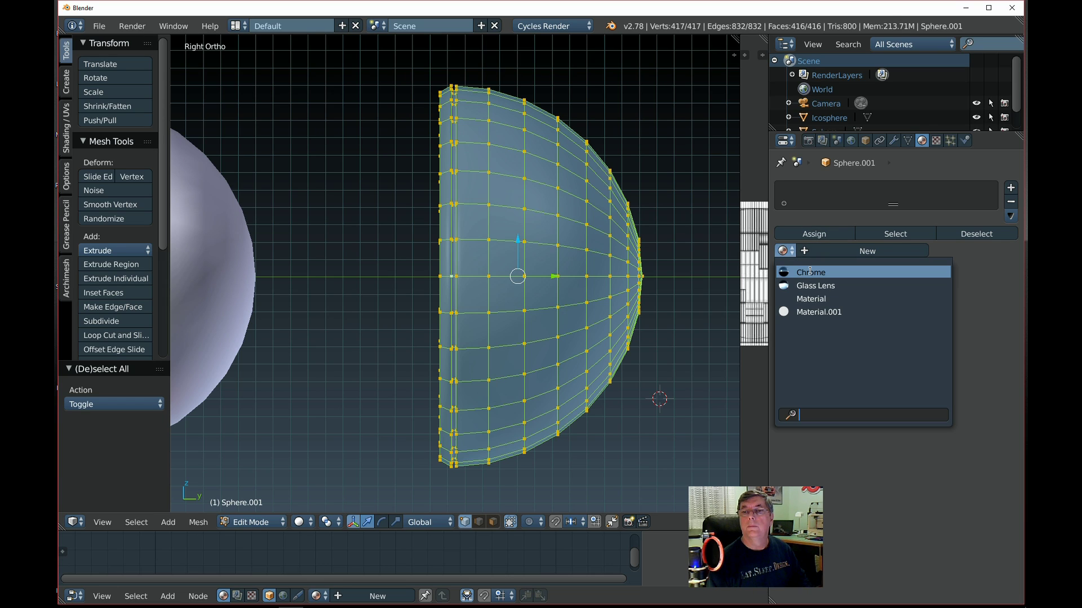
pyautogui.click(810, 271)
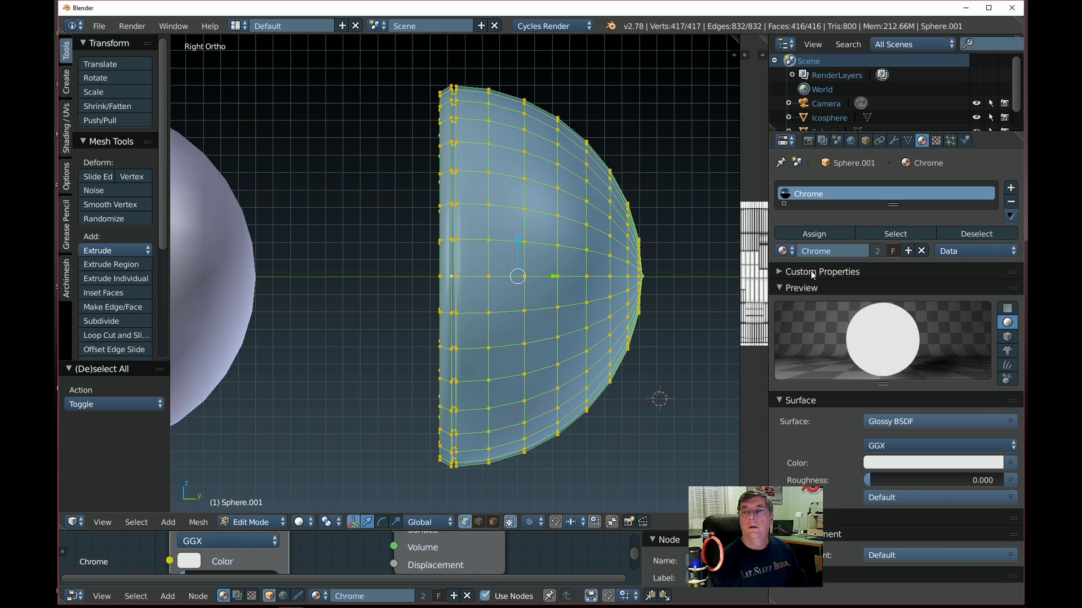
pyautogui.click(311, 525)
pyautogui.click(332, 431)
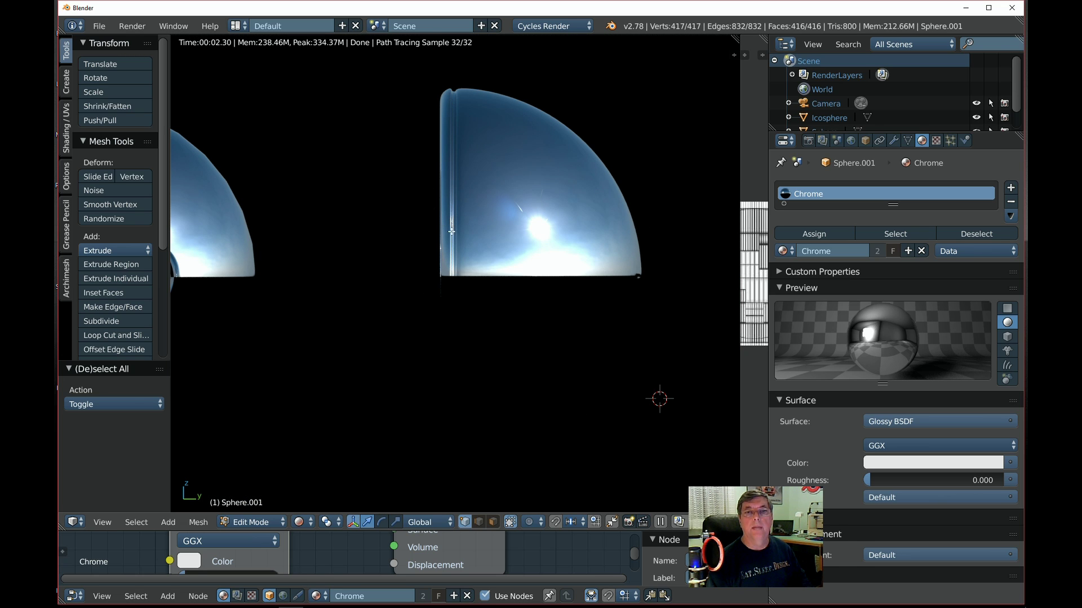
pyautogui.press('z')
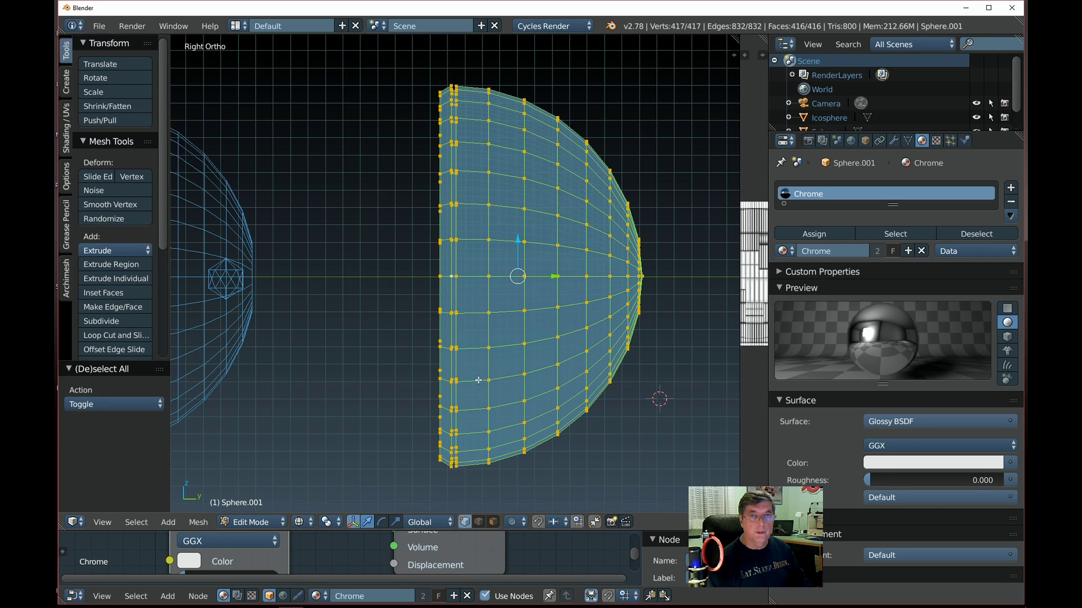
# Step: Move the chrome housing -2.110 along Y in Object Mode from the right view so it encloses the headlight reflector
pyautogui.moveTo(386, 420); pyautogui.dragTo(396, 421, button='middle')
pyautogui.press('Tab')
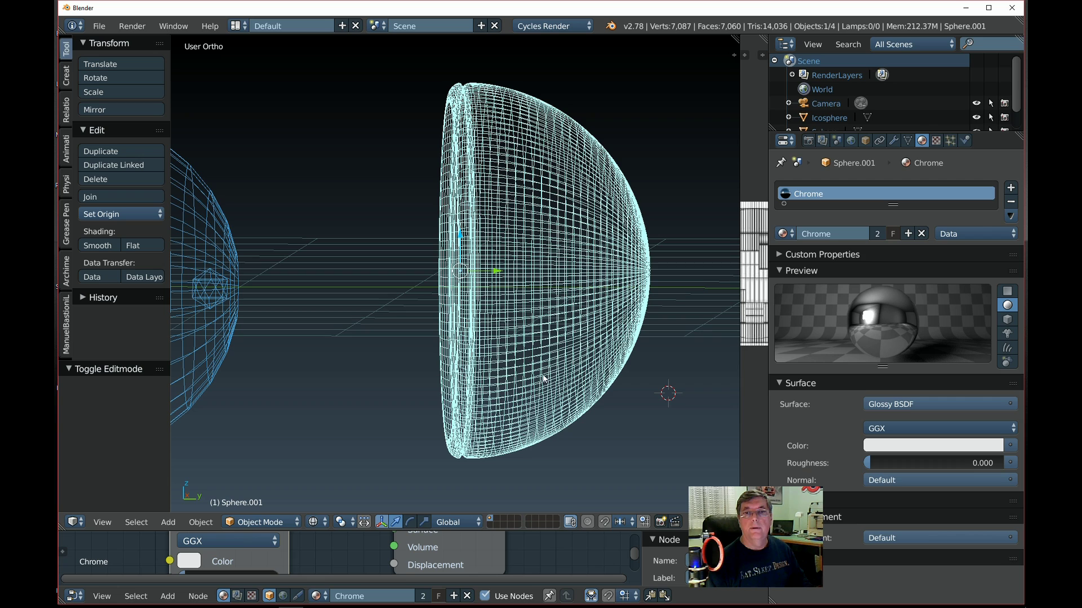
pyautogui.press('KP_3')
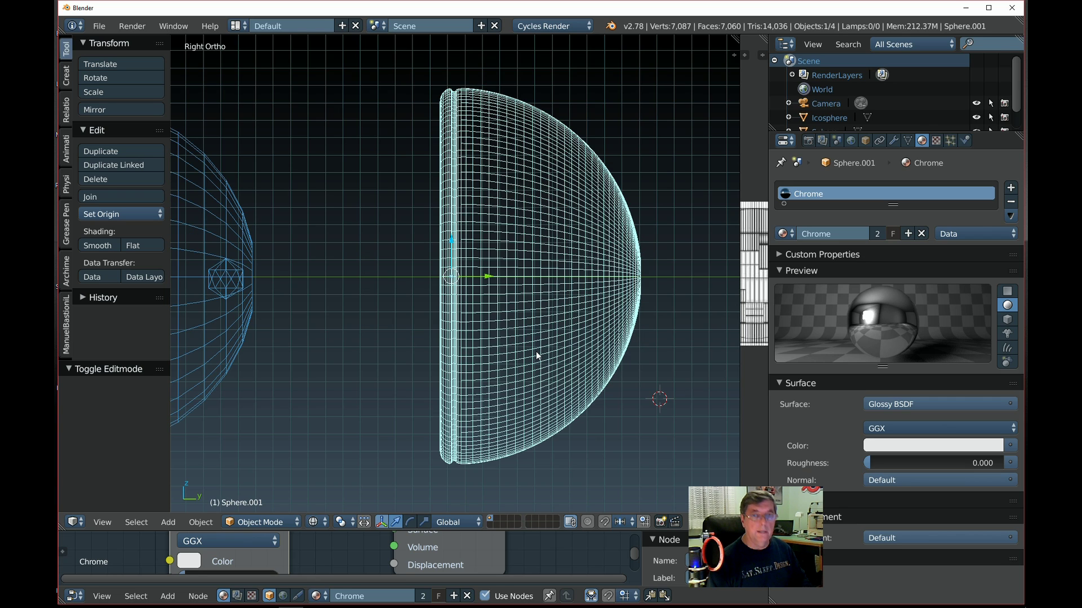
pyautogui.scroll(-4, 535, 350)
pyautogui.keyDown('shift'); pyautogui.moveTo(494, 288); pyautogui.dragTo(597, 292, button='middle'); pyautogui.keyUp('shift')
pyautogui.moveTo(593, 288); pyautogui.dragTo(416, 294)
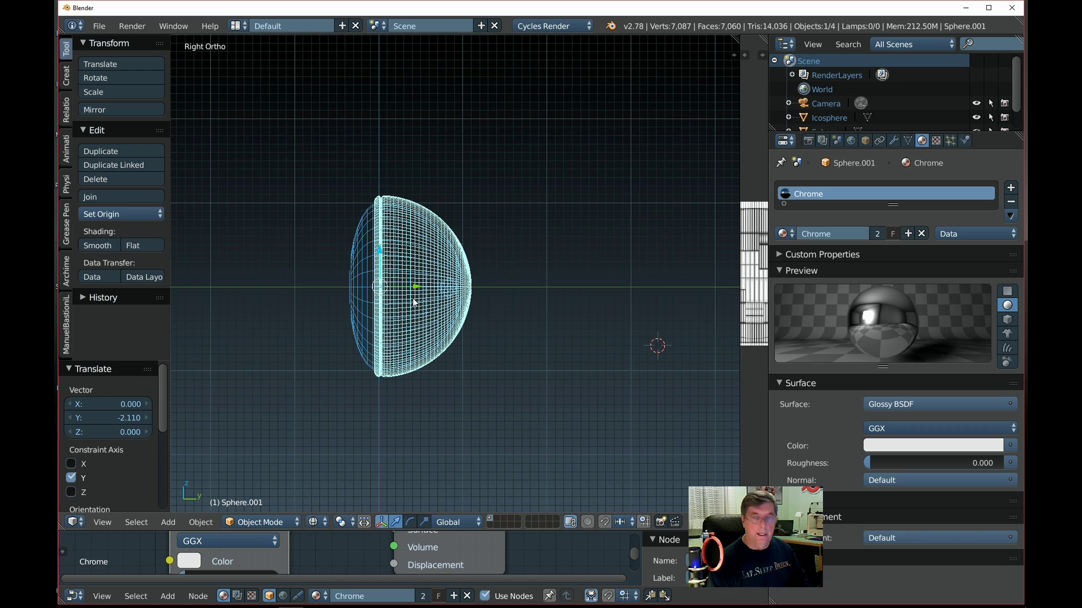
# Step: Align the chrome housing with the reflector in top view by moving it -2.542 and another -0.008 along X
pyautogui.press('KP_7')
pyautogui.scroll(2, 439, 316)
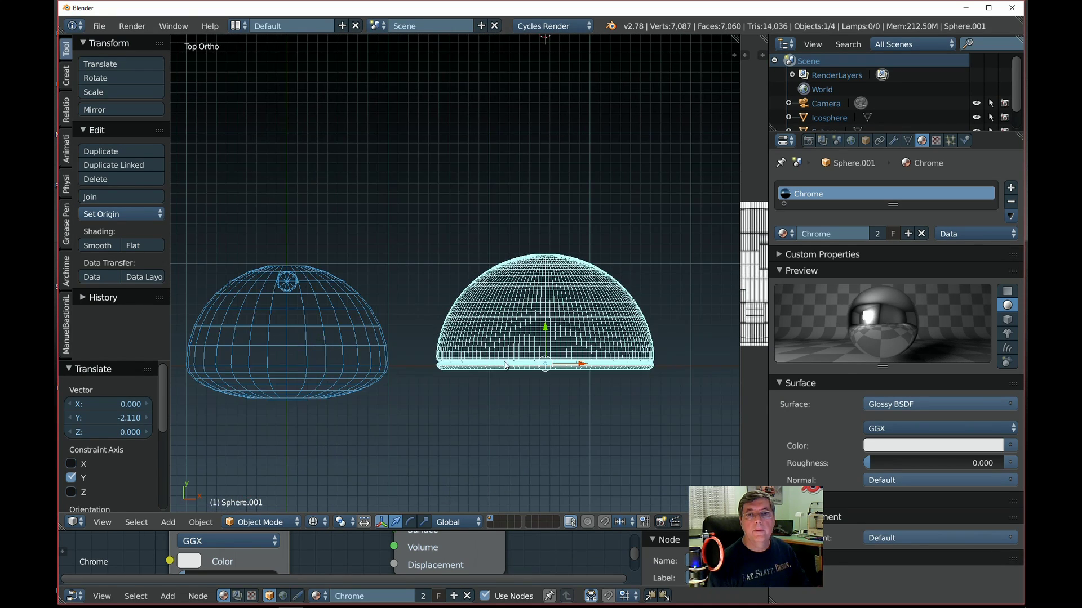
pyautogui.moveTo(626, 337); pyautogui.dragTo(366, 332)
pyautogui.keyDown('shift'); pyautogui.moveTo(468, 366); pyautogui.dragTo(572, 350, button='middle'); pyautogui.keyUp('shift')
pyautogui.scroll(4, 572, 351)
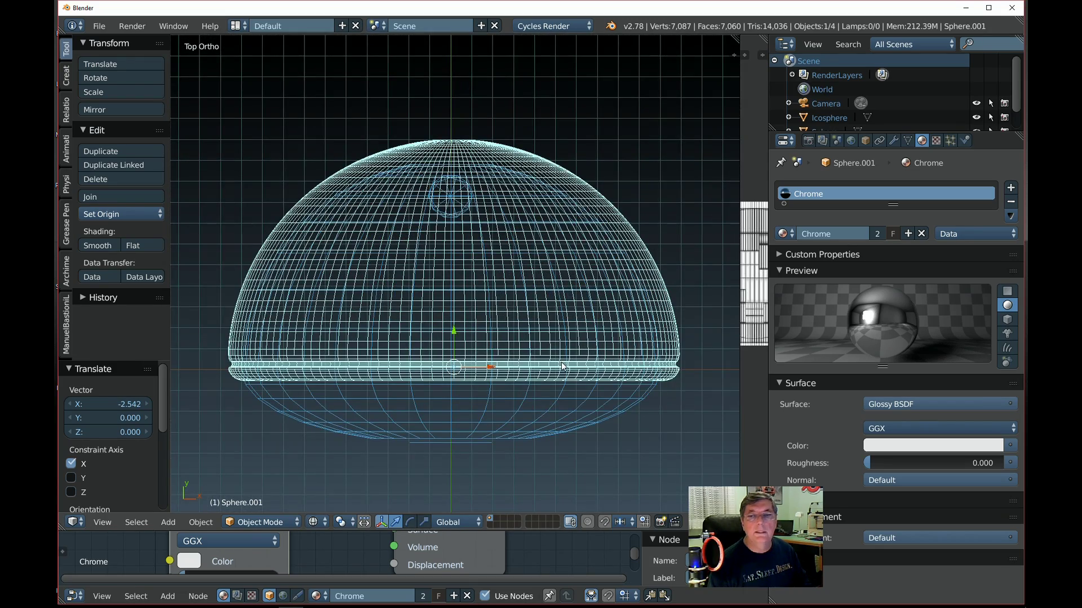
pyautogui.scroll(1, 562, 366)
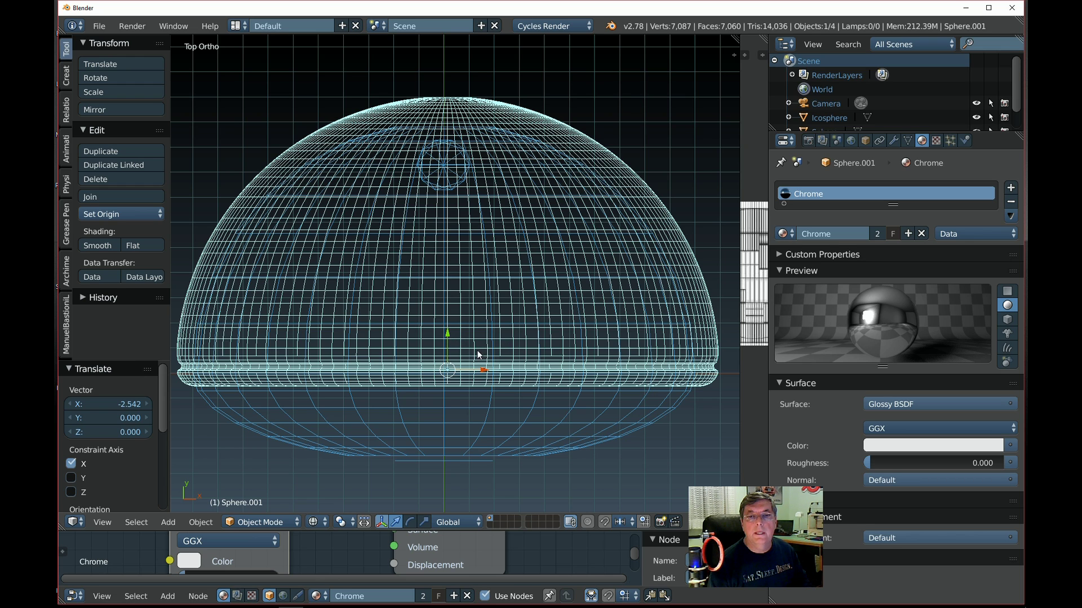
pyautogui.moveTo(483, 373); pyautogui.dragTo(481, 374)
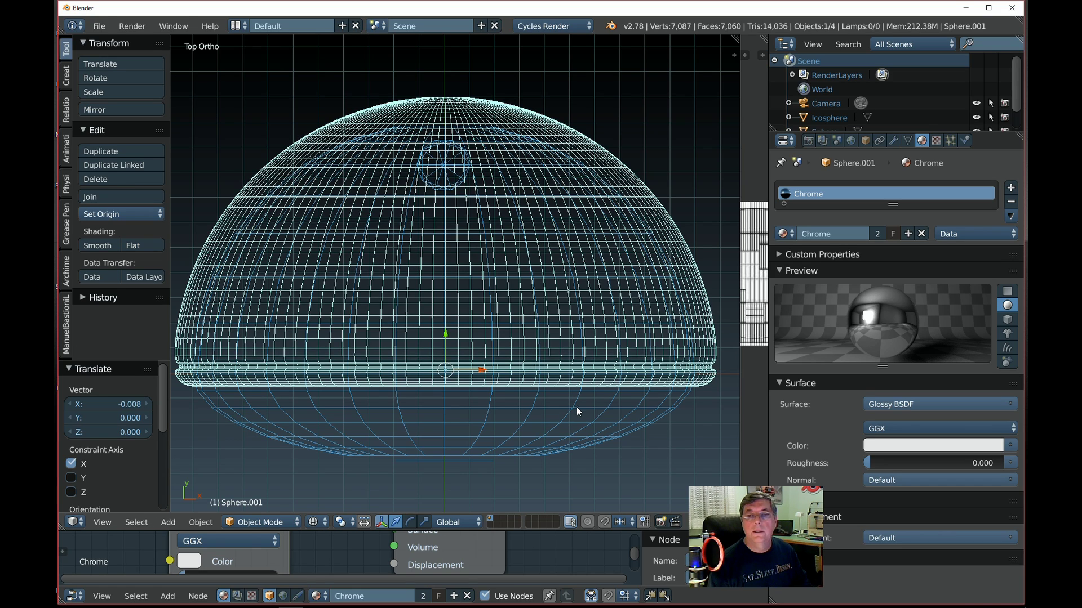
# Step: Scale the chrome housing uniformly by 0.984 and nudge it -0.006 along X to fit around the reflector
pyautogui.press('s')
pyautogui.click(681, 434)
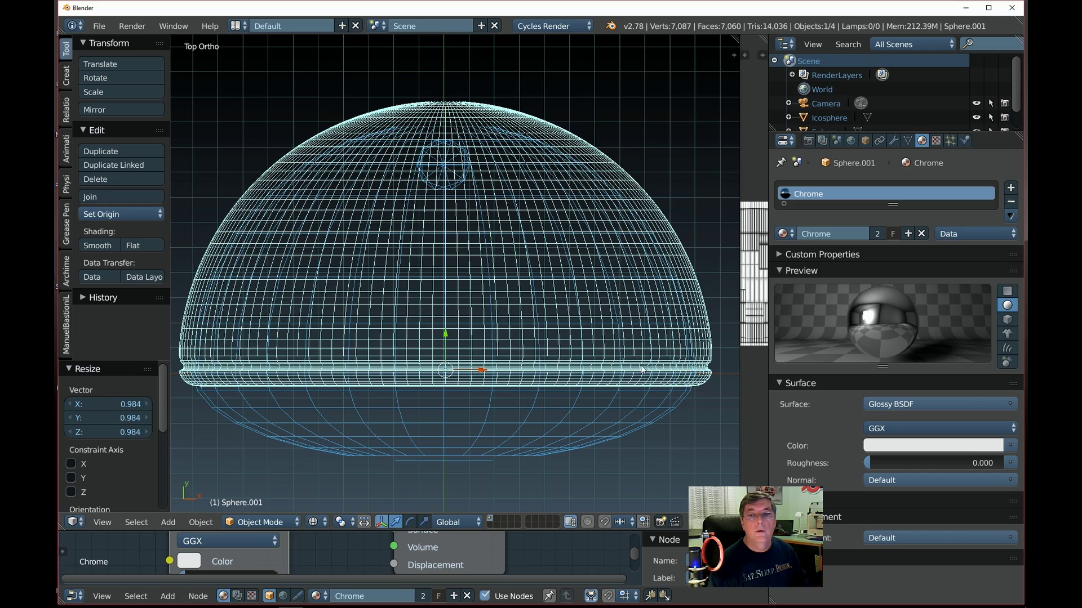
pyautogui.moveTo(487, 373); pyautogui.dragTo(486, 374)
# Step: Preview the assembled headlight in rendered shading from an angled front view
pyautogui.scroll(-3, 558, 419)
pyautogui.scroll(2, 540, 414)
pyautogui.moveTo(525, 422); pyautogui.dragTo(526, 388, button='middle')
pyautogui.scroll(-3, 516, 380)
pyautogui.scroll(2, 525, 388)
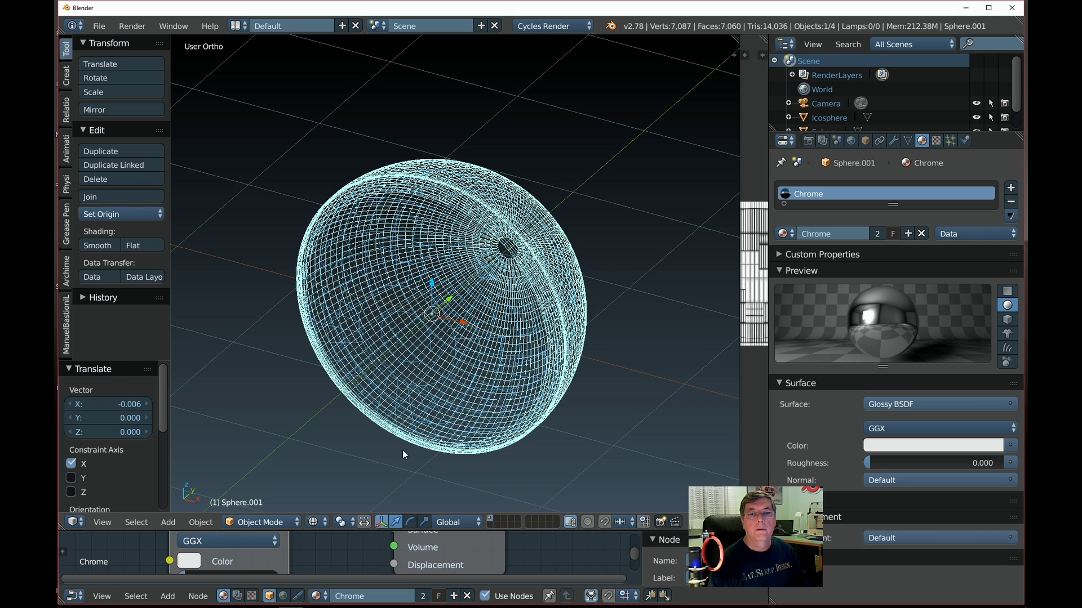
pyautogui.click(325, 522)
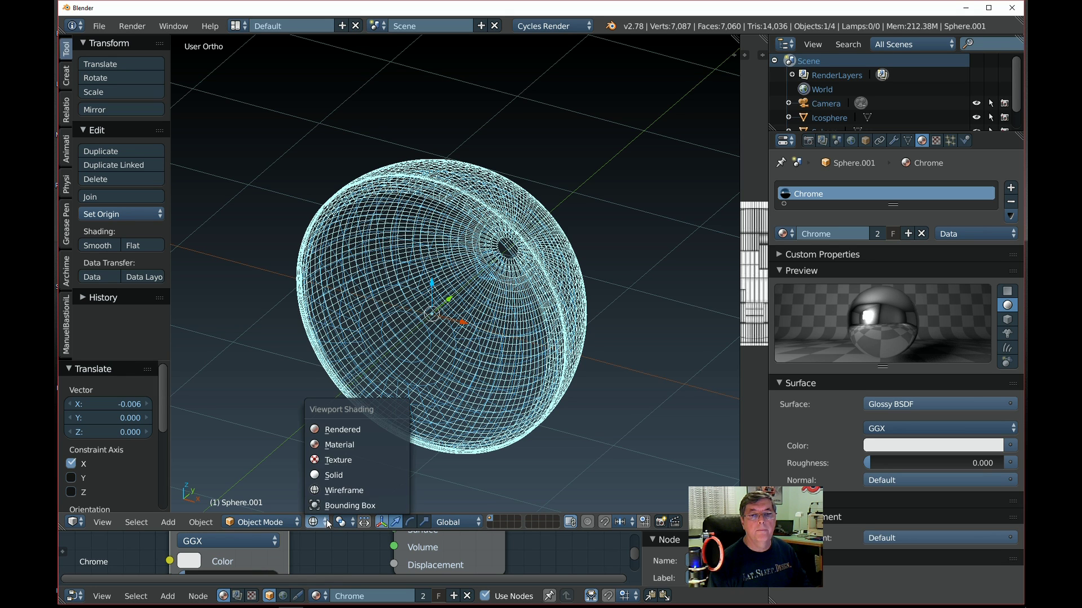
pyautogui.click(343, 431)
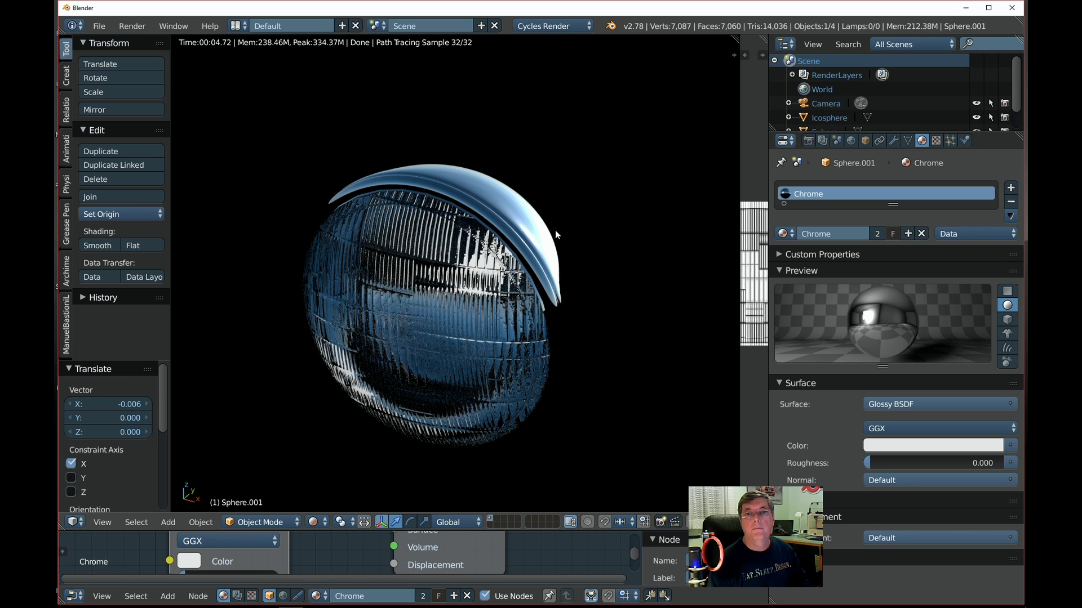
pyautogui.moveTo(370, 376); pyautogui.dragTo(393, 386, button='middle')
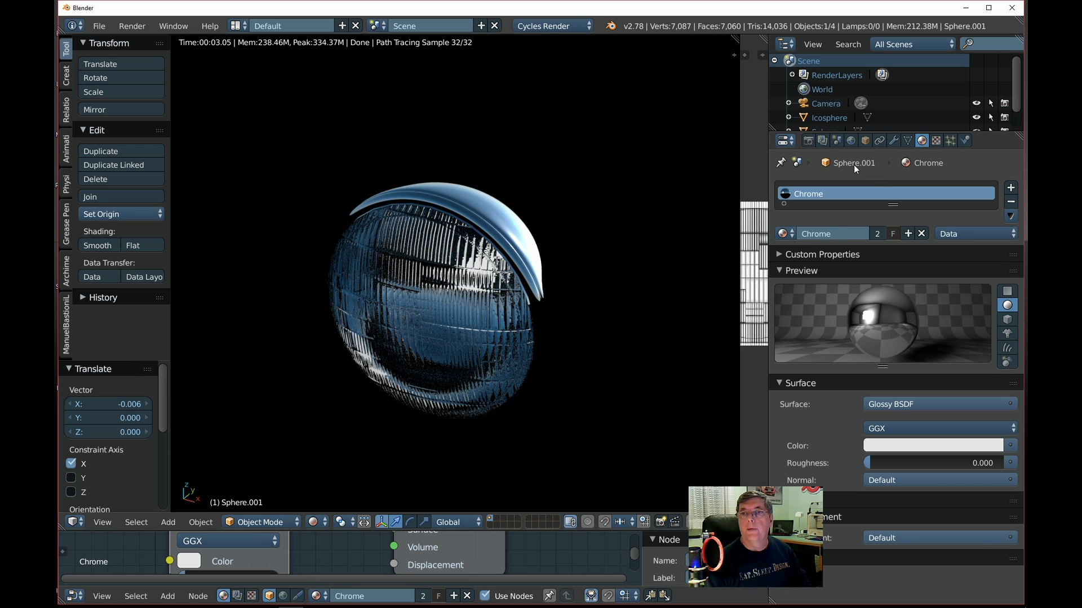
# Step: Enable the Circle floor of Pro Lighting Studio in the world settings
pyautogui.click(851, 140)
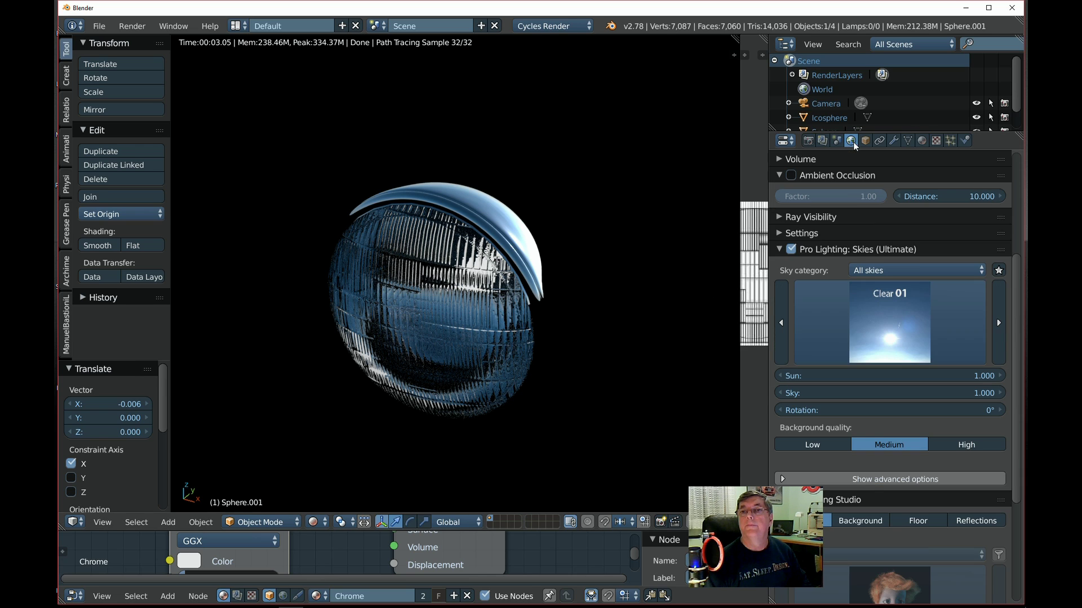
pyautogui.scroll(-5, 828, 455)
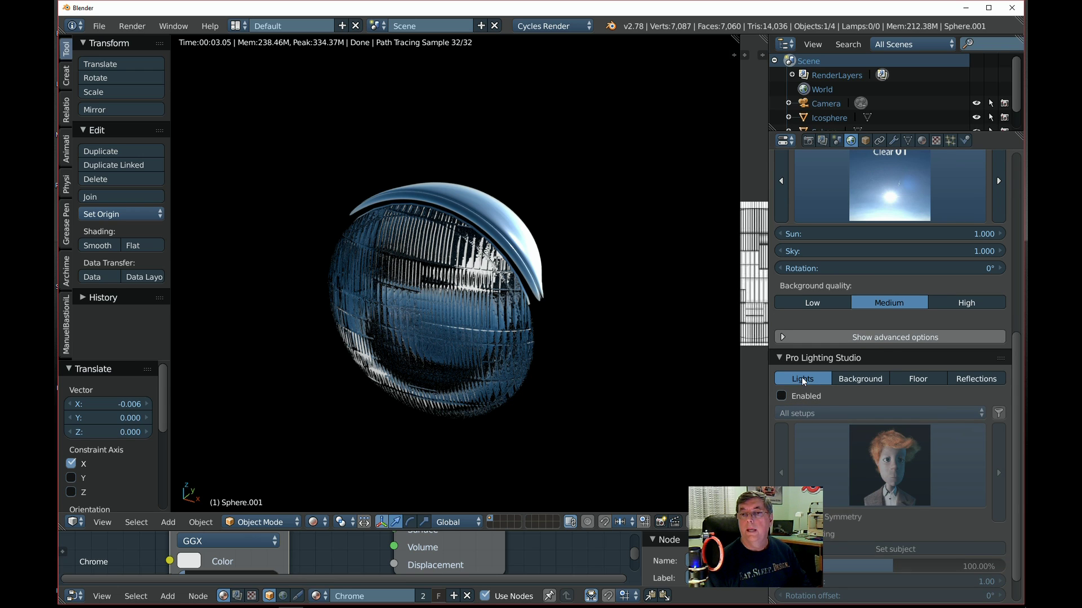
pyautogui.click(865, 378)
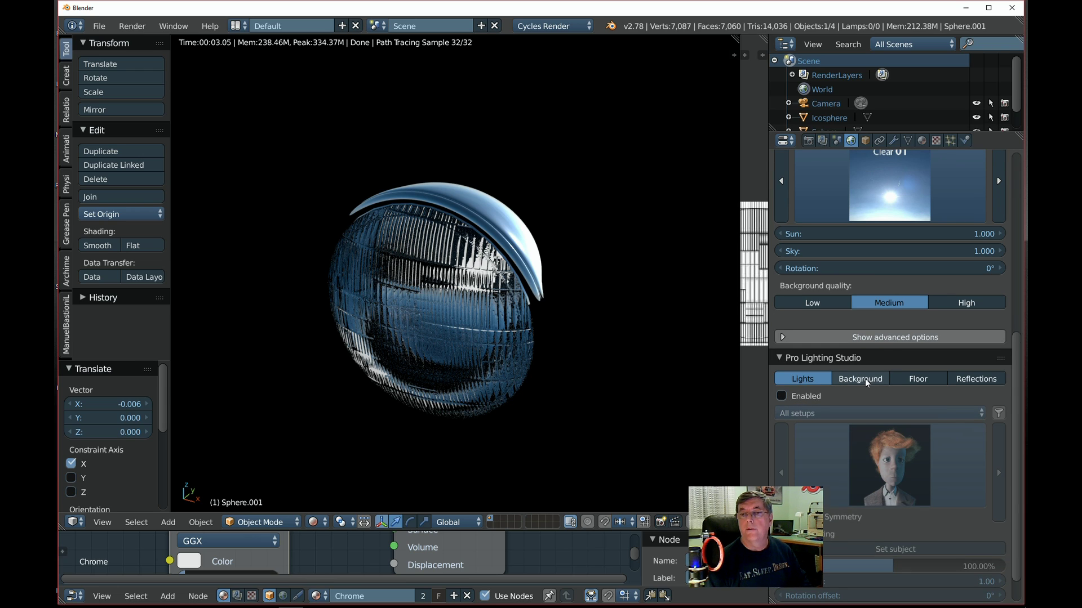
pyautogui.click(930, 379)
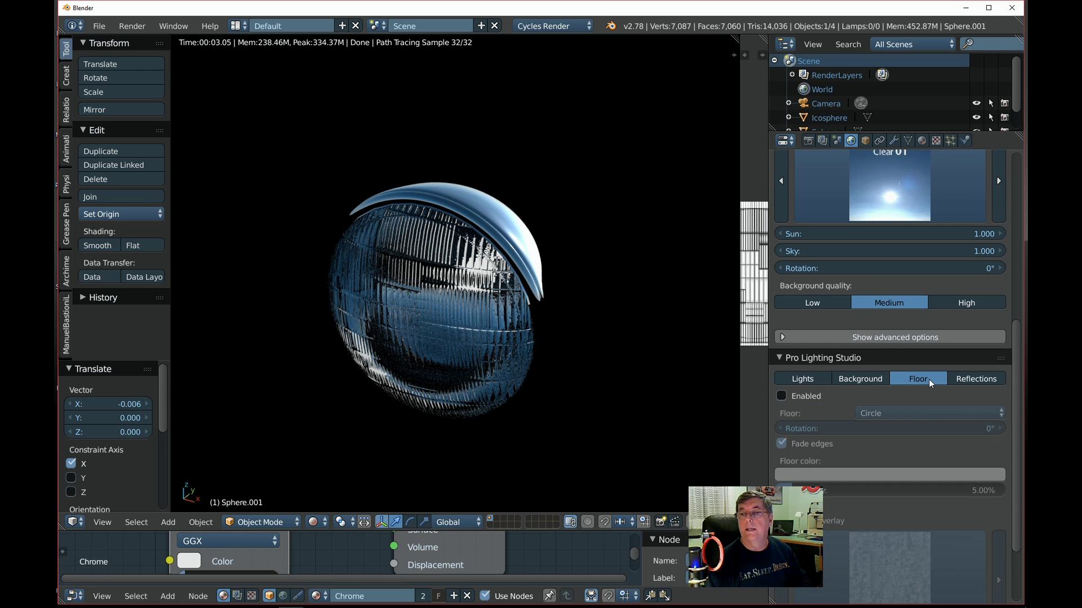
pyautogui.click(781, 397)
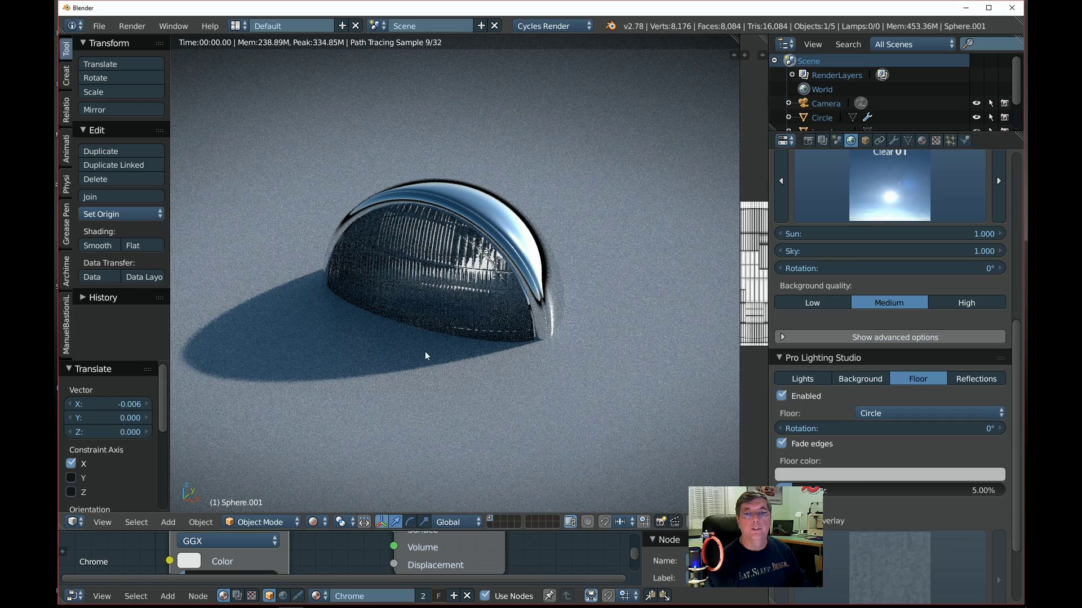
# Step: Select the circular studio floor, display the scene in solid shading, and move the floor -1.161 along Z beneath the headlight
pyautogui.click(322, 525)
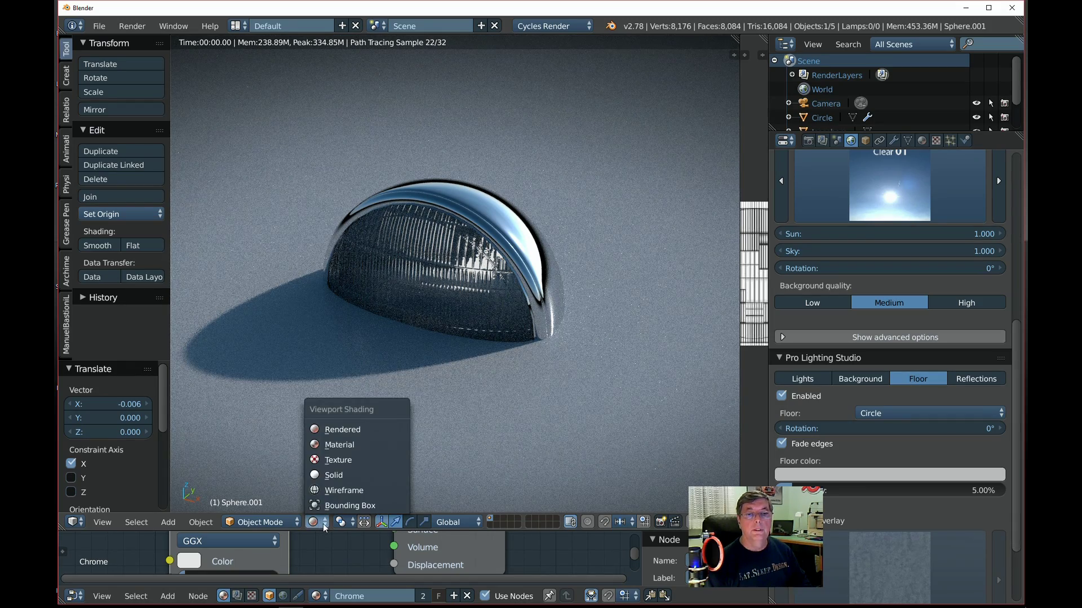
pyautogui.click(346, 493)
pyautogui.scroll(-7, 560, 340)
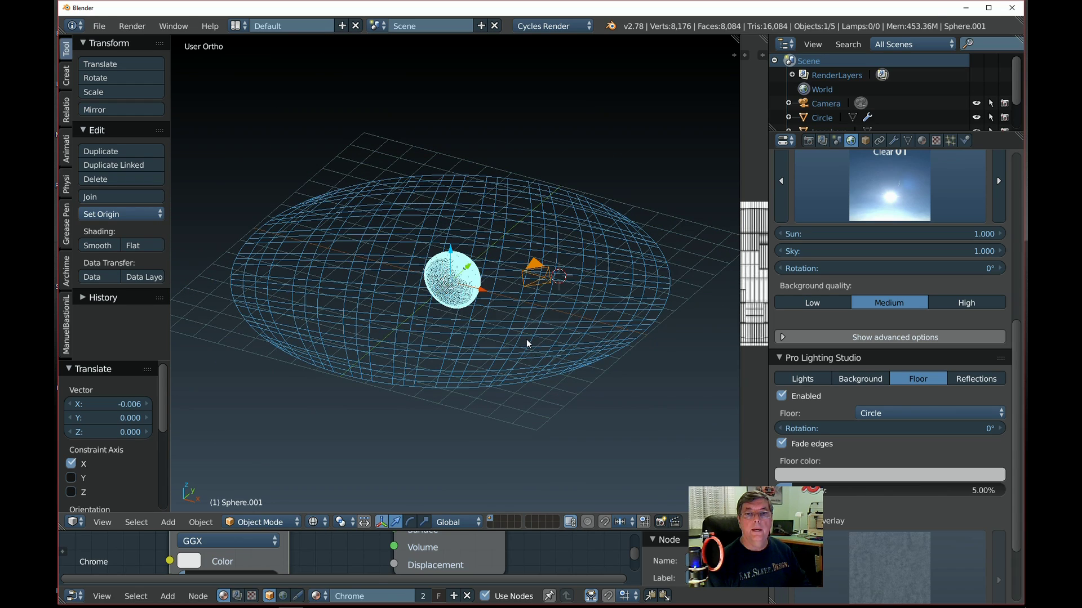
pyautogui.rightClick(527, 340)
pyautogui.moveTo(526, 340); pyautogui.dragTo(526, 340, button='middle')
pyautogui.press('z')
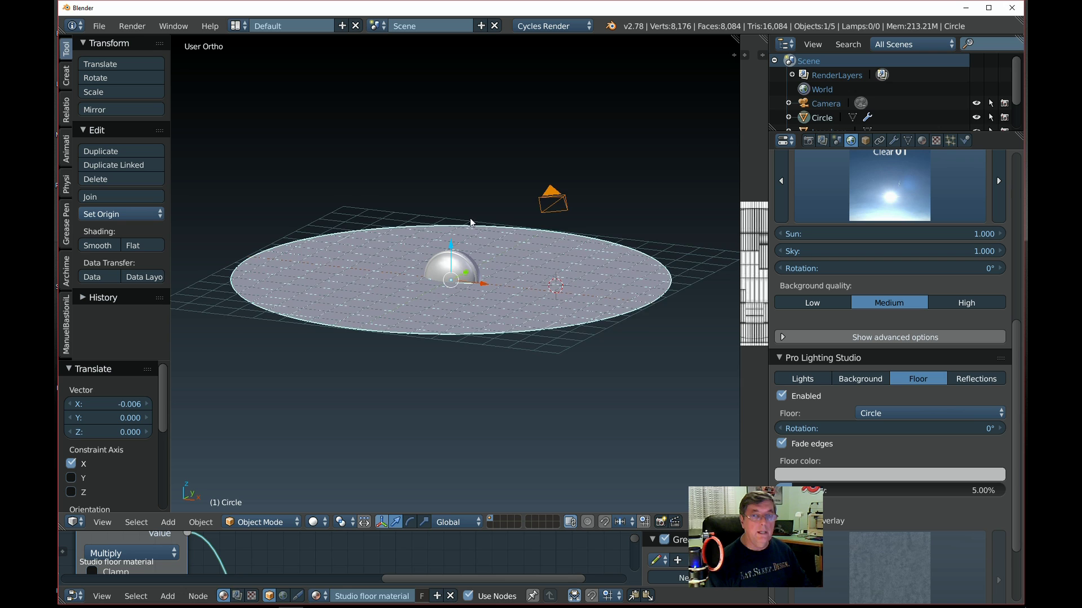
pyautogui.scroll(2, 470, 223)
pyautogui.press('g')
pyautogui.press('z')
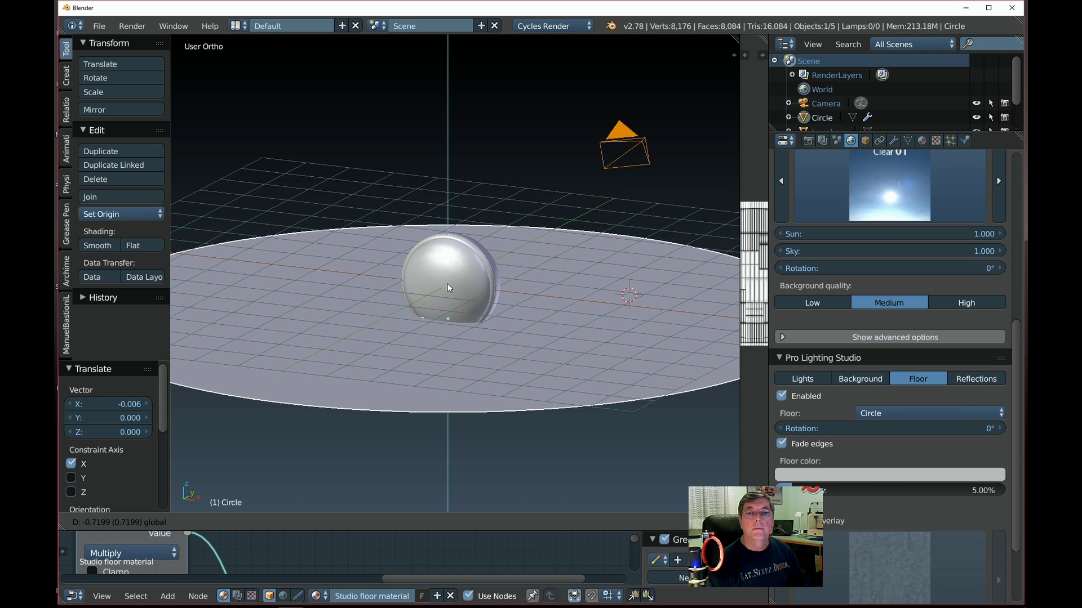
pyautogui.click(444, 303)
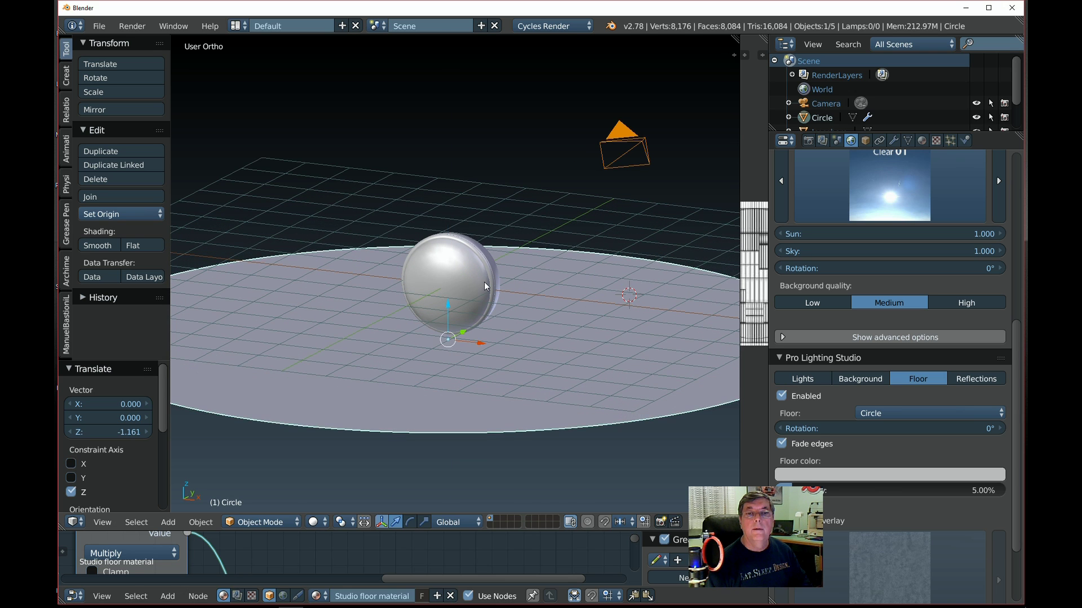
# Step: Preview the headlight above the lowered studio floor in rendered shading
pyautogui.scroll(5, 451, 302)
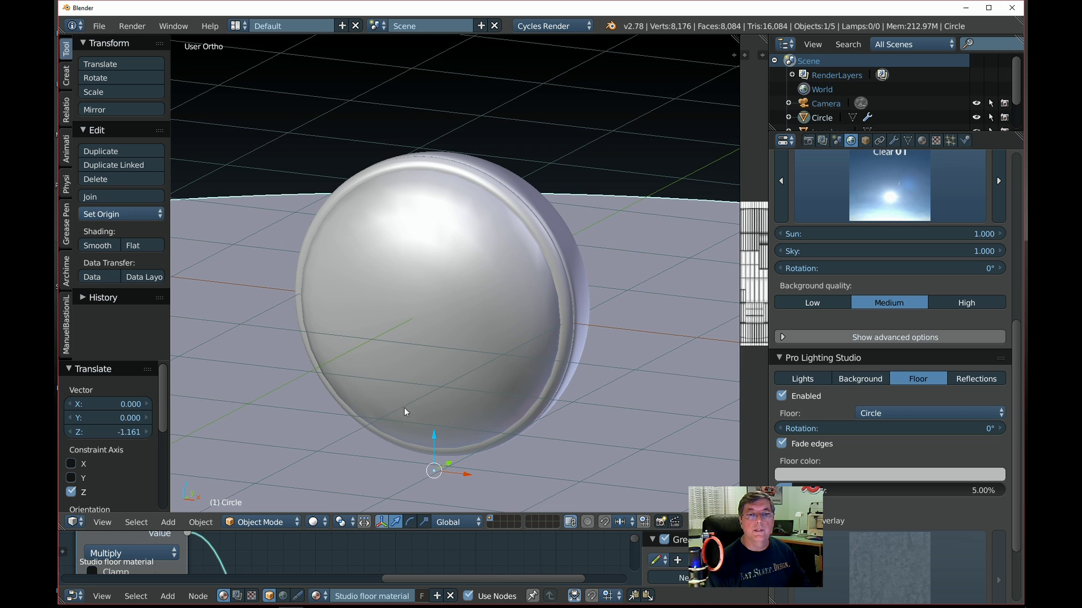
pyautogui.click(326, 522)
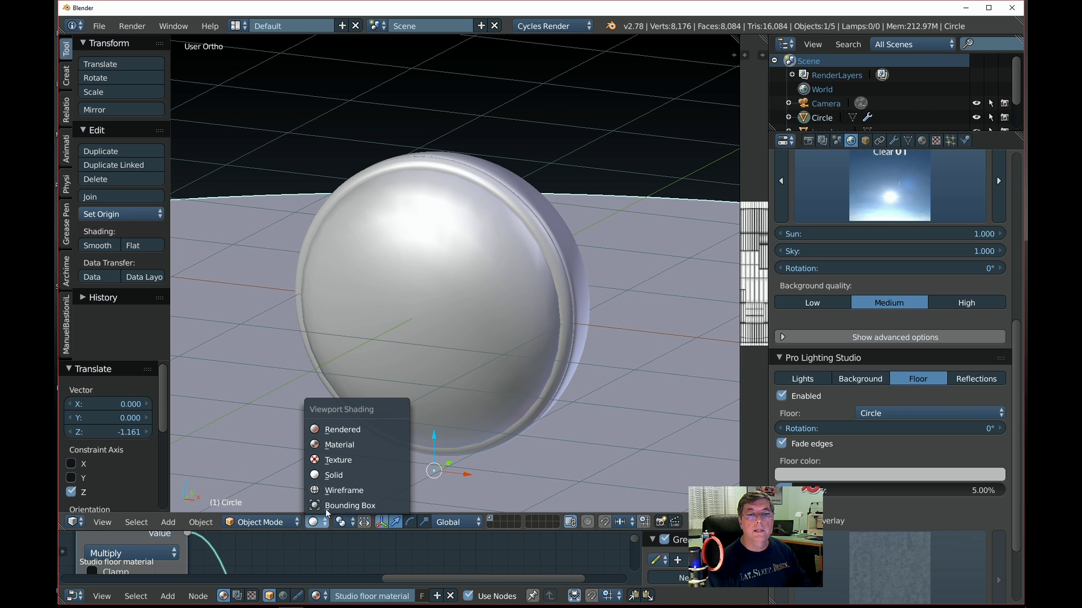
pyautogui.click(341, 431)
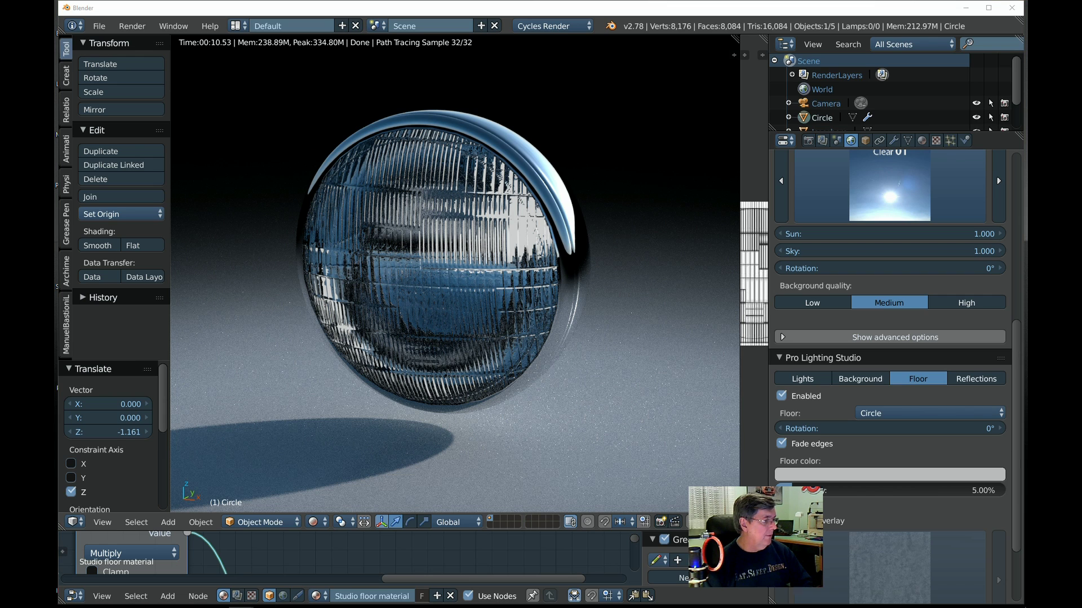
# Step: Switch to Photos to compare the render with Headlight Rendered 2.png, and return to Blender
pyautogui.hotkey('alt', 'Tab')
pyautogui.moveTo(253, 125); pyautogui.dragTo(776, 61)
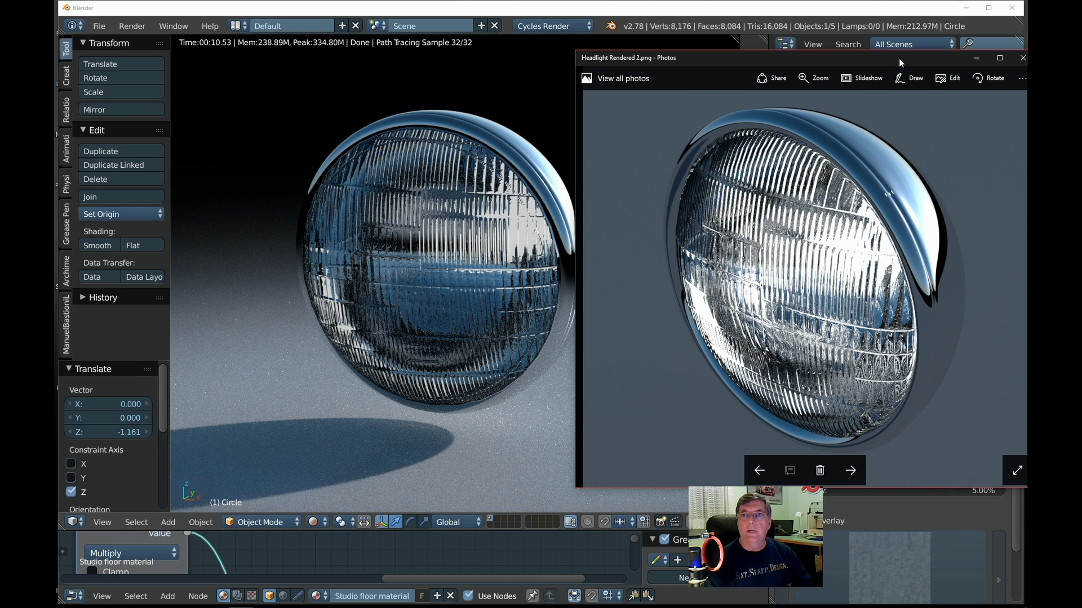
pyautogui.moveTo(899, 63); pyautogui.dragTo(643, 63)
pyautogui.hotkey('alt', 'Tab')
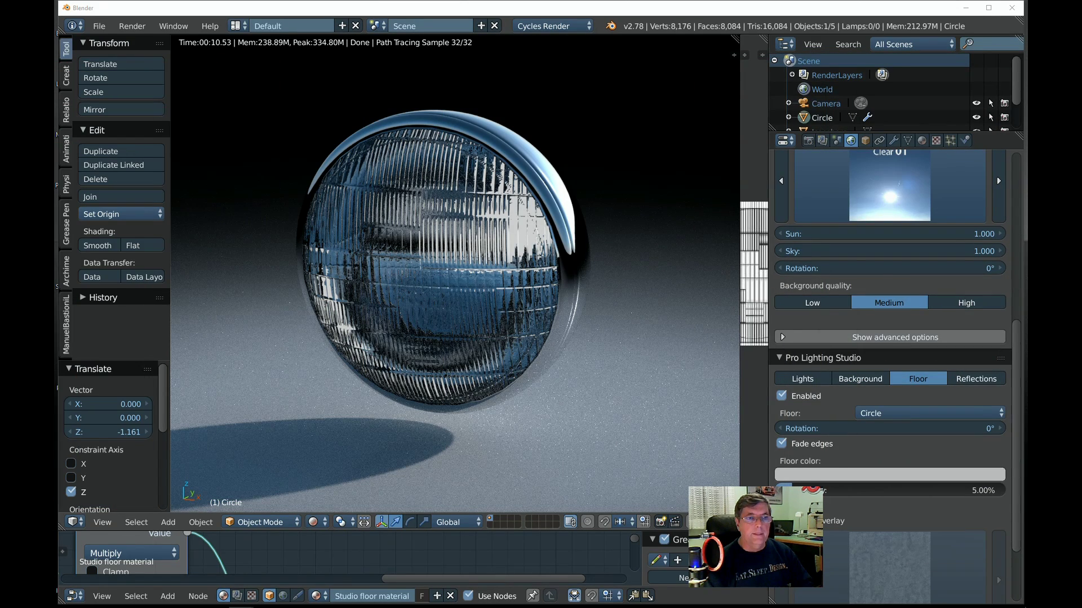